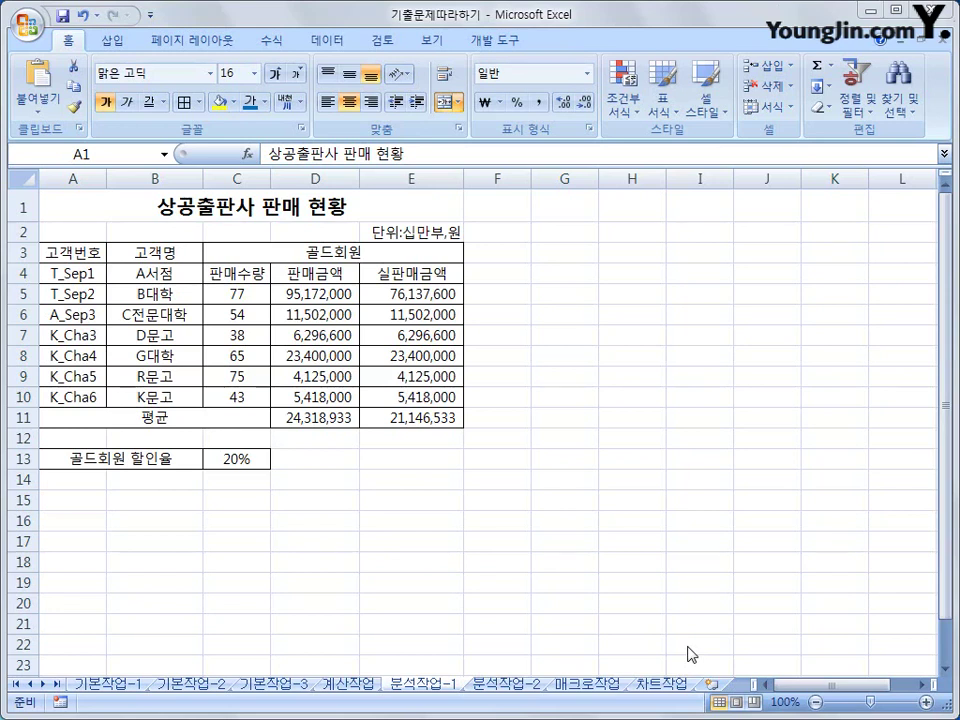
- On the 분석작업-1 sheet, name the gold-member discount rate cell C13 "할인율"
{"action": "left_click", "coordinate": [423, 688]}
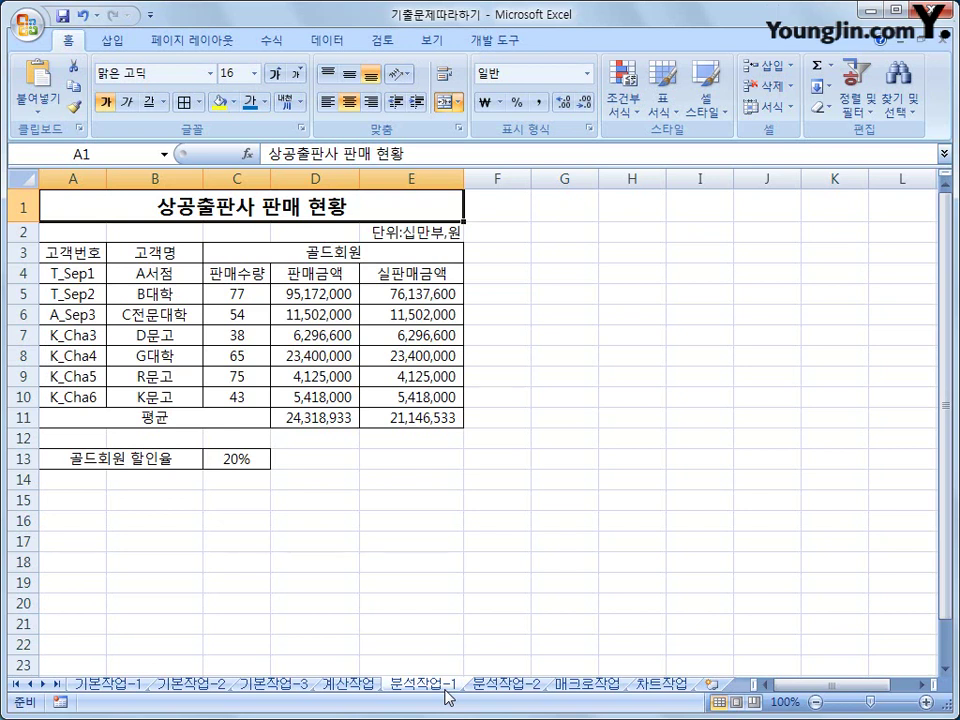
{"action": "left_click", "coordinate": [222, 458]}
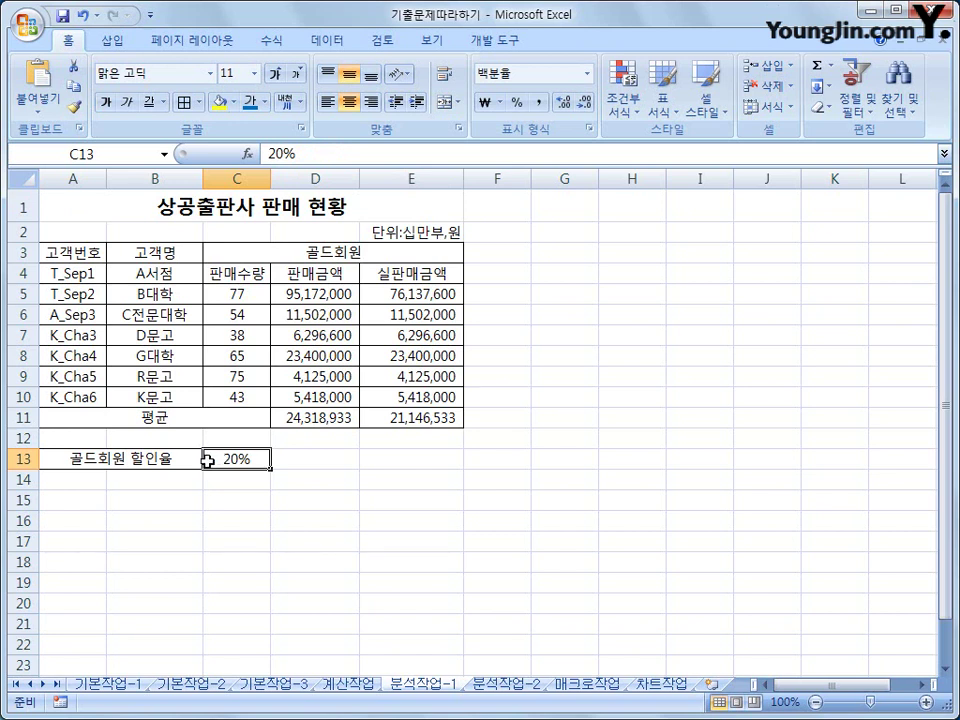
{"action": "left_click", "coordinate": [116, 160]}
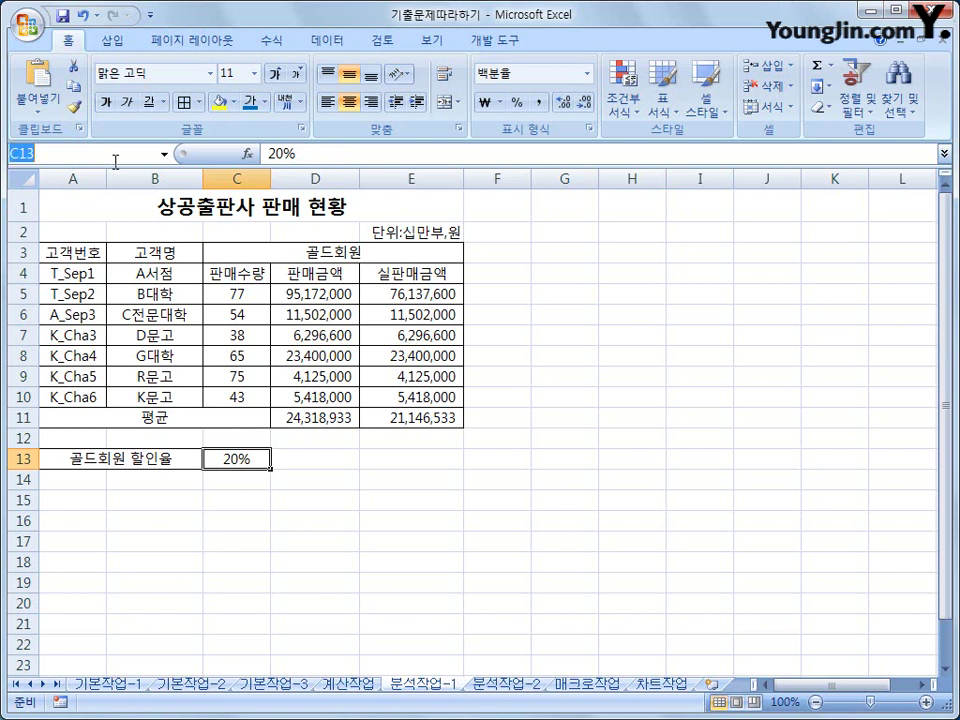
{"action": "type", "text": "할인율"}
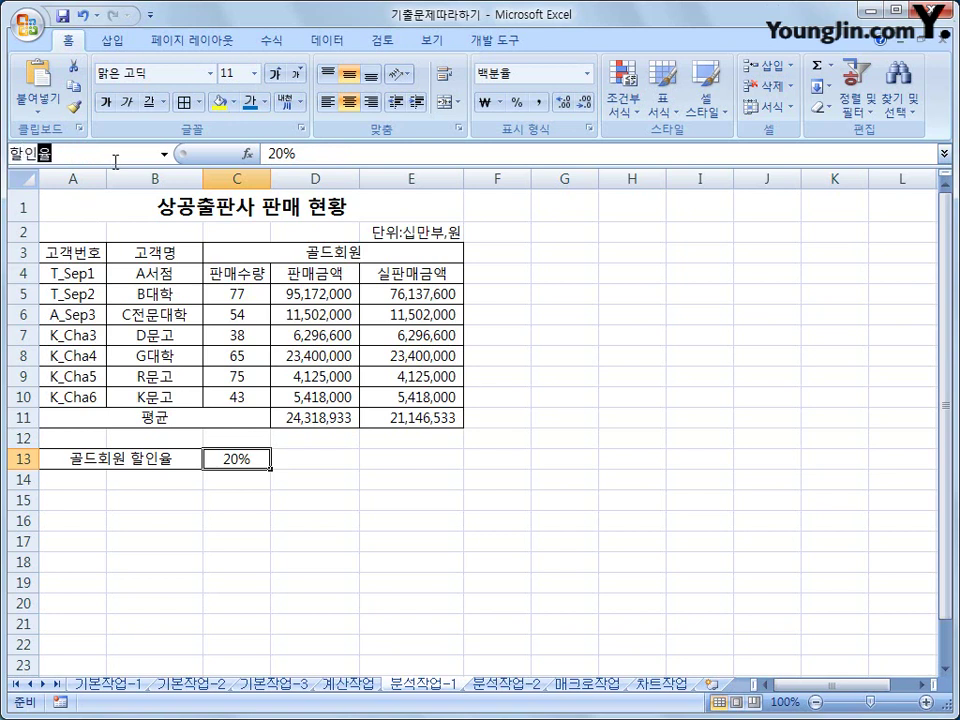
{"action": "key", "text": "Return"}
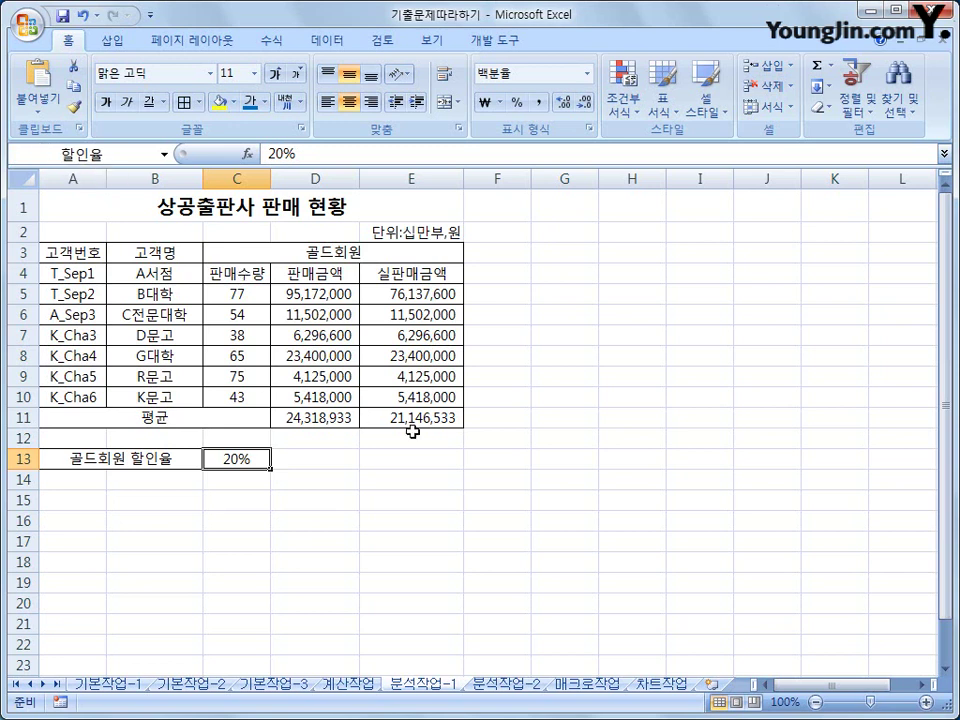
- Name cell E11, the average of the actual sales amounts, "실판매금액평균"
{"action": "left_click", "coordinate": [418, 425]}
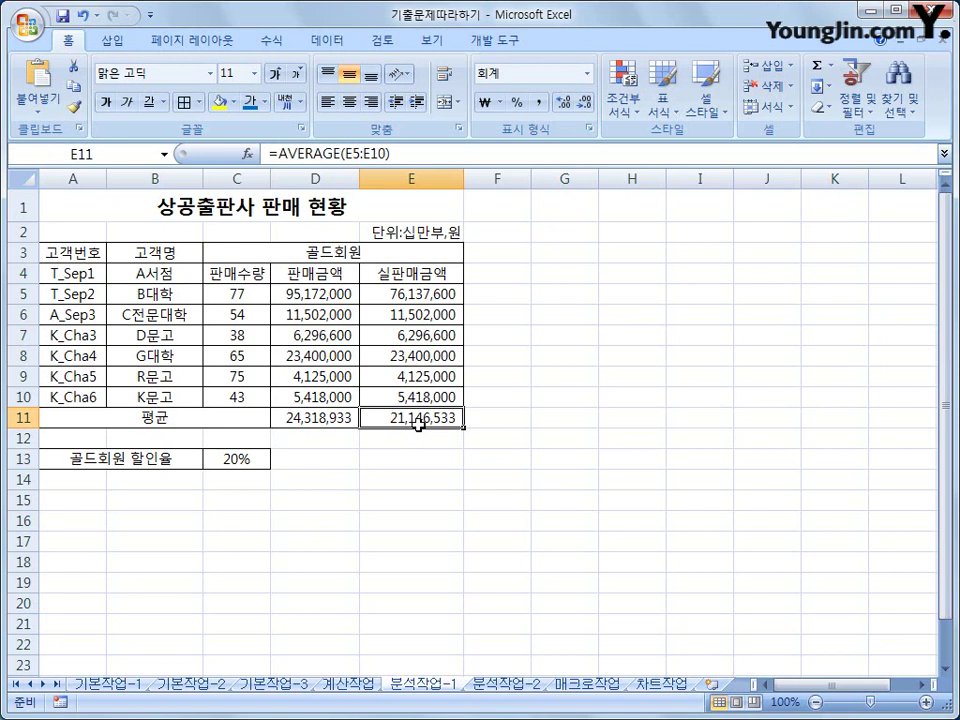
{"action": "left_click", "coordinate": [120, 153]}
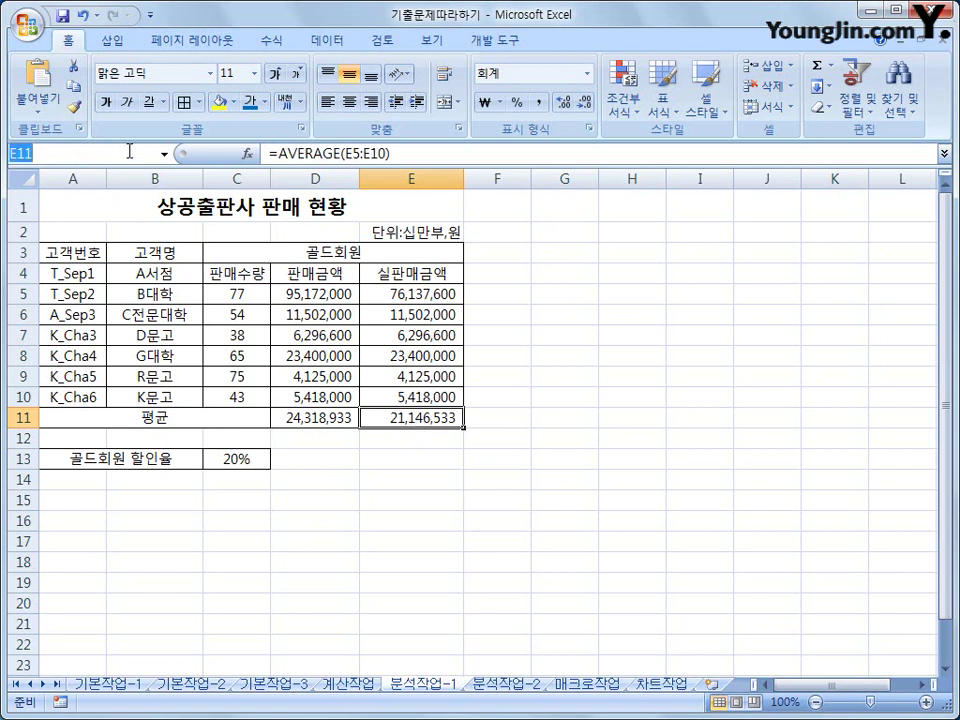
{"action": "type", "text": "실판매금액평균"}
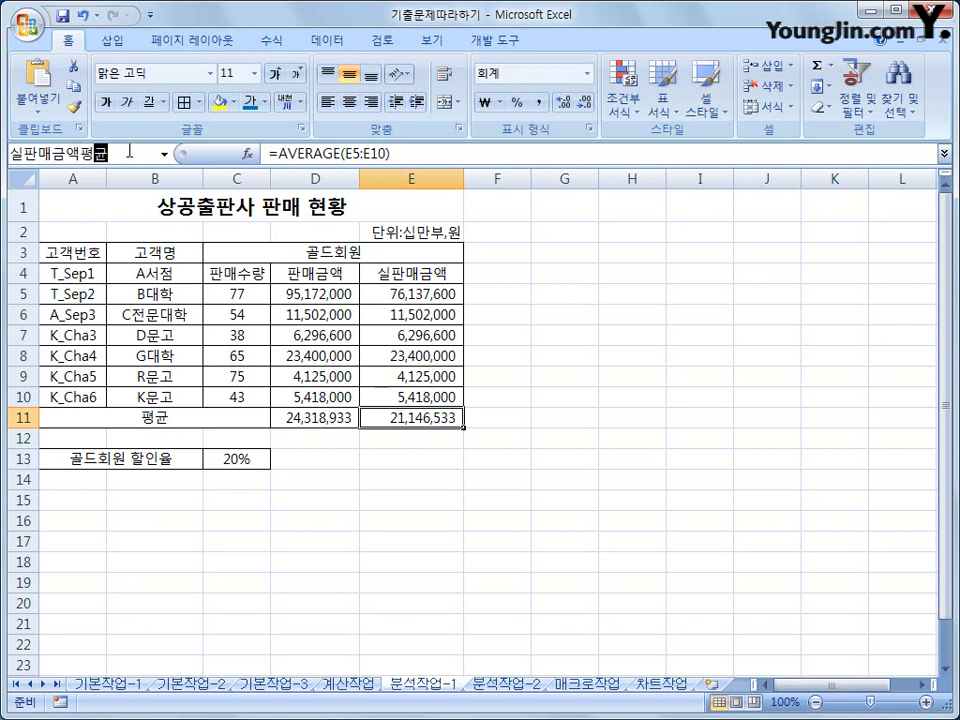
{"action": "key", "text": "Return"}
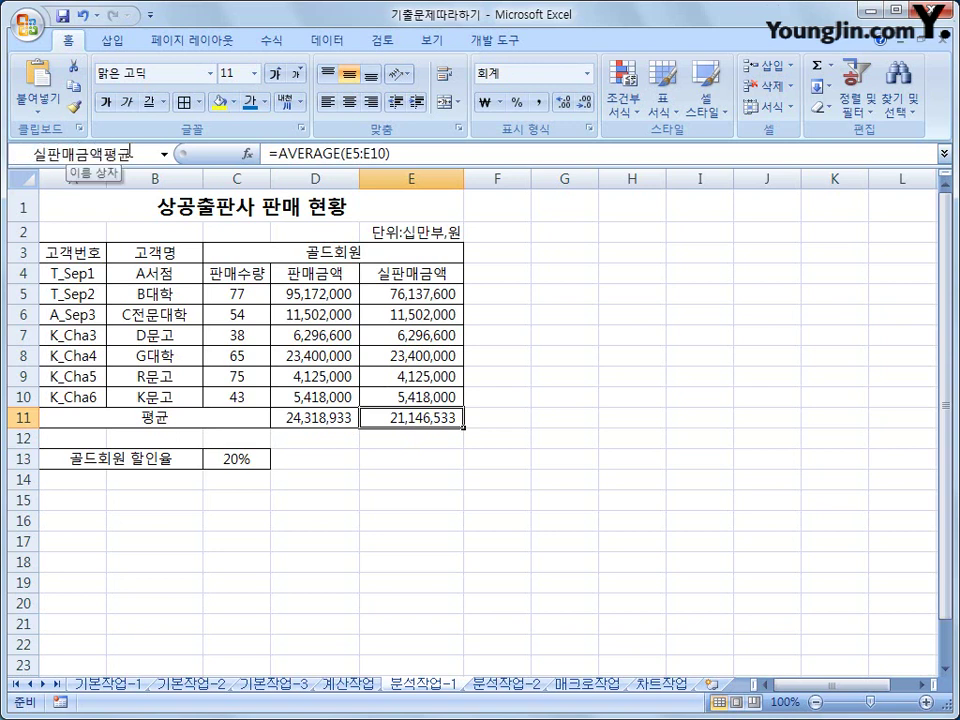
- Add a scenario named 할인율증가 that changes cell C13 to 30%
{"action": "left_click", "coordinate": [229, 456]}
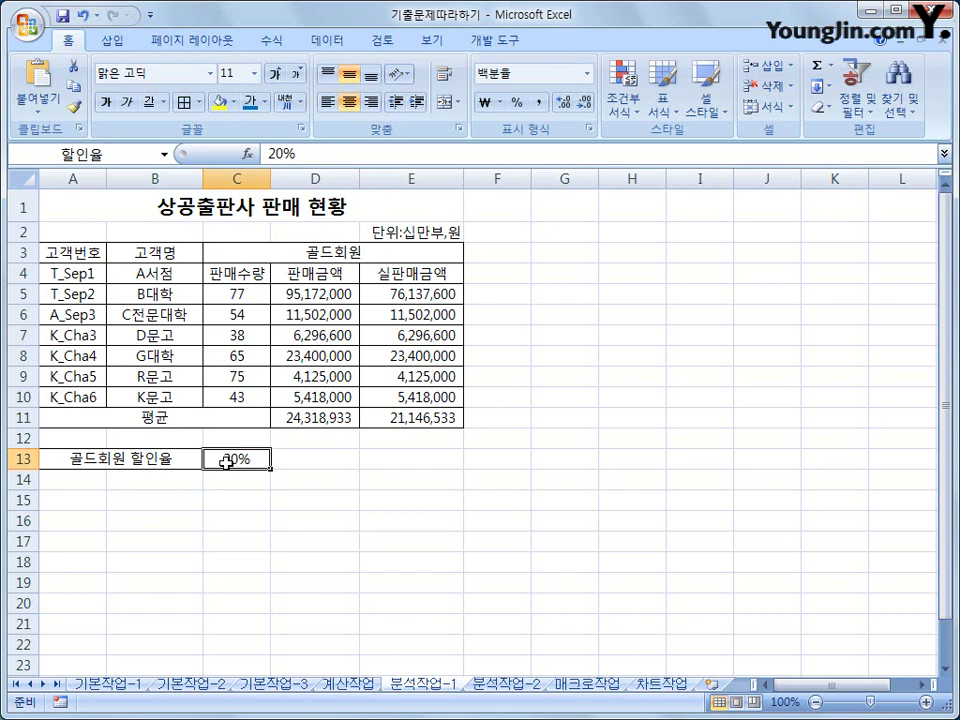
{"action": "left_click", "coordinate": [330, 44]}
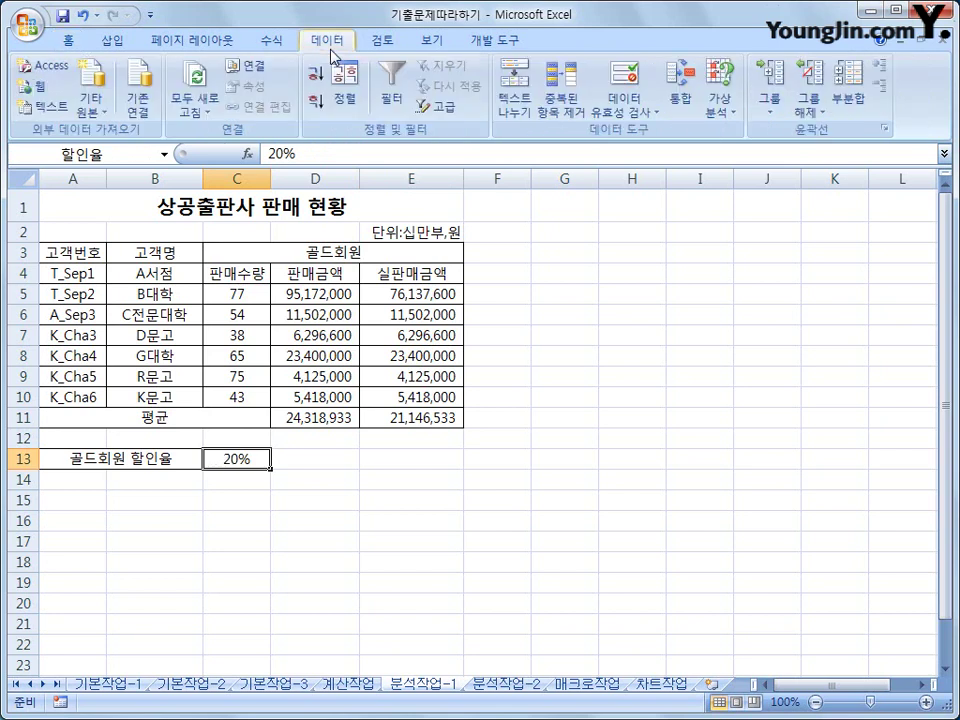
{"action": "left_click", "coordinate": [718, 124]}
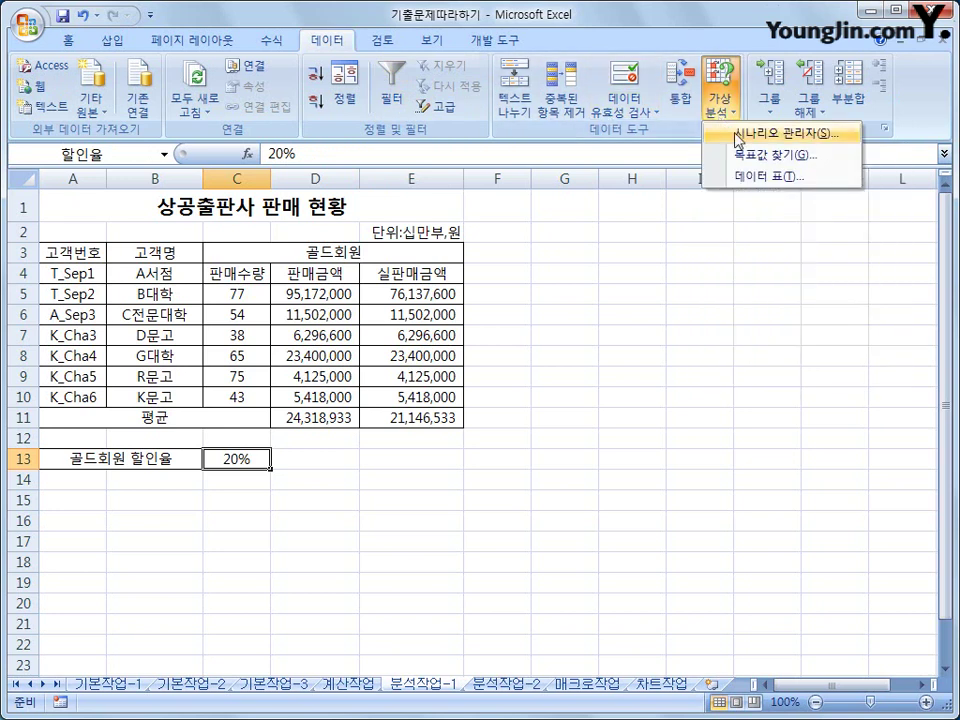
{"action": "left_click", "coordinate": [736, 134]}
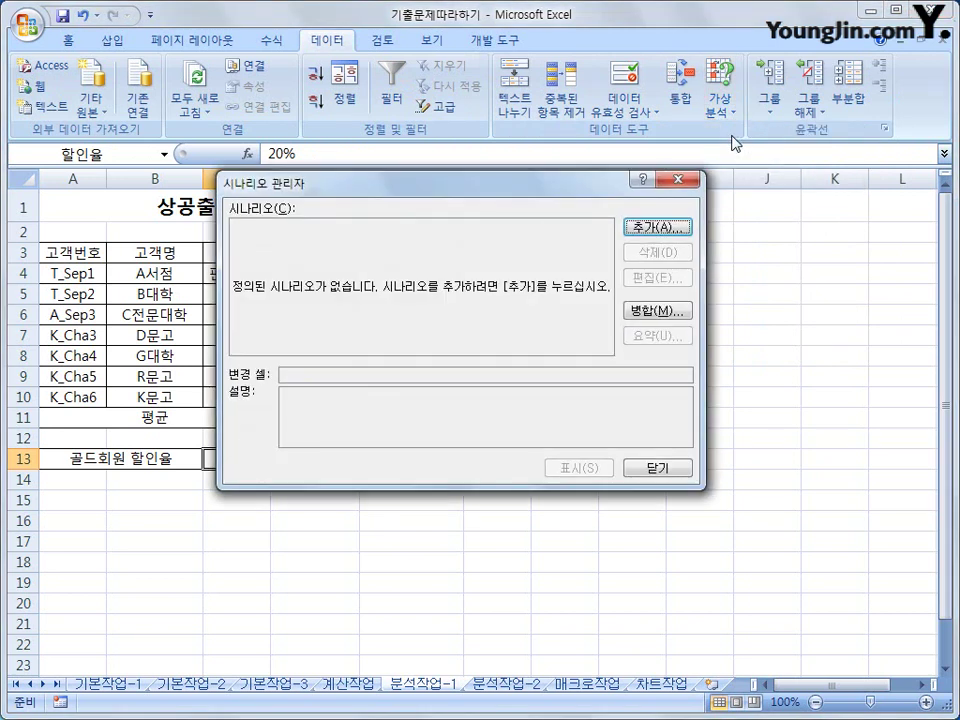
{"action": "left_click_drag", "start_coordinate": [551, 193], "coordinate": [688, 186]}
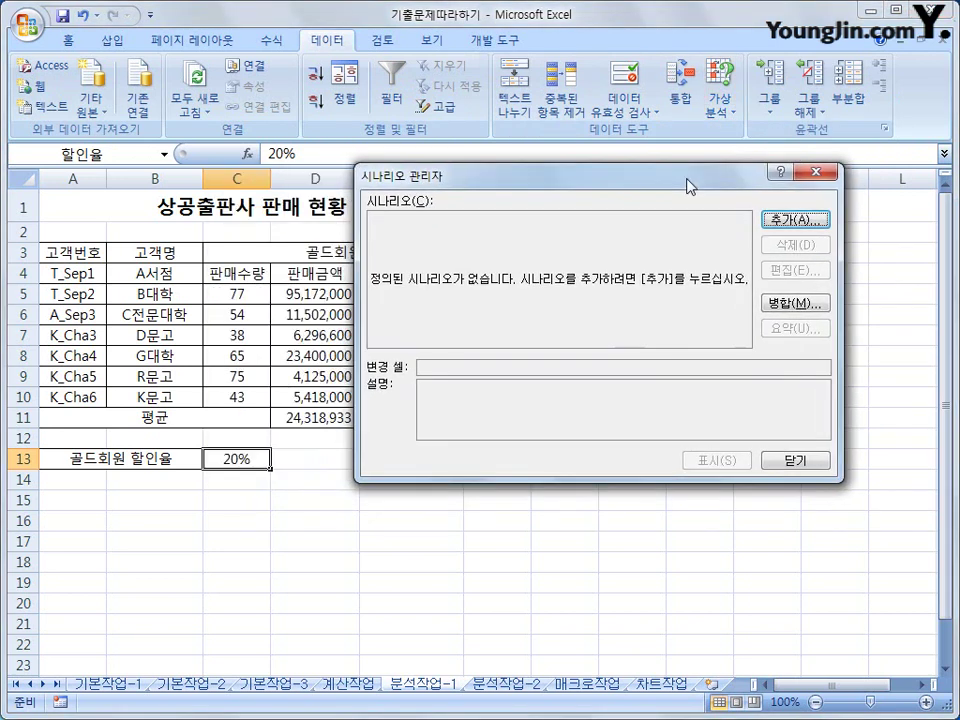
{"action": "left_click", "coordinate": [795, 219]}
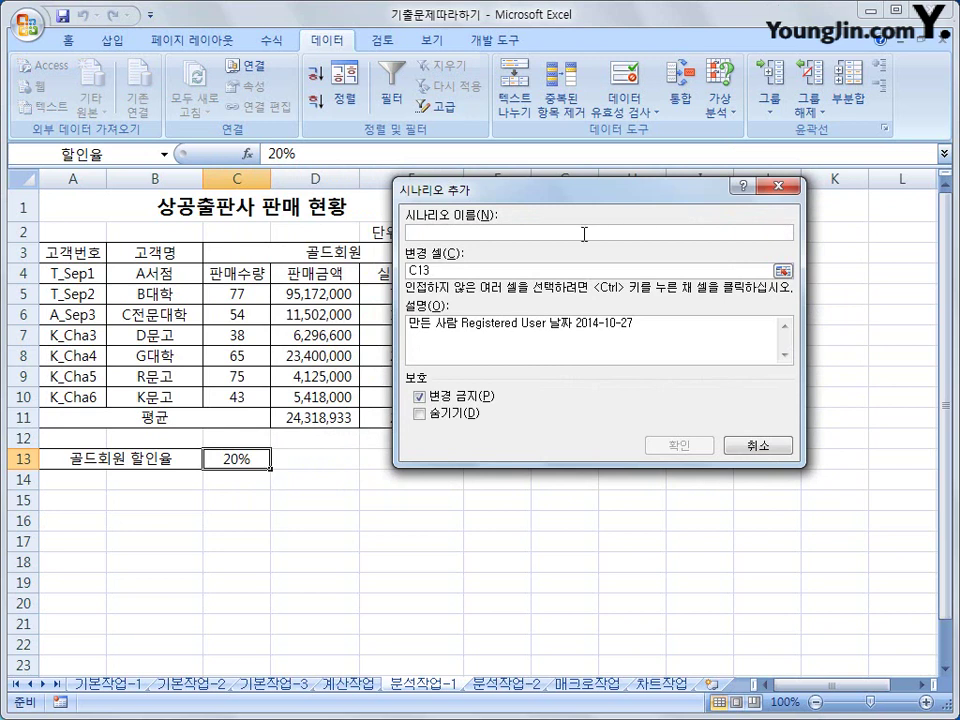
{"action": "type", "text": "할인율"}
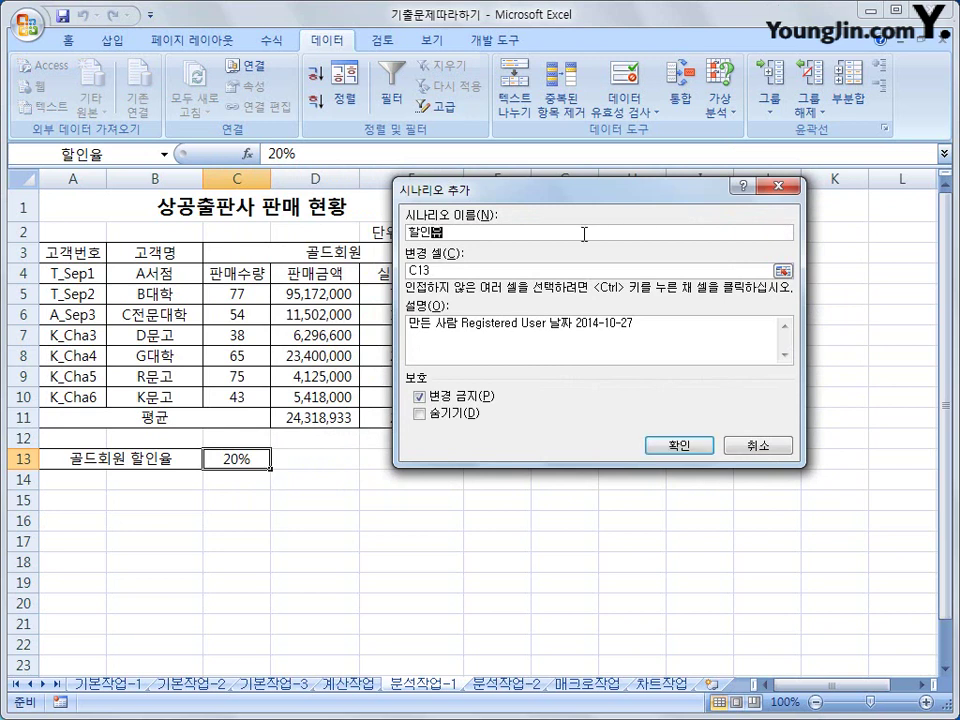
{"action": "type", "text": "증가"}
{"action": "key", "text": "Tab"}
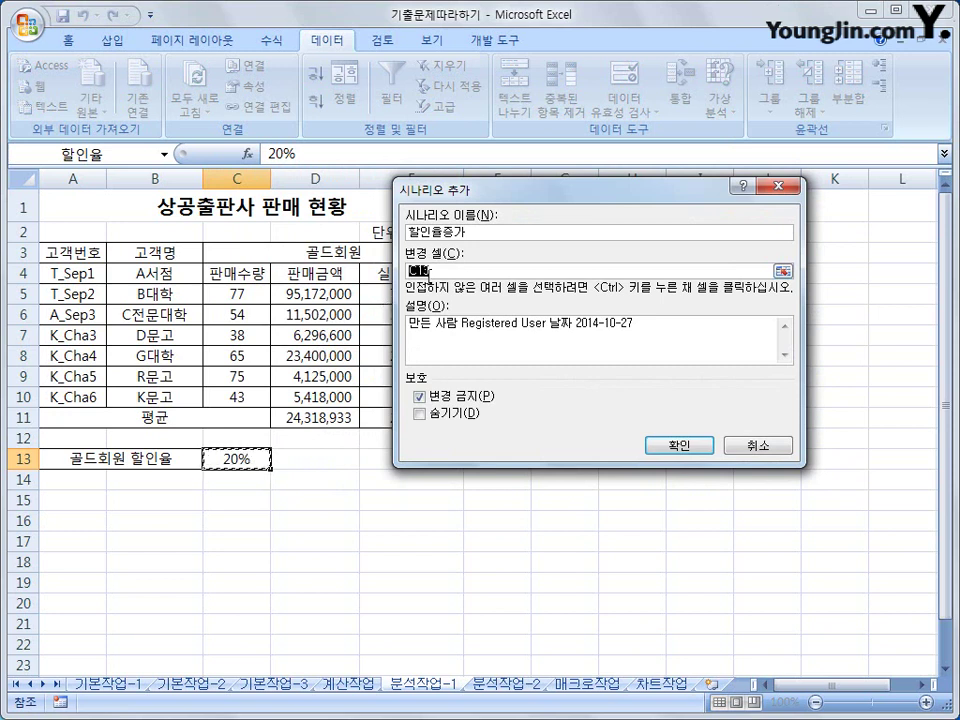
{"action": "left_click", "coordinate": [246, 458]}
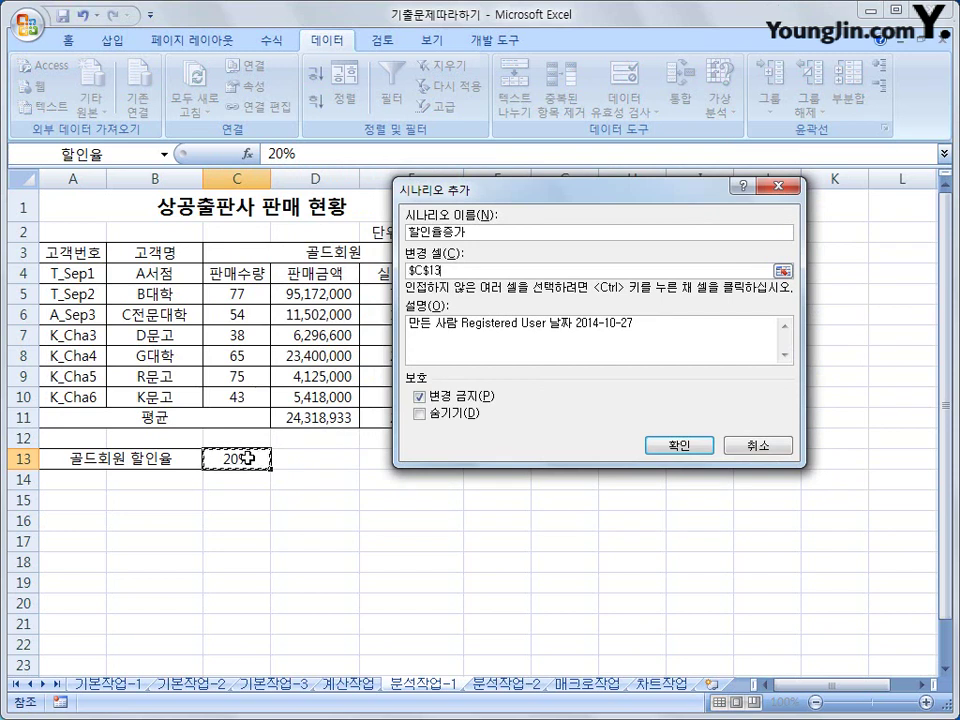
{"action": "left_click", "coordinate": [706, 452]}
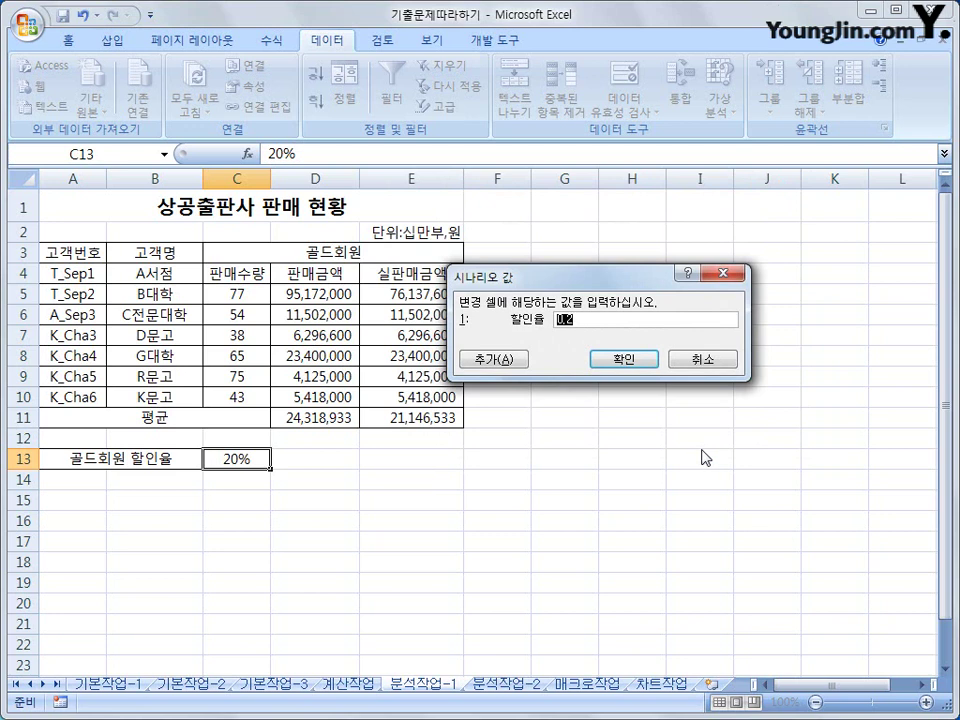
{"action": "type", "text": "30%"}
{"action": "left_click", "coordinate": [494, 359]}
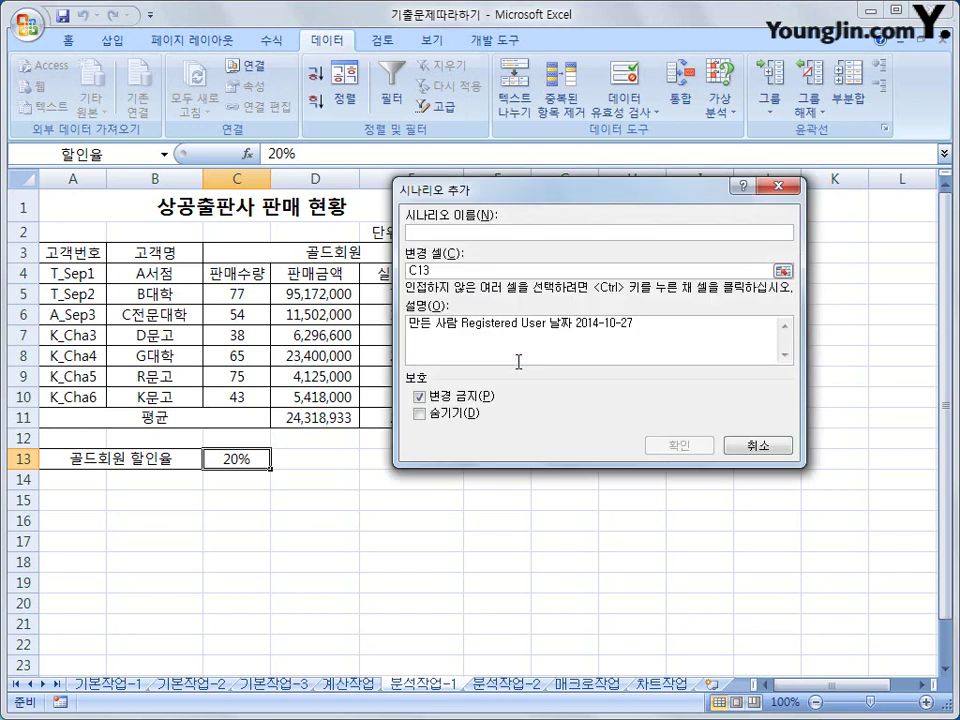
- Add a second scenario named 할인율인하 for cell C13 with the value 0.1, and finish defining scenarios
{"action": "type", "text": "할인율"}
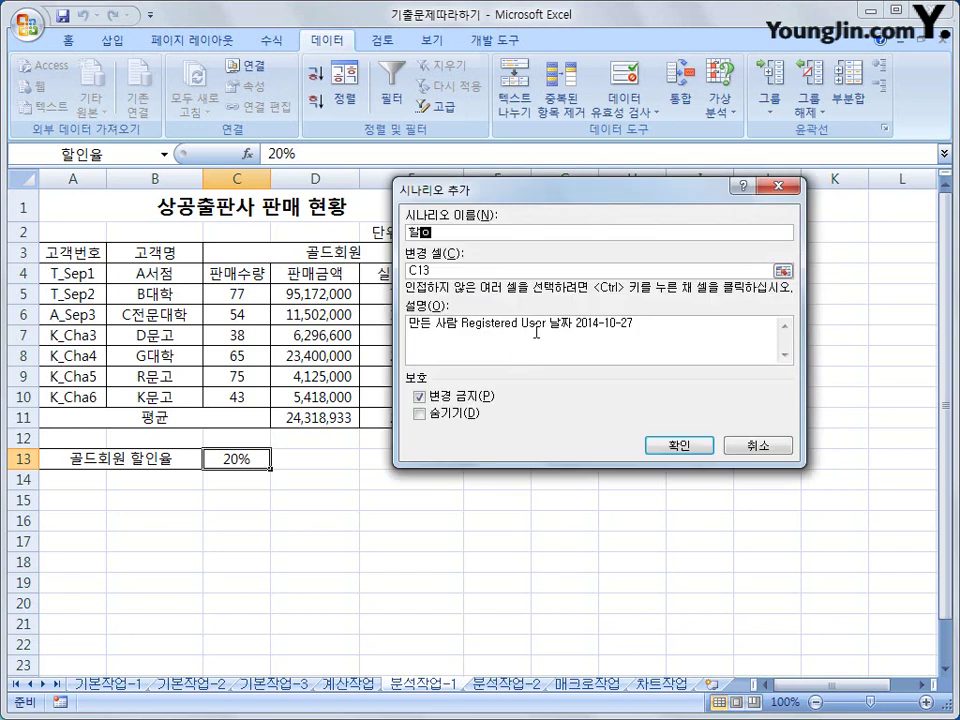
{"action": "type", "text": "인하"}
{"action": "left_click", "coordinate": [672, 446]}
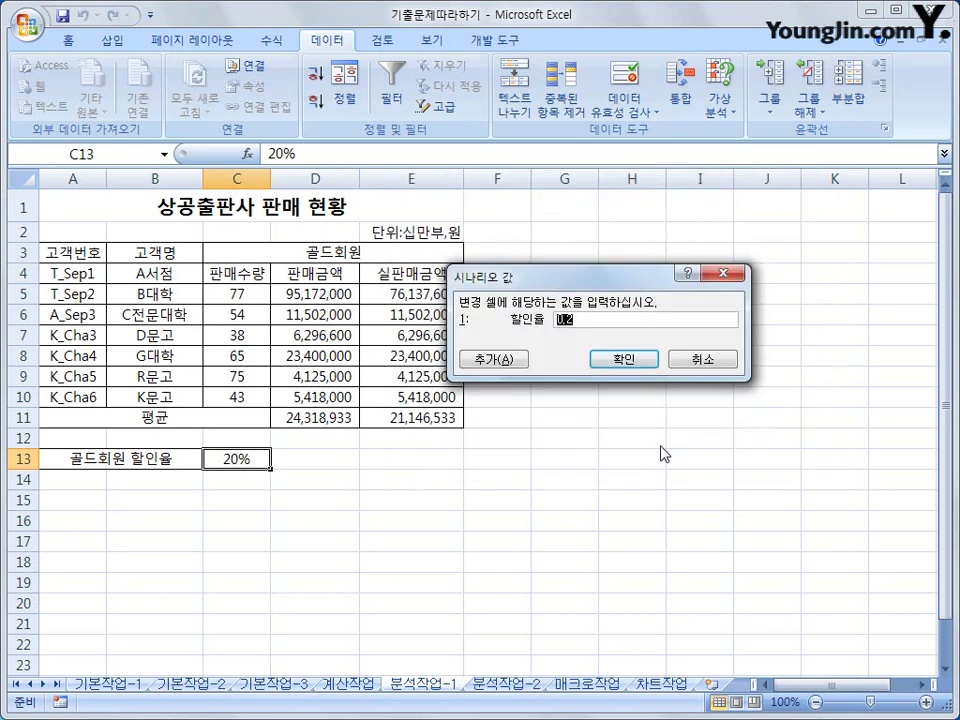
{"action": "type", "text": "0.1"}
{"action": "left_click", "coordinate": [622, 360]}
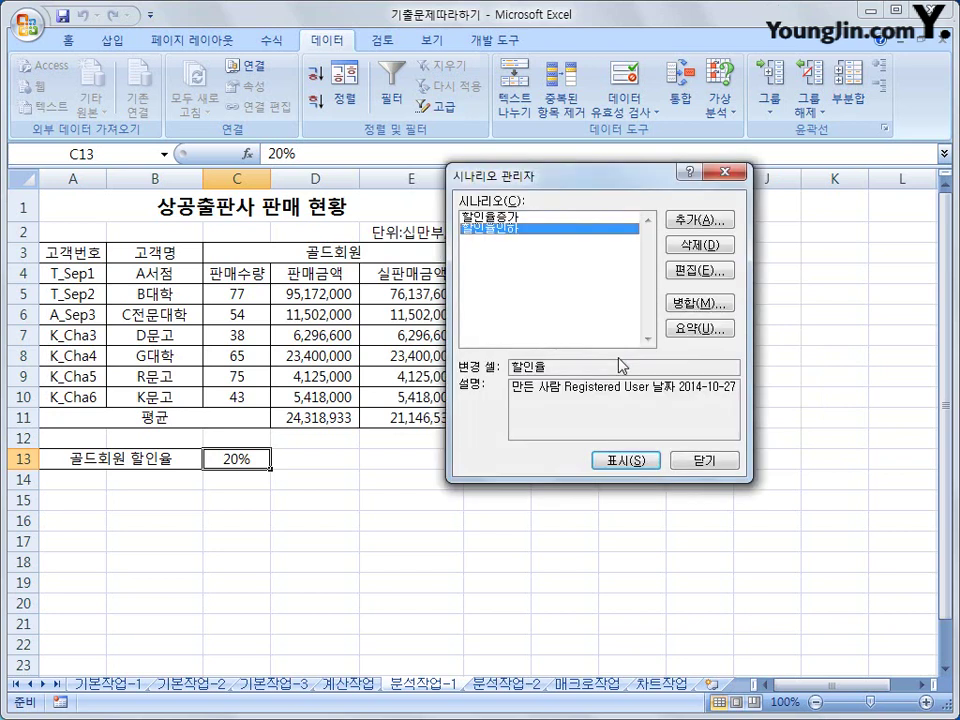
- Generate a scenario summary report of both scenarios with E11 as the result cell, and compare it with the 분석작업-1 sheet
{"action": "left_click", "coordinate": [519, 218]}
{"action": "left_click", "coordinate": [517, 230]}
{"action": "left_click", "coordinate": [716, 329]}
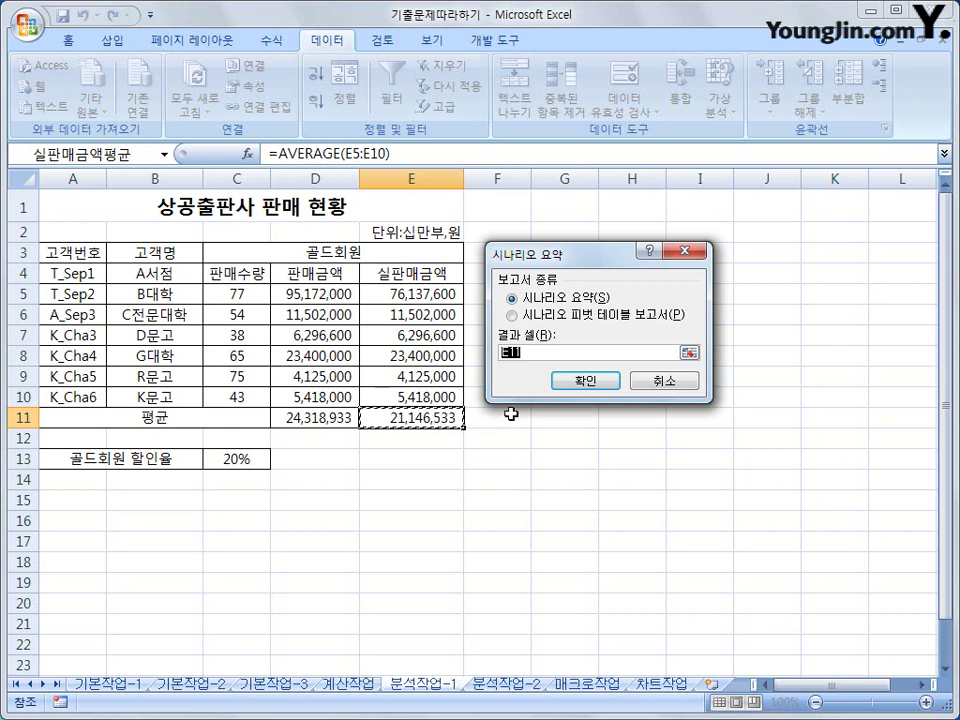
{"action": "left_click", "coordinate": [584, 381]}
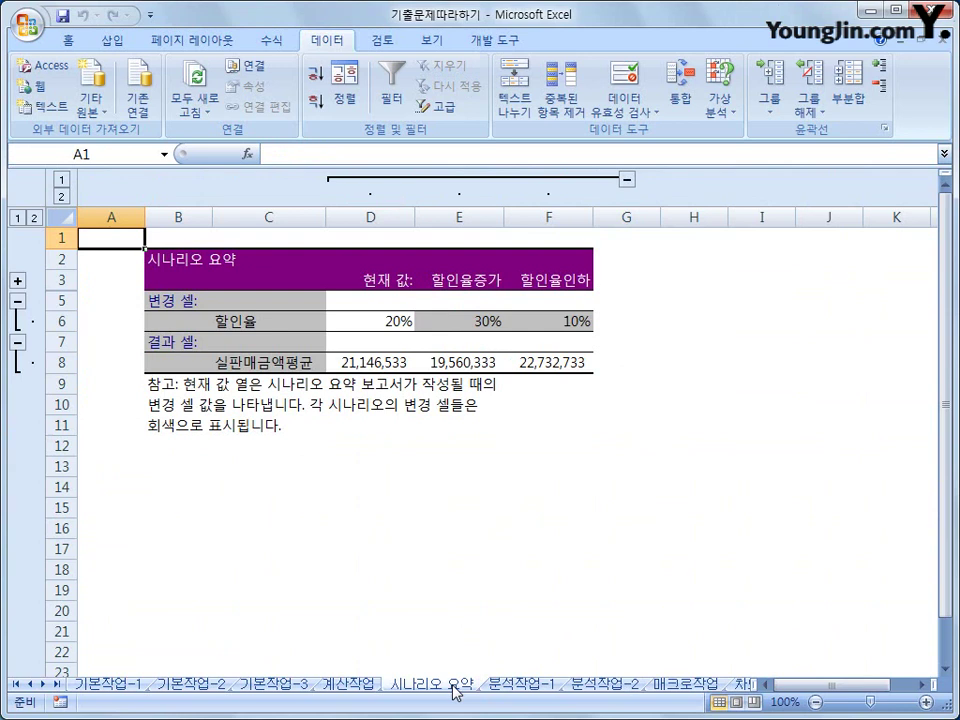
{"action": "left_click", "coordinate": [519, 686]}
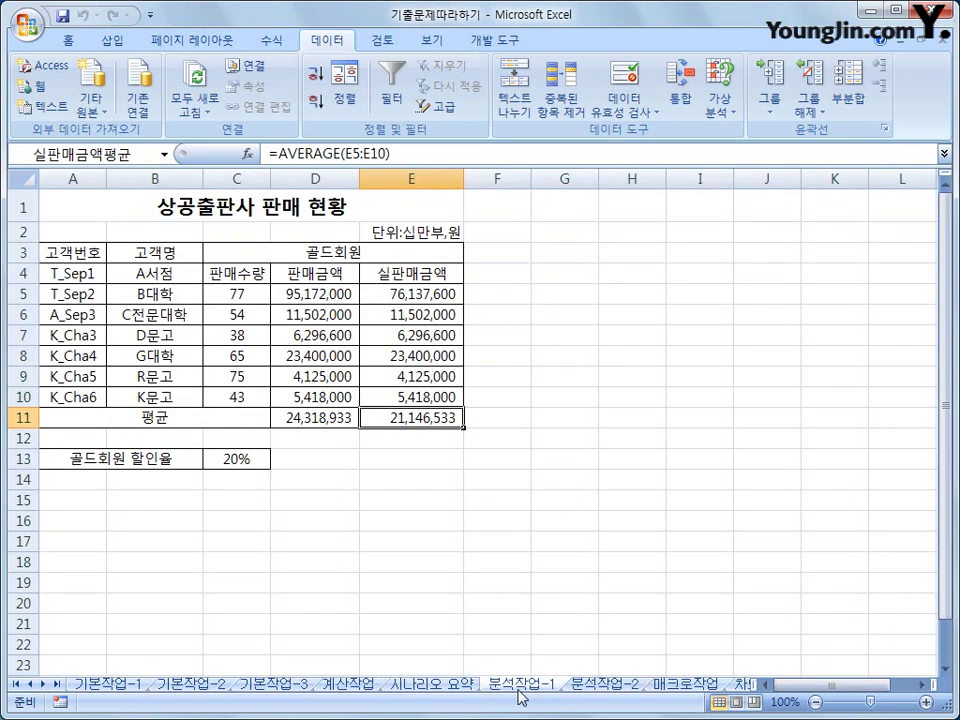
{"action": "left_click", "coordinate": [465, 686]}
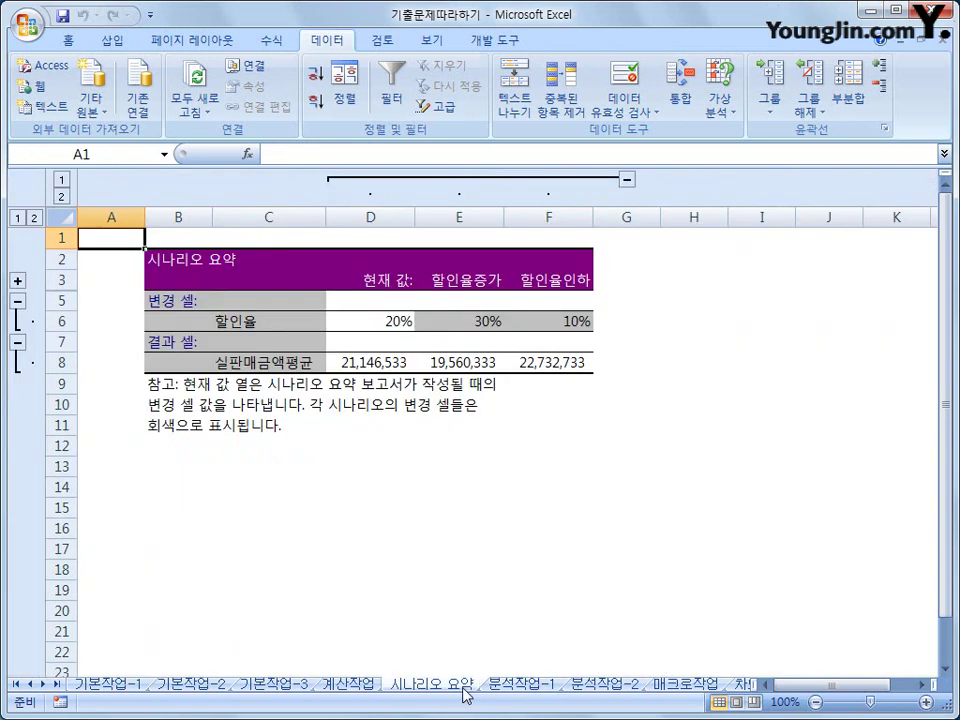
- On the 분석작업-2 sheet, start a Sum consolidation into F2:H9 and add 표1's range B2:D6 as a reference
{"action": "left_click", "coordinate": [601, 686]}
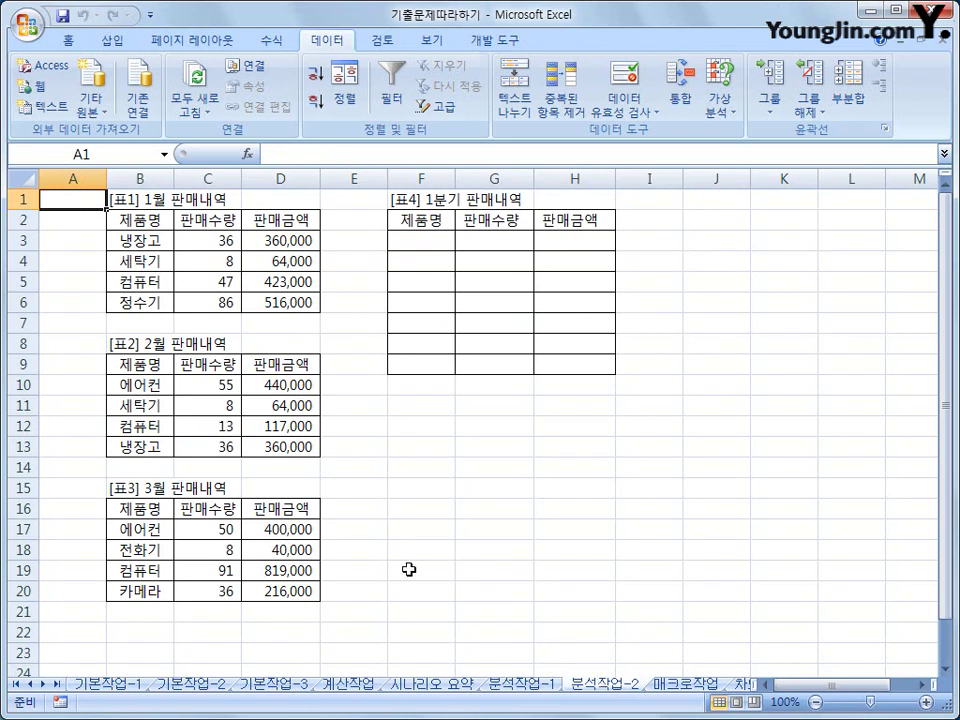
{"action": "left_click", "coordinate": [128, 220]}
{"action": "left_click", "coordinate": [148, 364]}
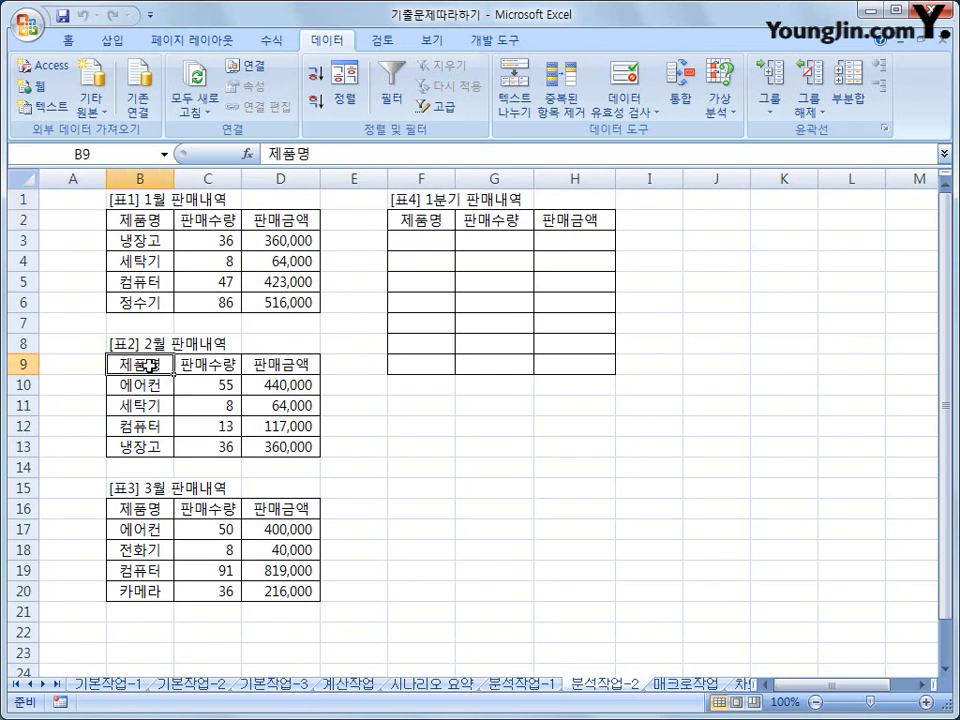
{"action": "left_click", "coordinate": [152, 508]}
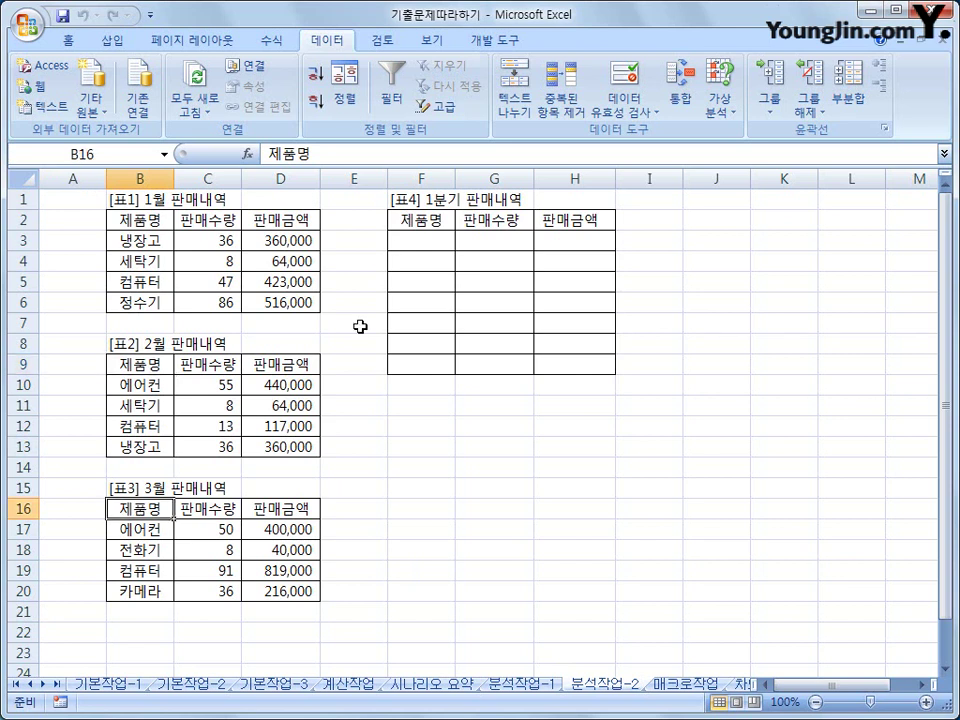
{"action": "left_click_drag", "start_coordinate": [403, 219], "coordinate": [566, 368]}
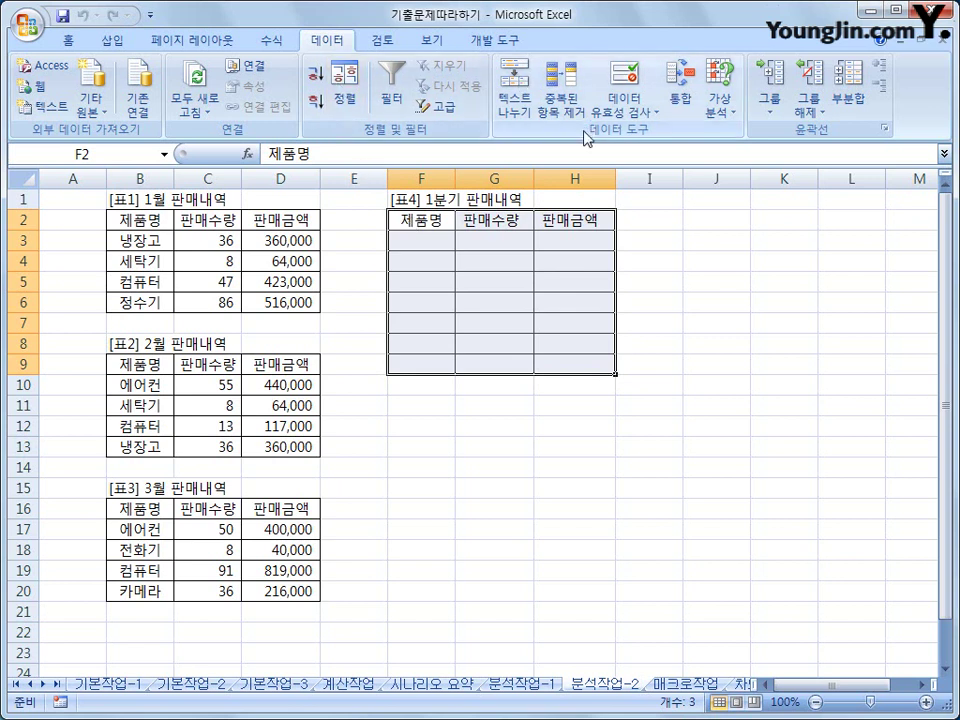
{"action": "left_click", "coordinate": [688, 112]}
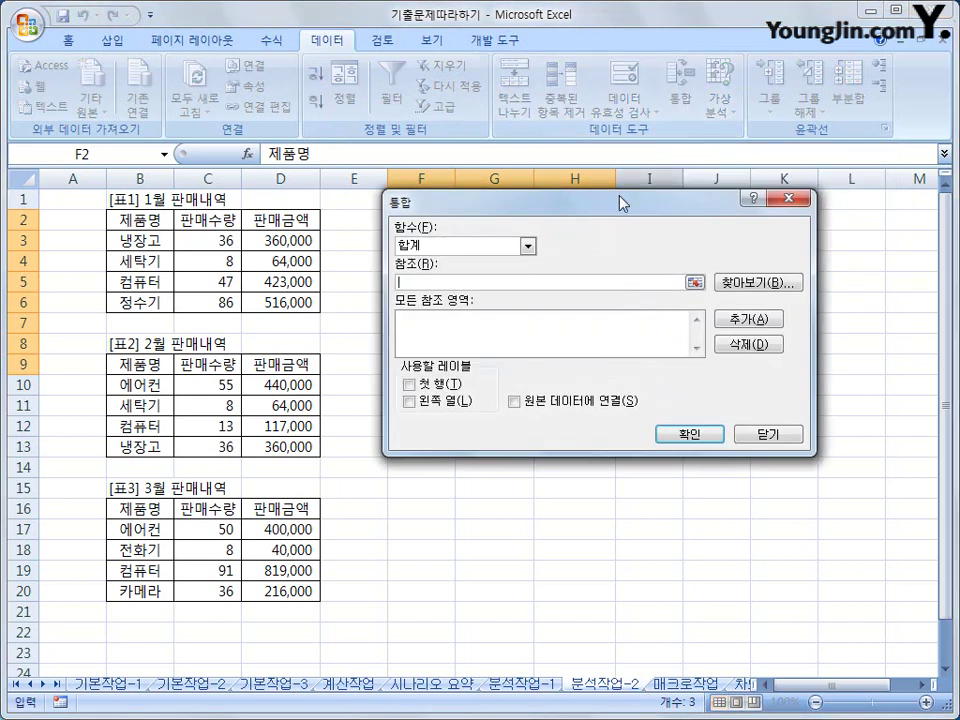
{"action": "left_click_drag", "start_coordinate": [620, 203], "coordinate": [623, 345]}
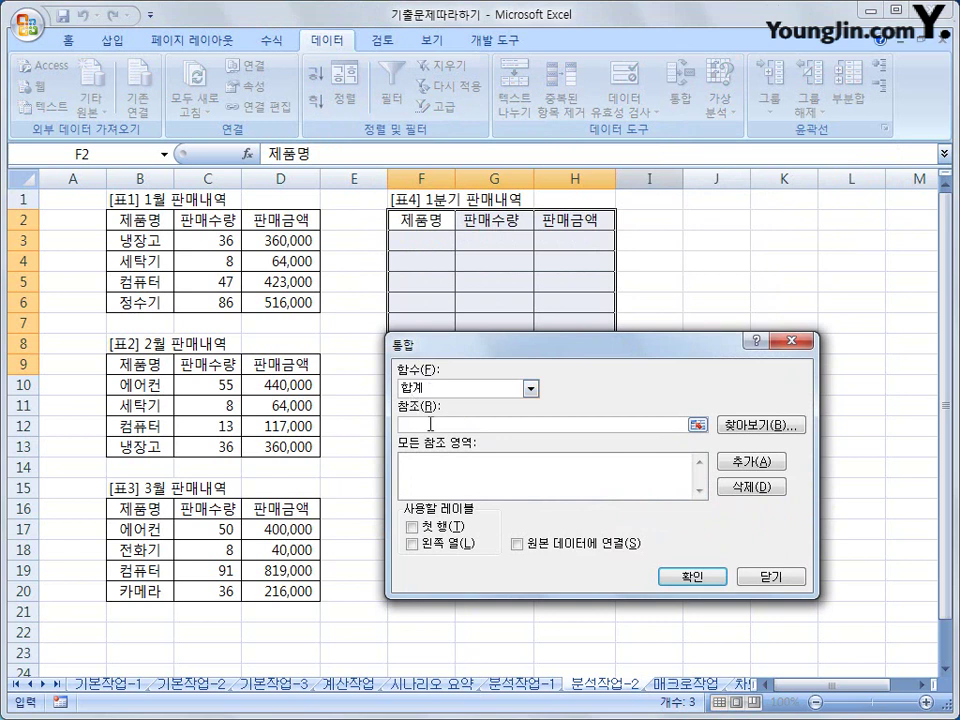
{"action": "left_click_drag", "start_coordinate": [125, 212], "coordinate": [262, 299]}
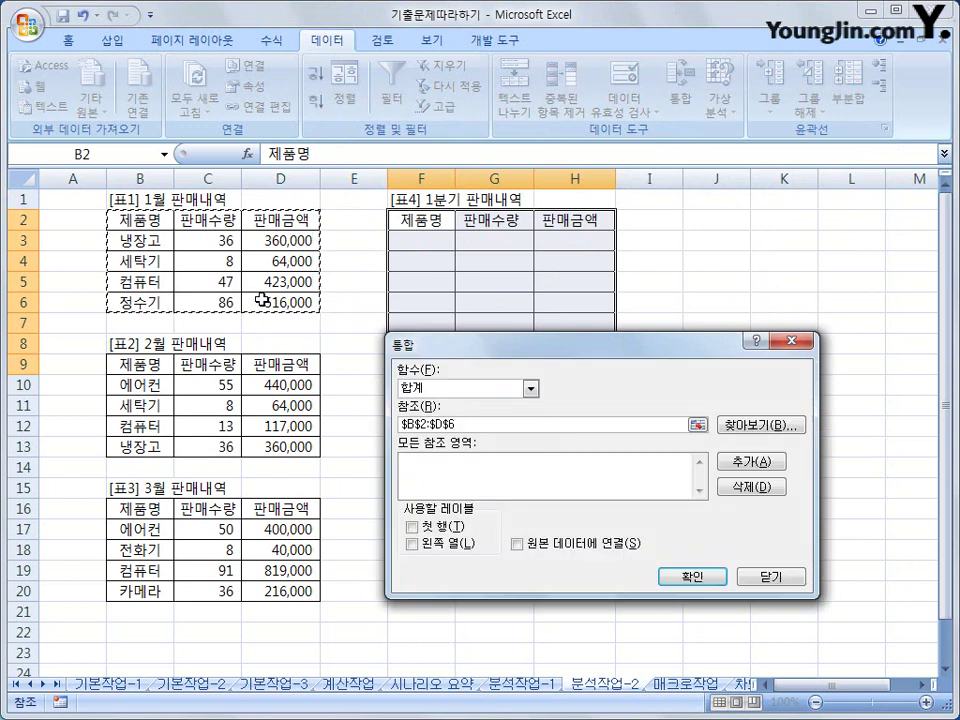
{"action": "left_click", "coordinate": [727, 463]}
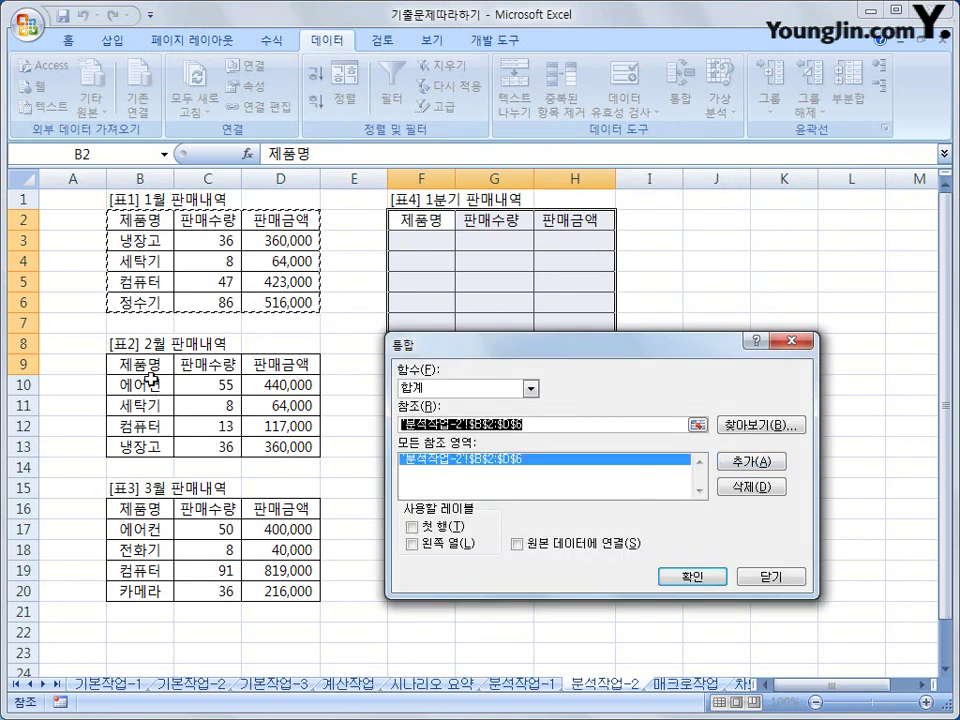
- Add 표2's range B9:D13 and 표3's range B16:D20 as further references of the consolidation
{"action": "left_click_drag", "start_coordinate": [145, 366], "coordinate": [298, 454]}
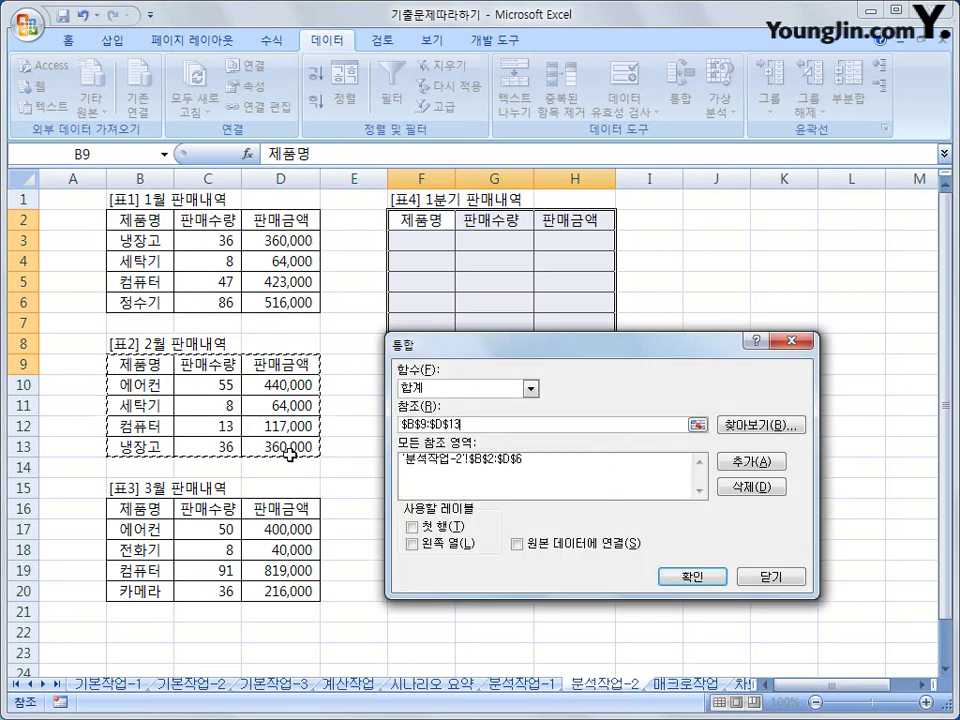
{"action": "left_click", "coordinate": [737, 465]}
{"action": "left_click_drag", "start_coordinate": [160, 510], "coordinate": [289, 590]}
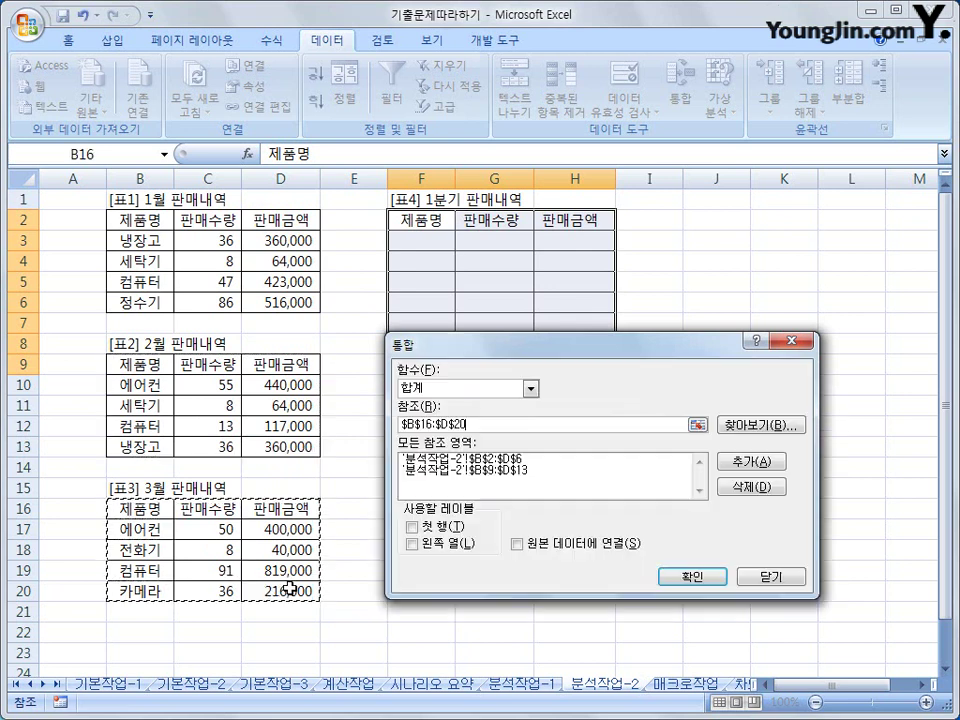
{"action": "left_click", "coordinate": [752, 463]}
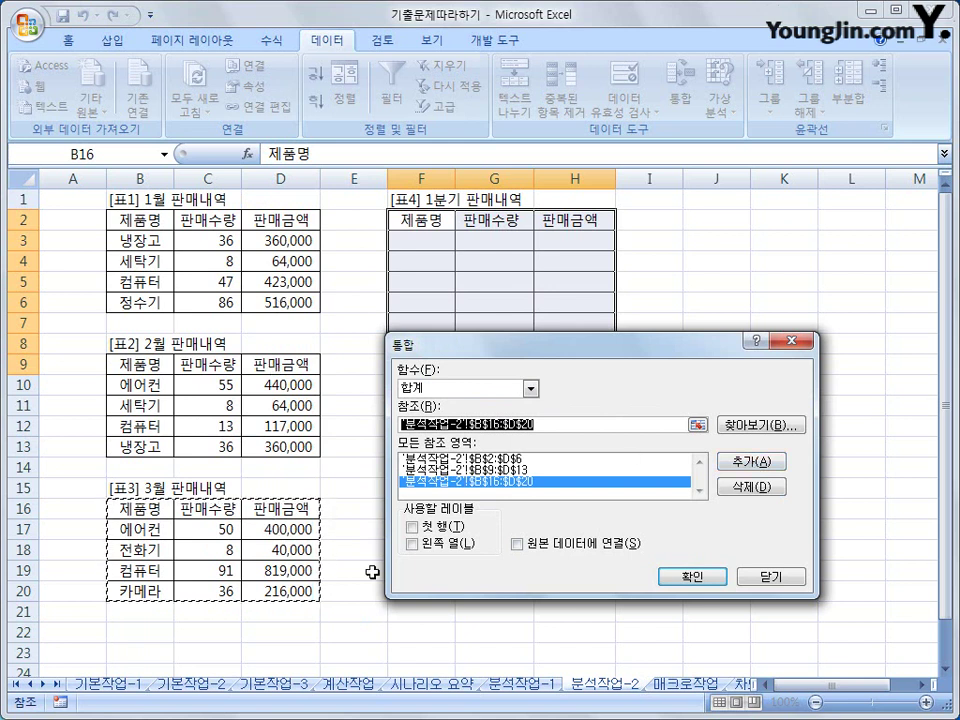
- Use both the top row and left column as labels, and run the consolidation into 표4
{"action": "left_click", "coordinate": [411, 526]}
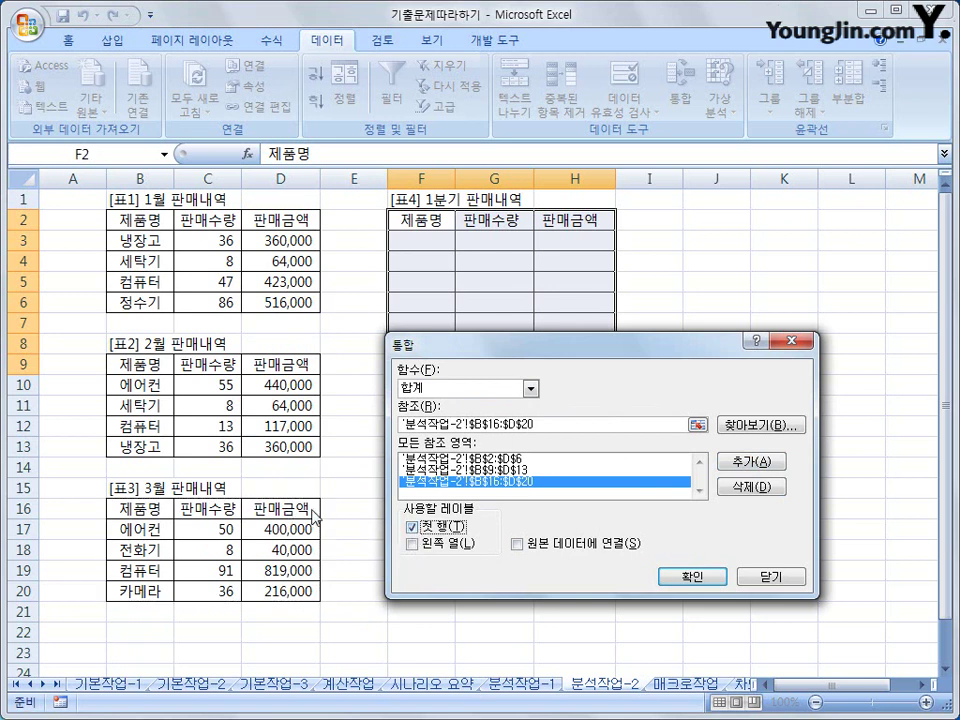
{"action": "left_click", "coordinate": [418, 545]}
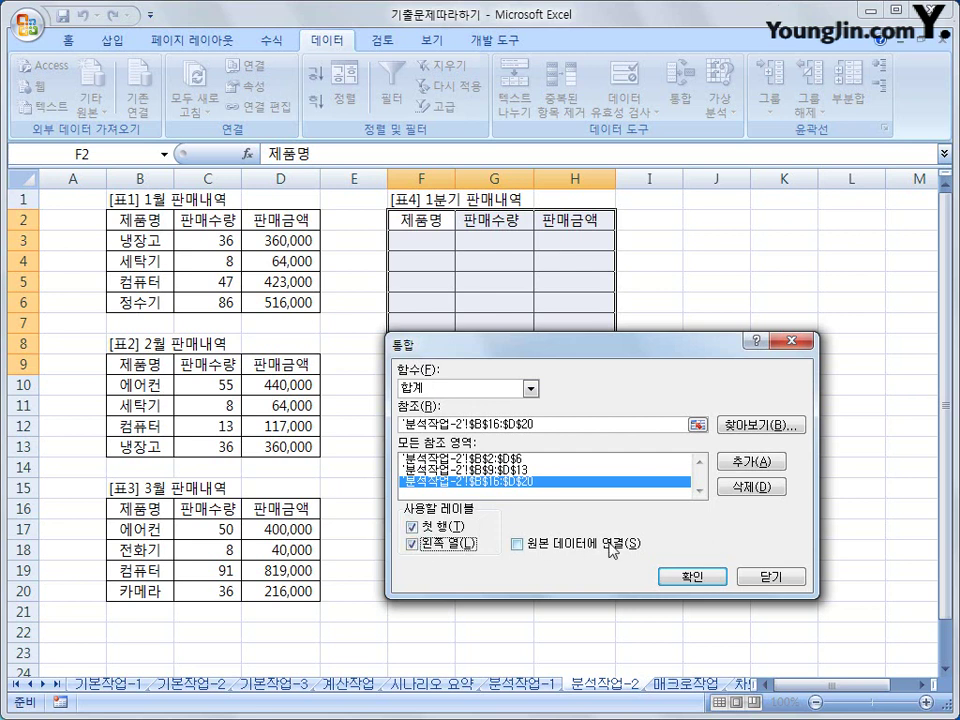
{"action": "left_click", "coordinate": [678, 578]}
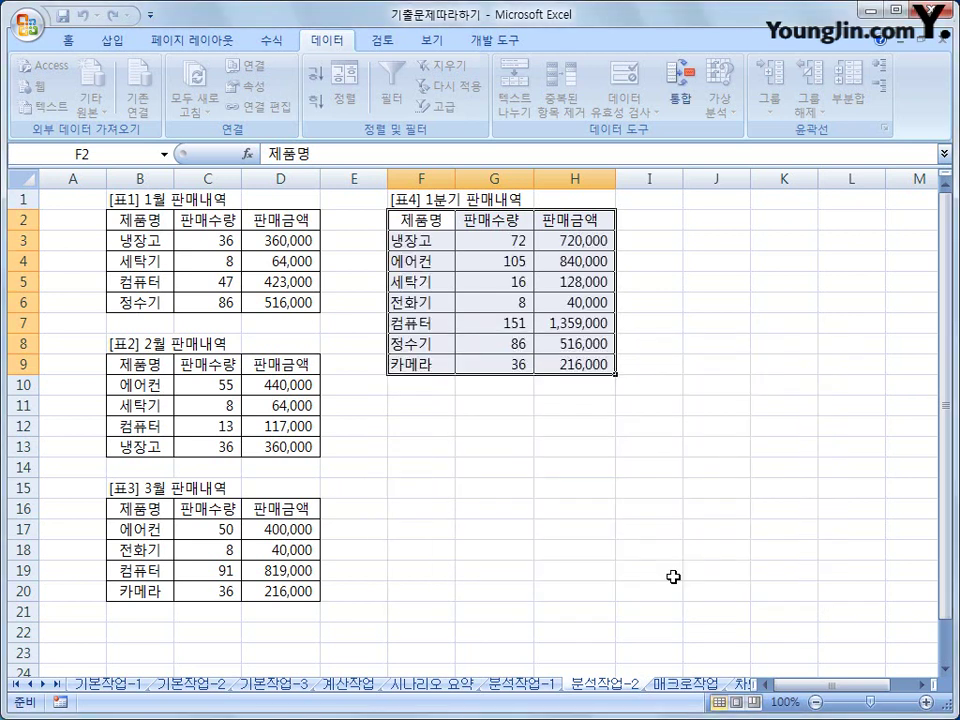
{"action": "left_click", "coordinate": [595, 362]}
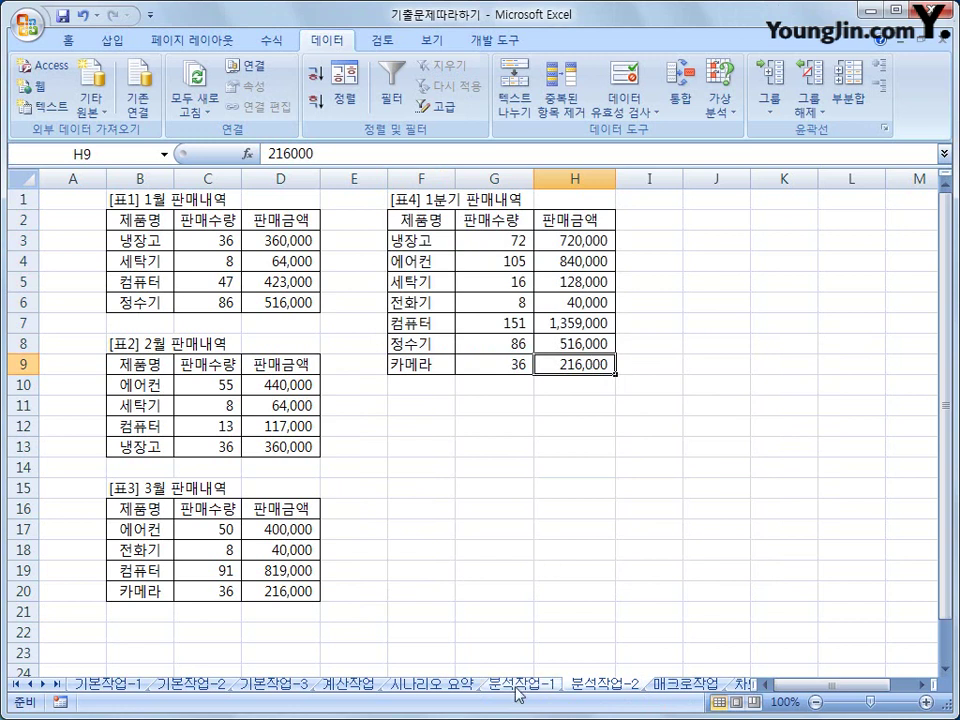
- Go to the 매크로작업 sheet and select the empty cell H15 outside the salary table
{"action": "left_click", "coordinate": [600, 685]}
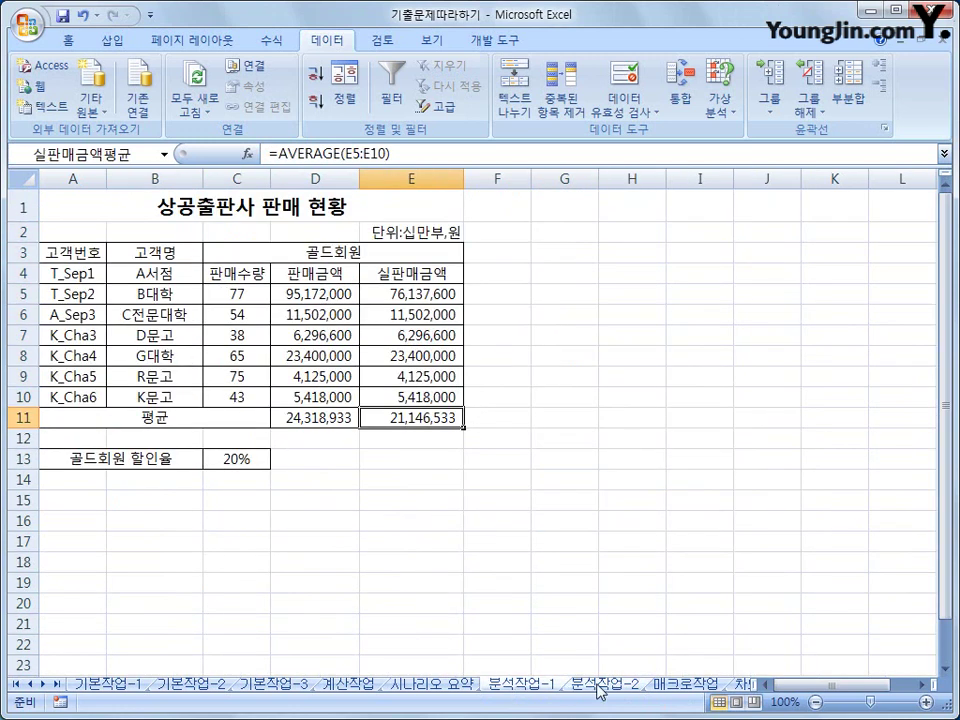
{"action": "left_click", "coordinate": [600, 686]}
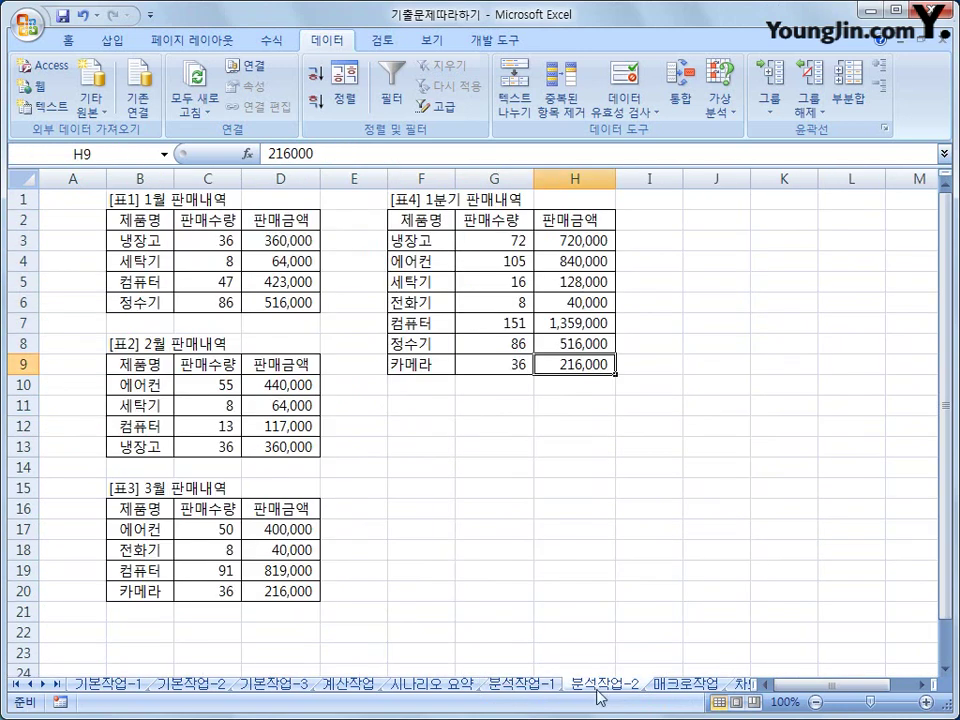
{"action": "left_click", "coordinate": [683, 687]}
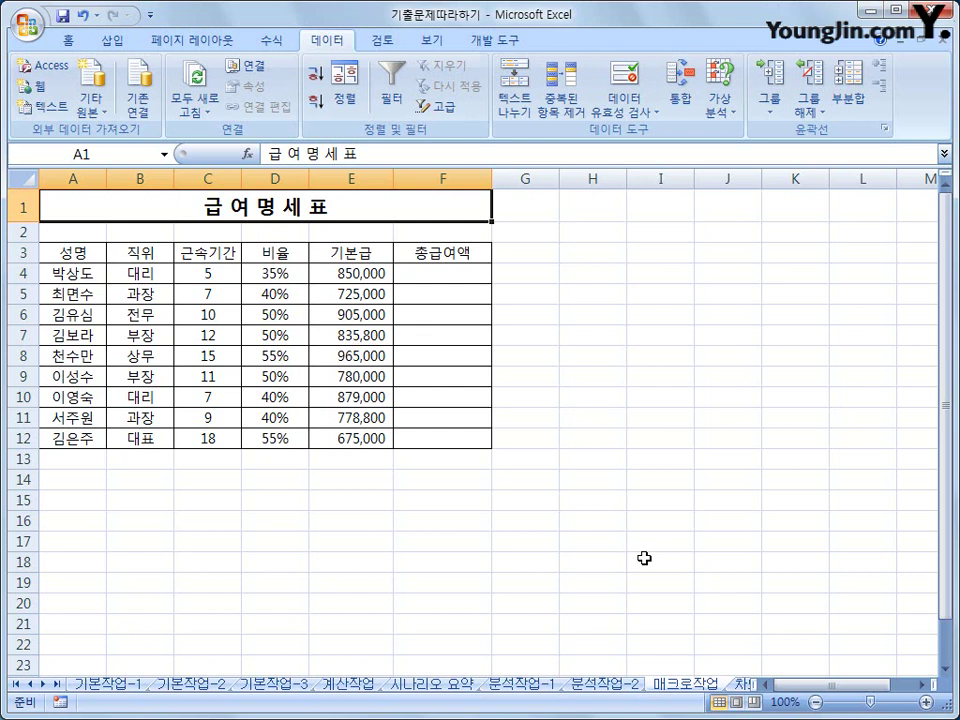
{"action": "left_click", "coordinate": [598, 236]}
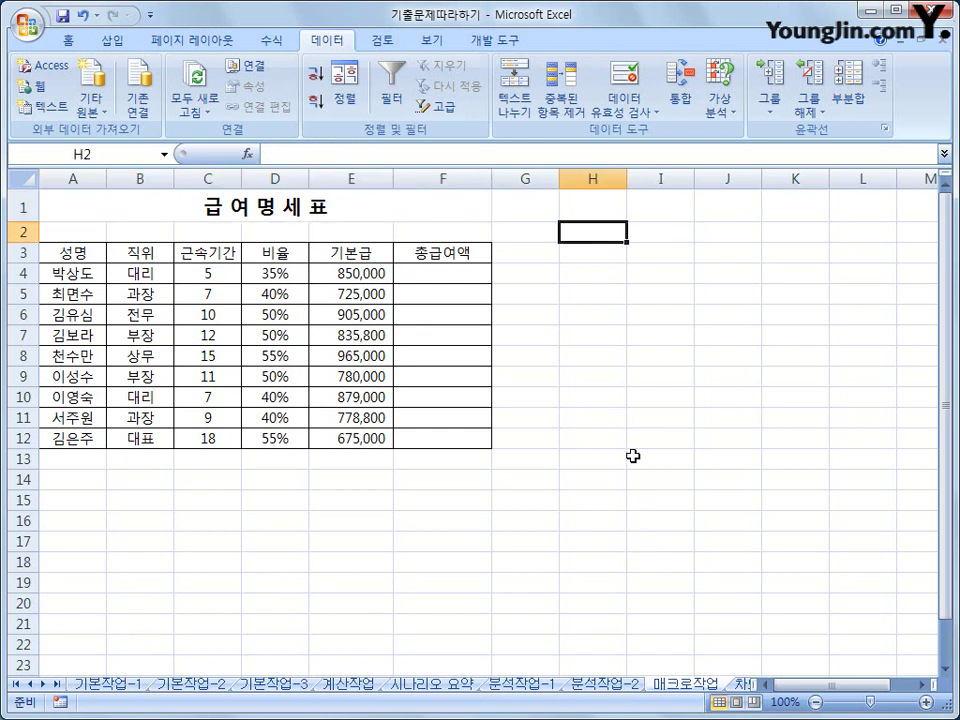
{"action": "left_click", "coordinate": [615, 502]}
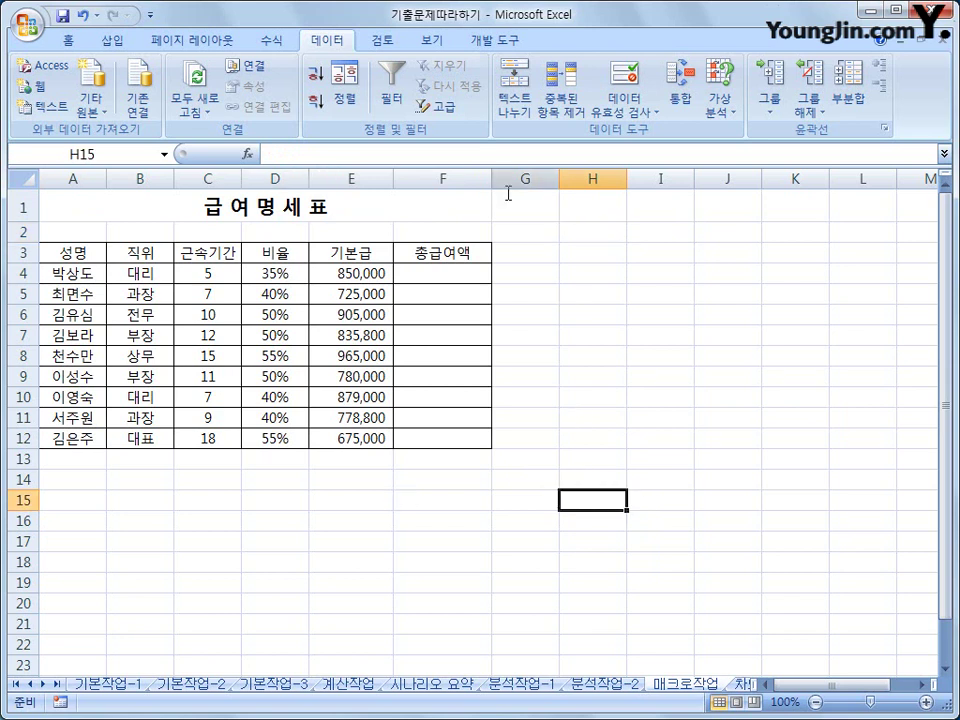
- Check the Excel option that shows the developer tools on the ribbon, and accept the options
{"action": "left_click", "coordinate": [495, 40]}
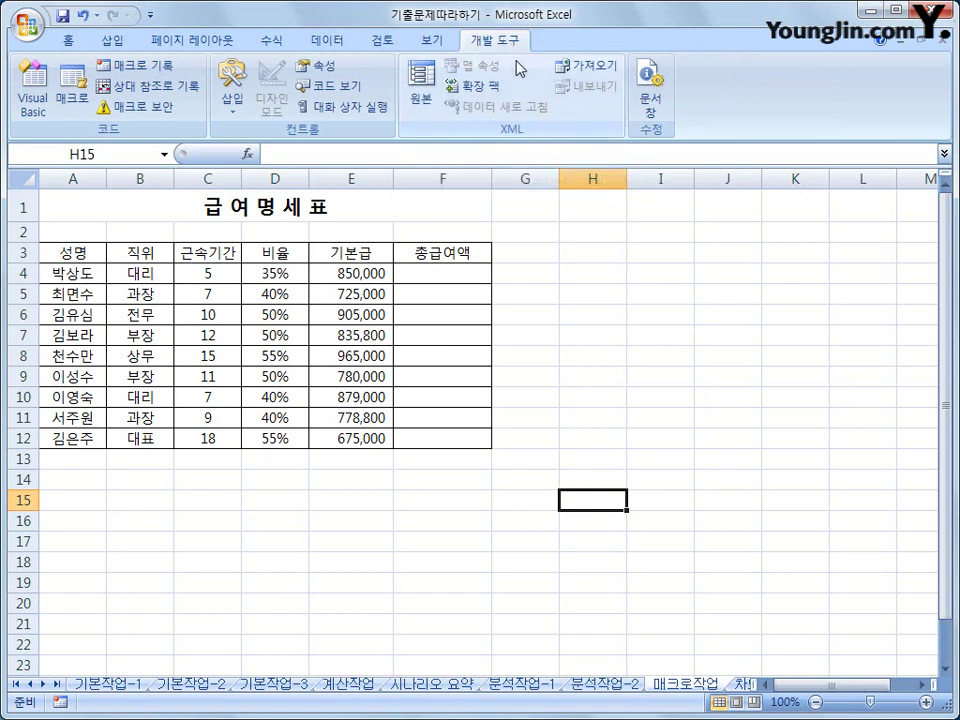
{"action": "left_click", "coordinate": [38, 38]}
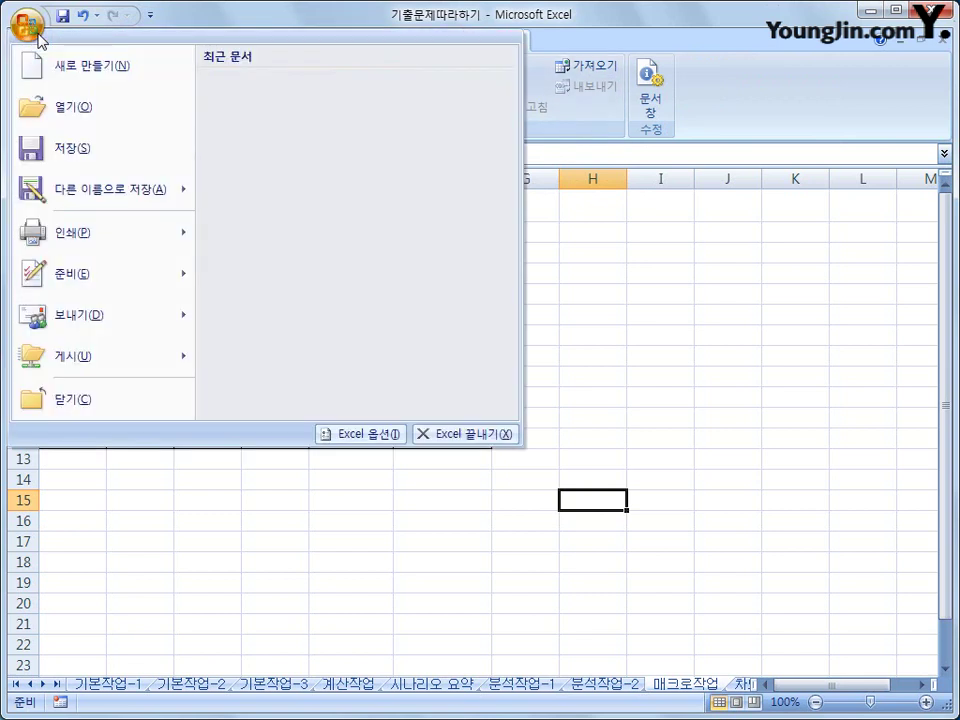
{"action": "left_click", "coordinate": [360, 434]}
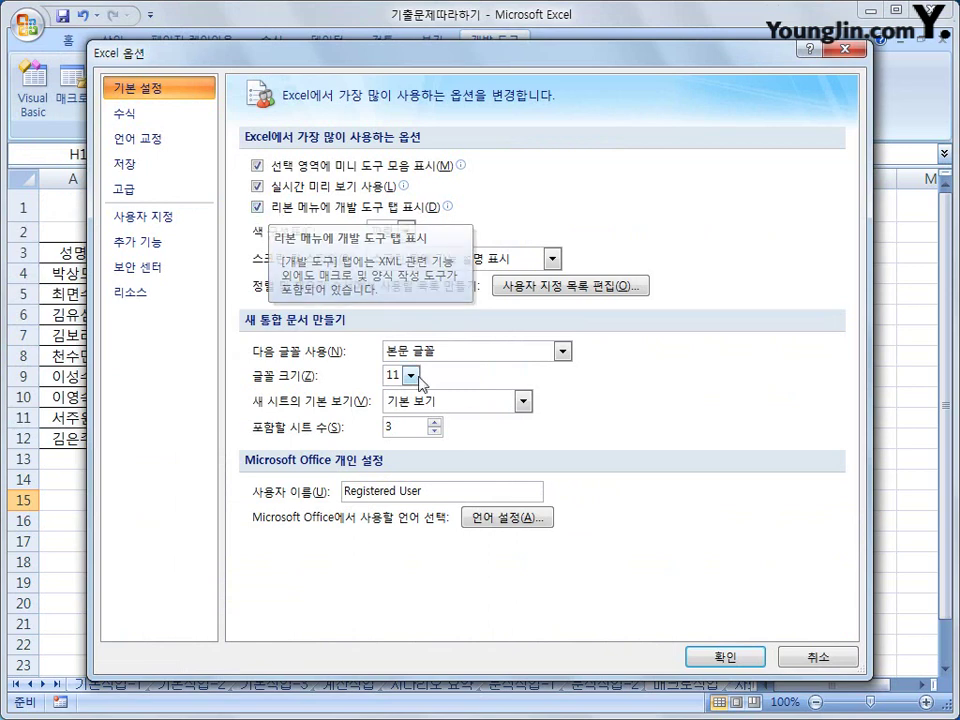
{"action": "left_click", "coordinate": [724, 657]}
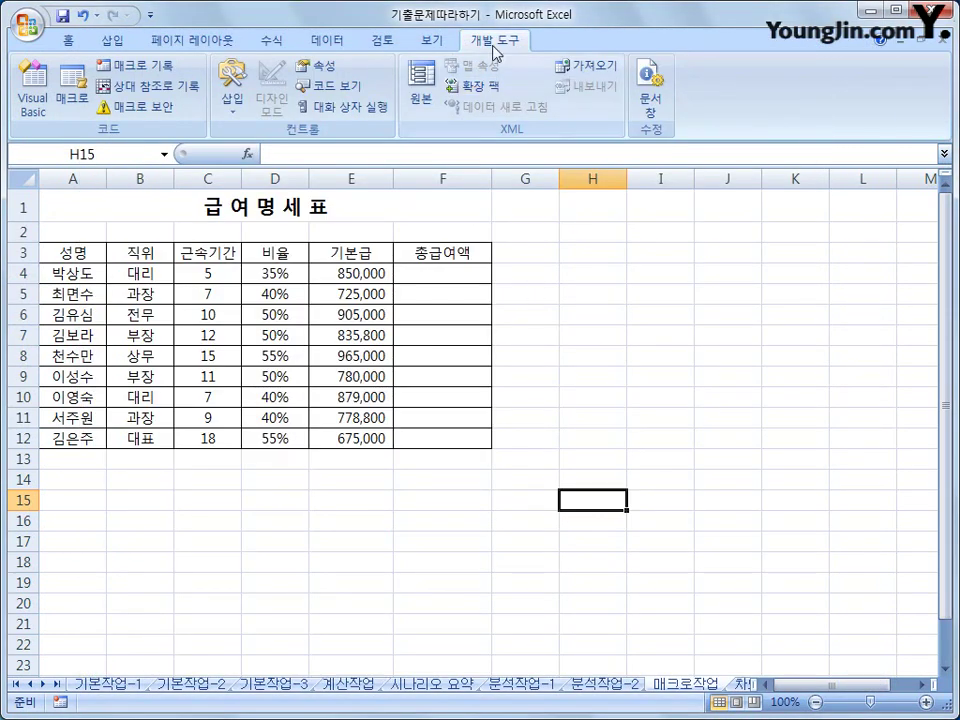
- Start recording a macro named 총급여액, stored in the current workbook
{"action": "left_click", "coordinate": [150, 68]}
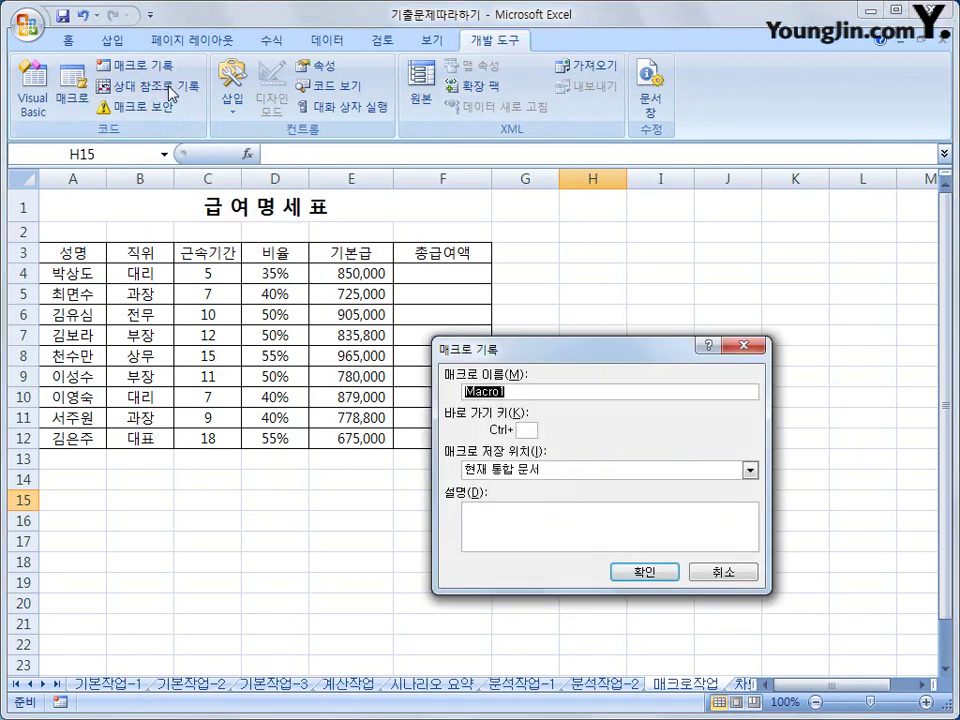
{"action": "type", "text": "ㅊ총ㄱ급여애"}
{"action": "left_click", "coordinate": [643, 571]}
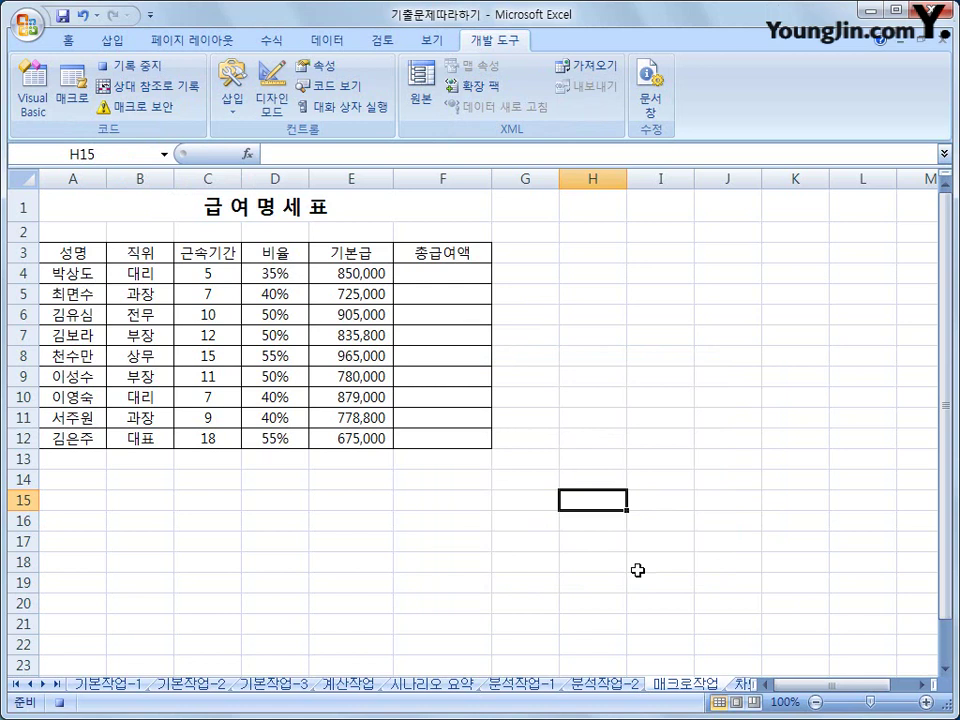
- Enter the total pay formula =E4*D4+E4 in cell F4
{"action": "left_click", "coordinate": [466, 279]}
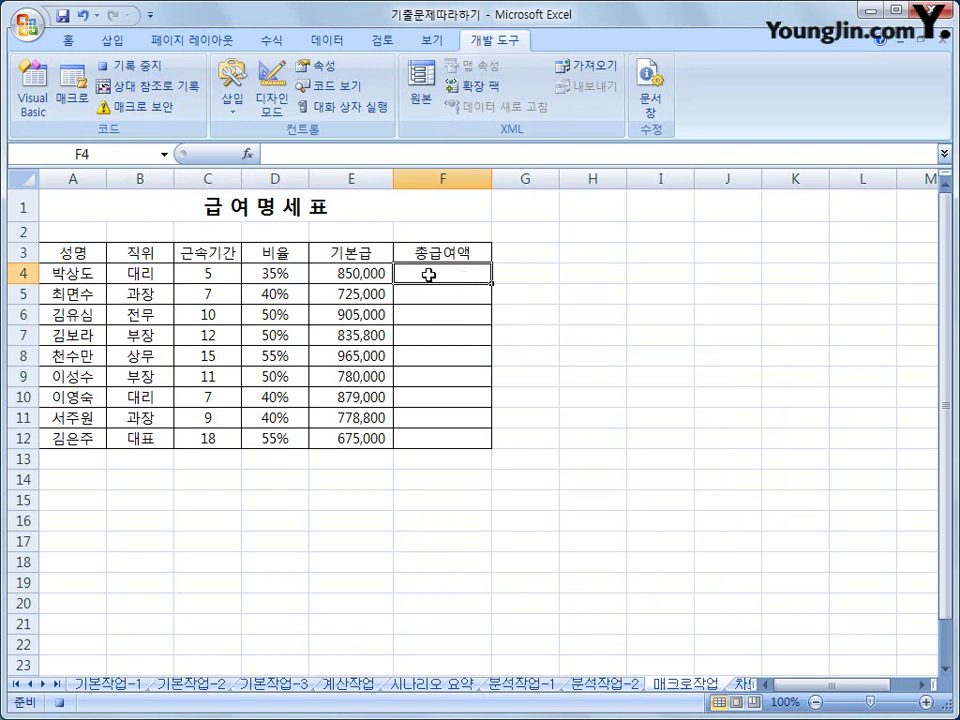
{"action": "type", "text": "="}
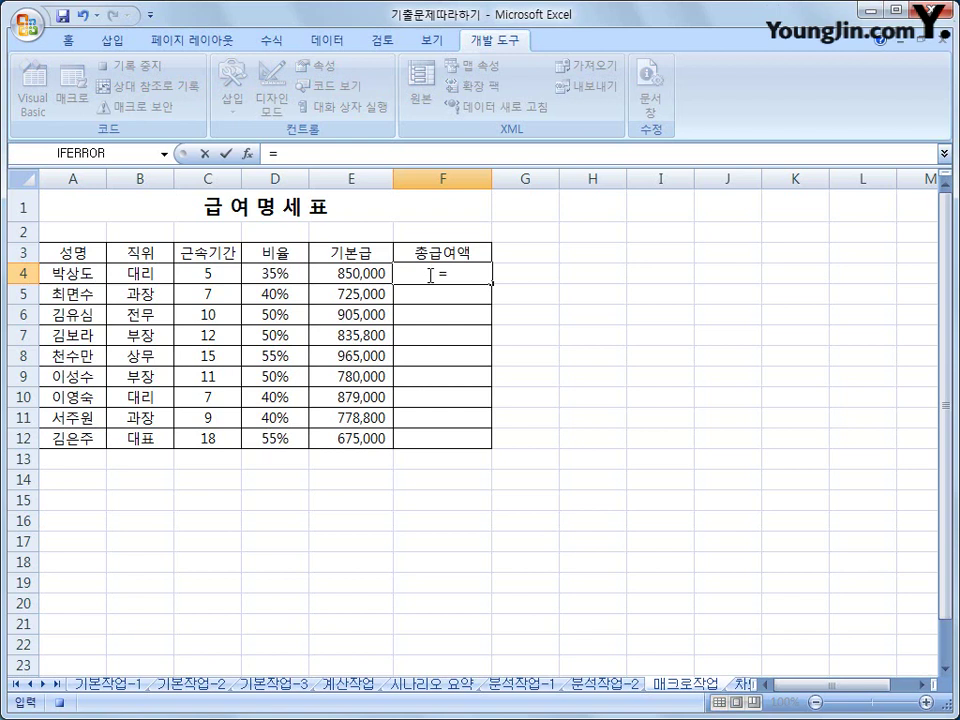
{"action": "left_click", "coordinate": [360, 275]}
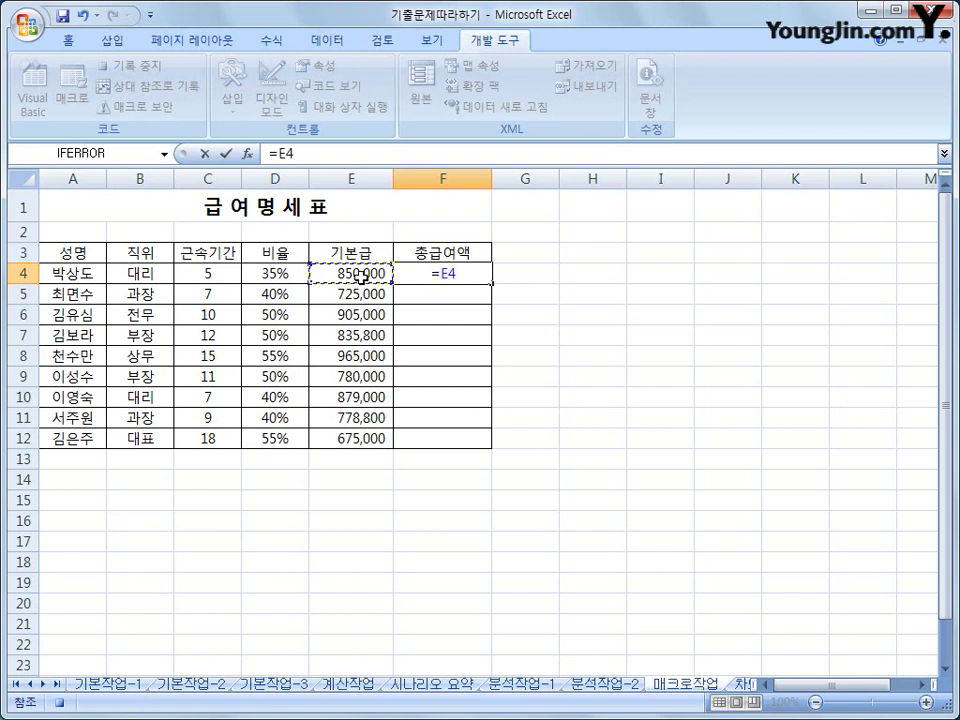
{"action": "type", "text": "*"}
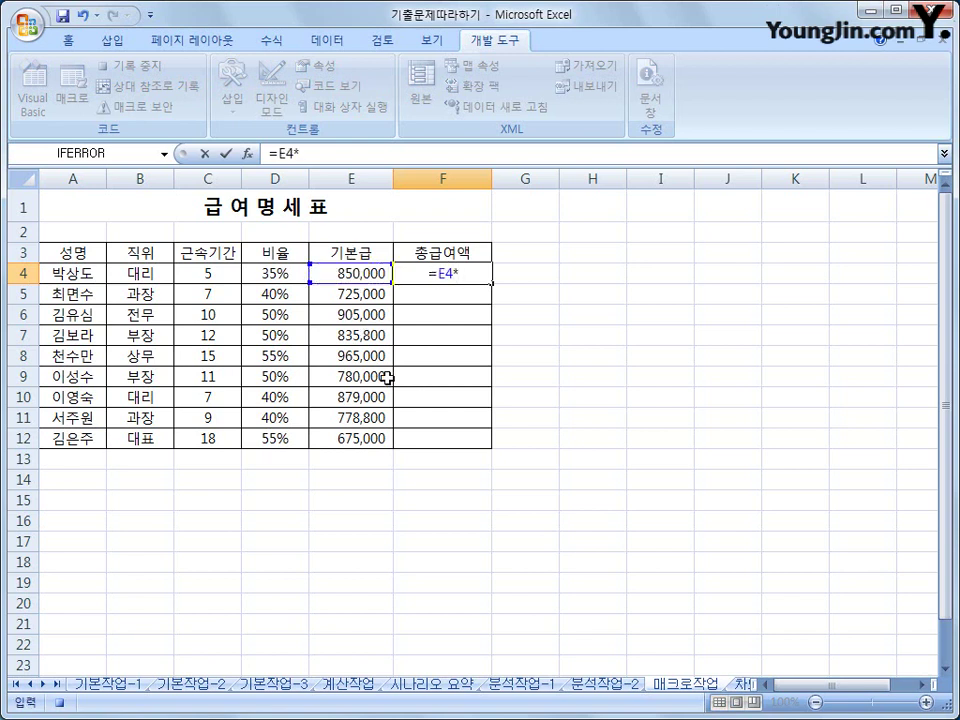
{"action": "left_click", "coordinate": [283, 278]}
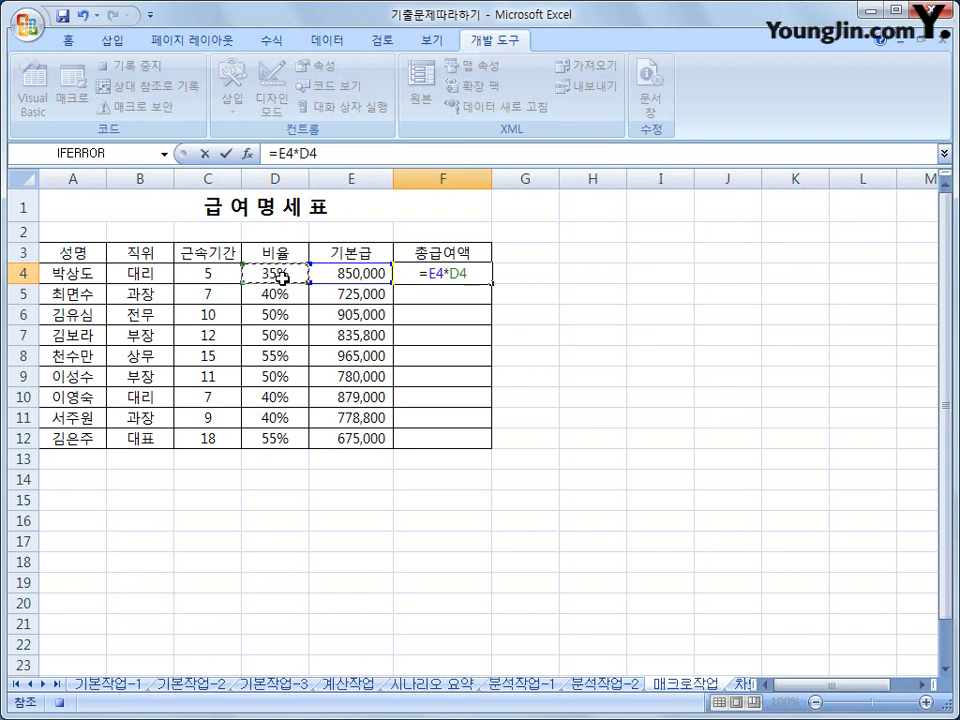
{"action": "type", "text": "+"}
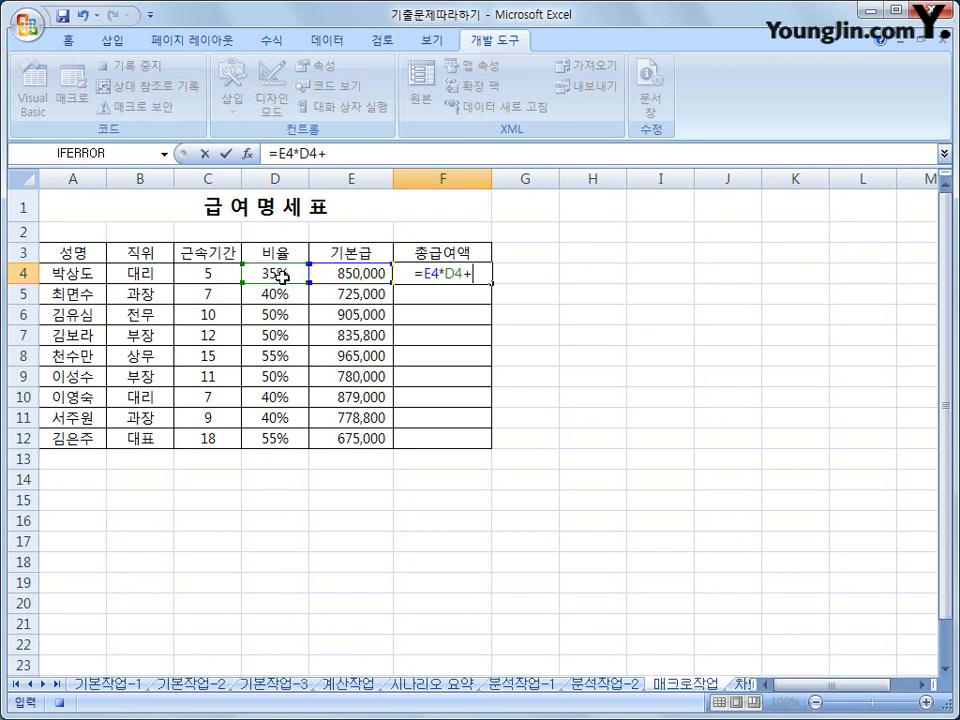
{"action": "left_click", "coordinate": [343, 271]}
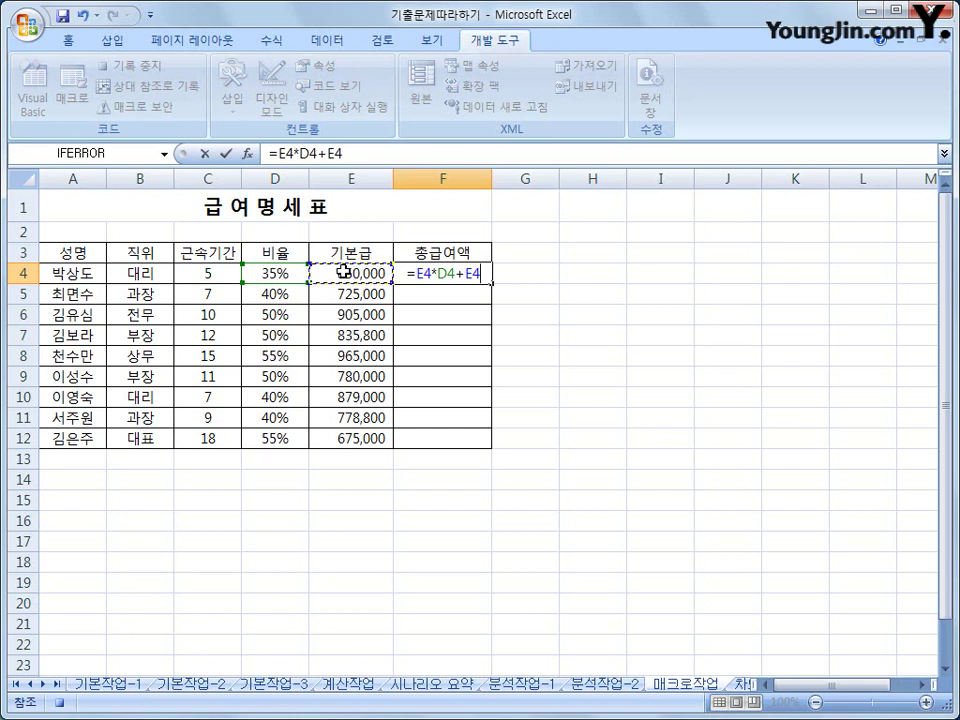
{"action": "key", "text": "Return"}
- Fill the F4 formula down through F12 and stop recording the macro
{"action": "left_click", "coordinate": [403, 272]}
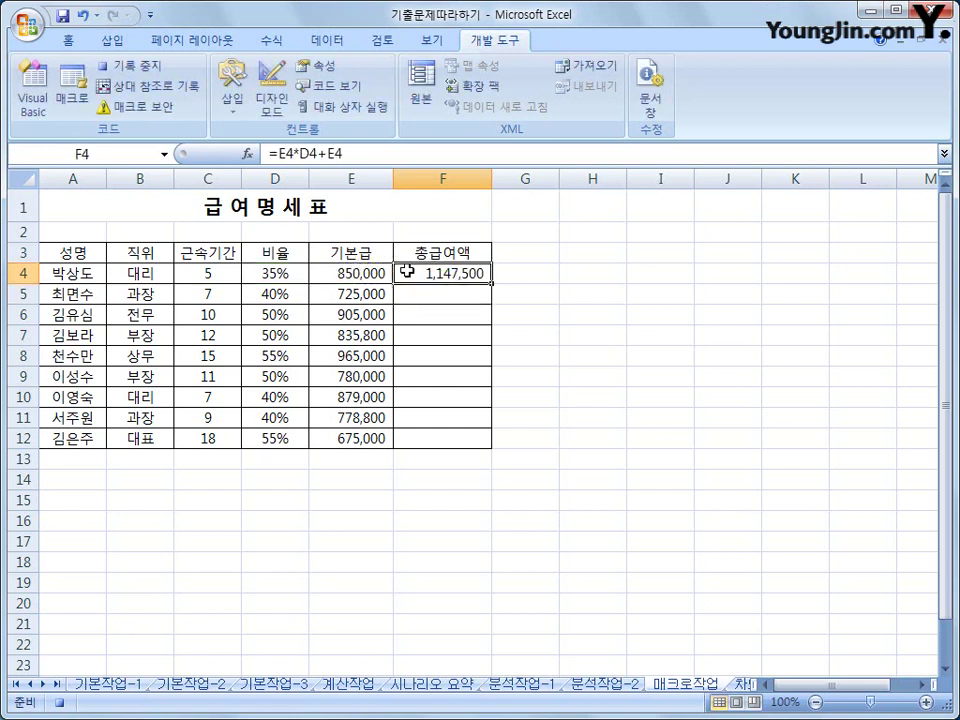
{"action": "left_click_drag", "start_coordinate": [493, 284], "coordinate": [467, 437]}
{"action": "left_click", "coordinate": [467, 437]}
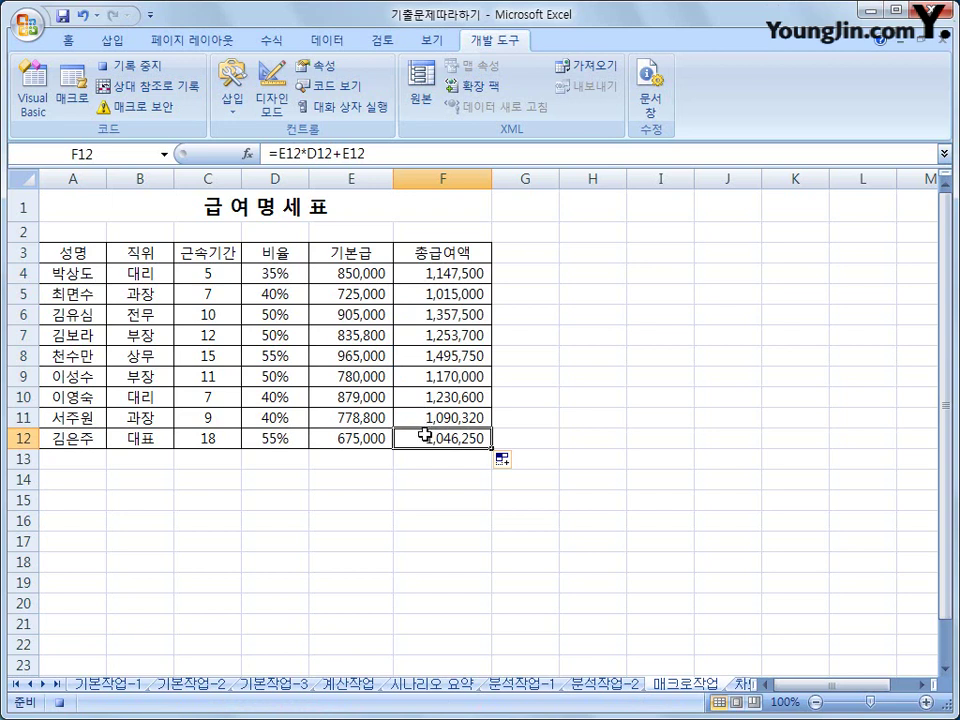
{"action": "left_click", "coordinate": [146, 76]}
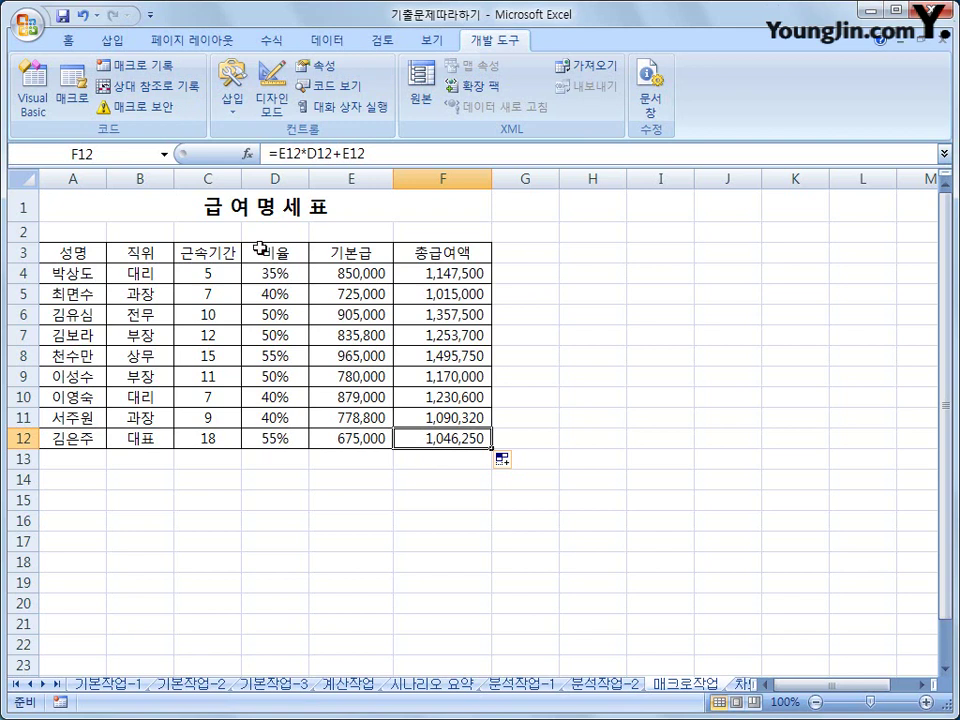
- Draw a cross shape over cells H3:I5, about 1.75 cm high and 3.81 cm wide, and label it 총급여액
{"action": "left_click", "coordinate": [126, 44]}
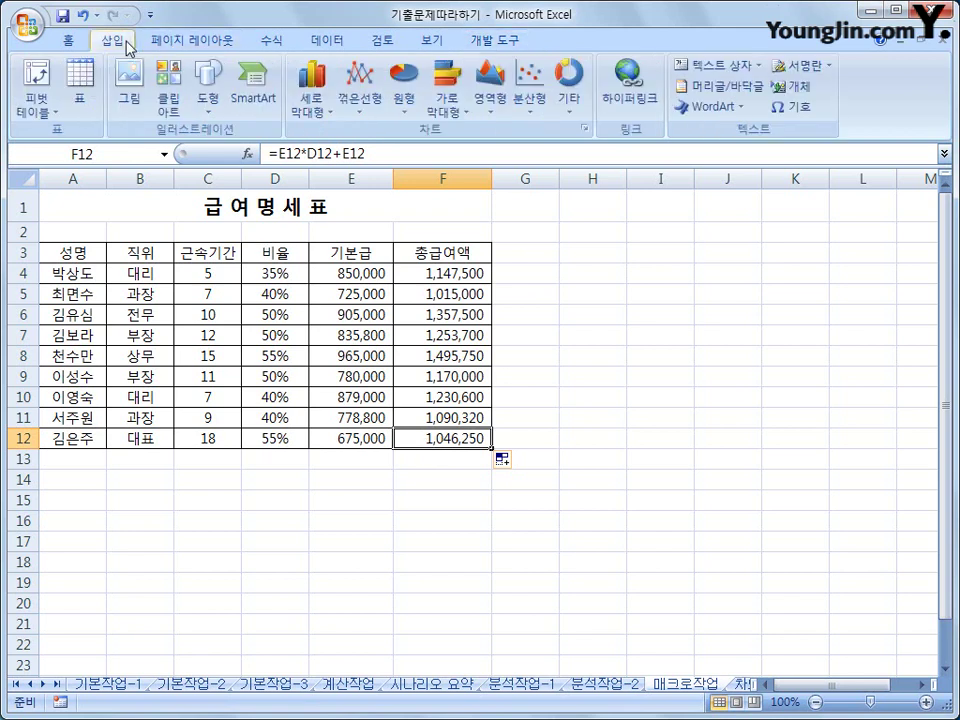
{"action": "left_click", "coordinate": [210, 112]}
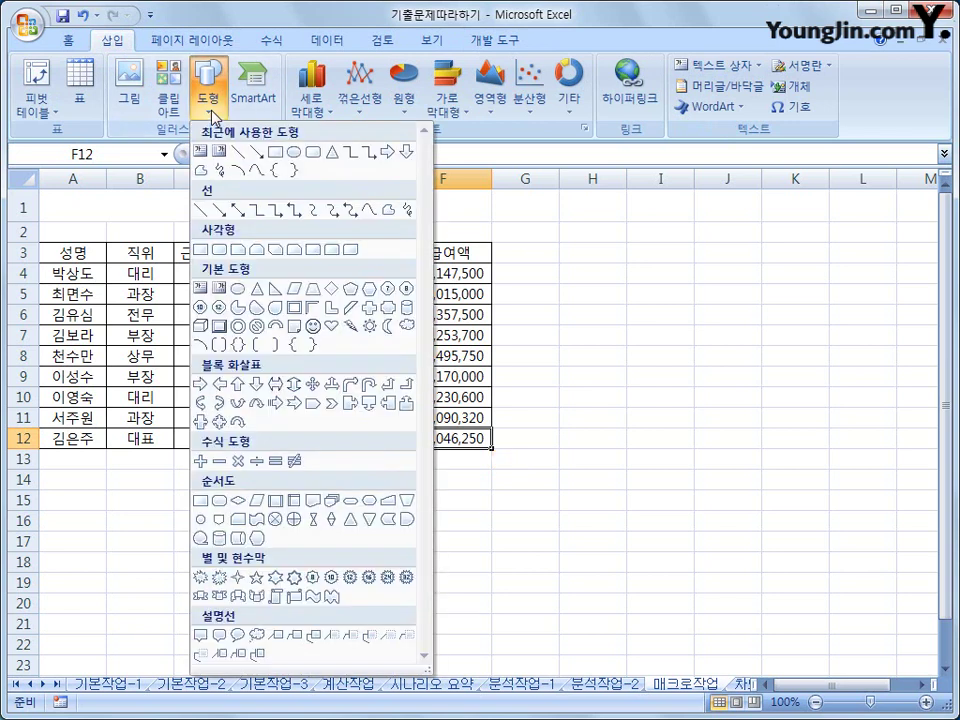
{"action": "left_click", "coordinate": [369, 309]}
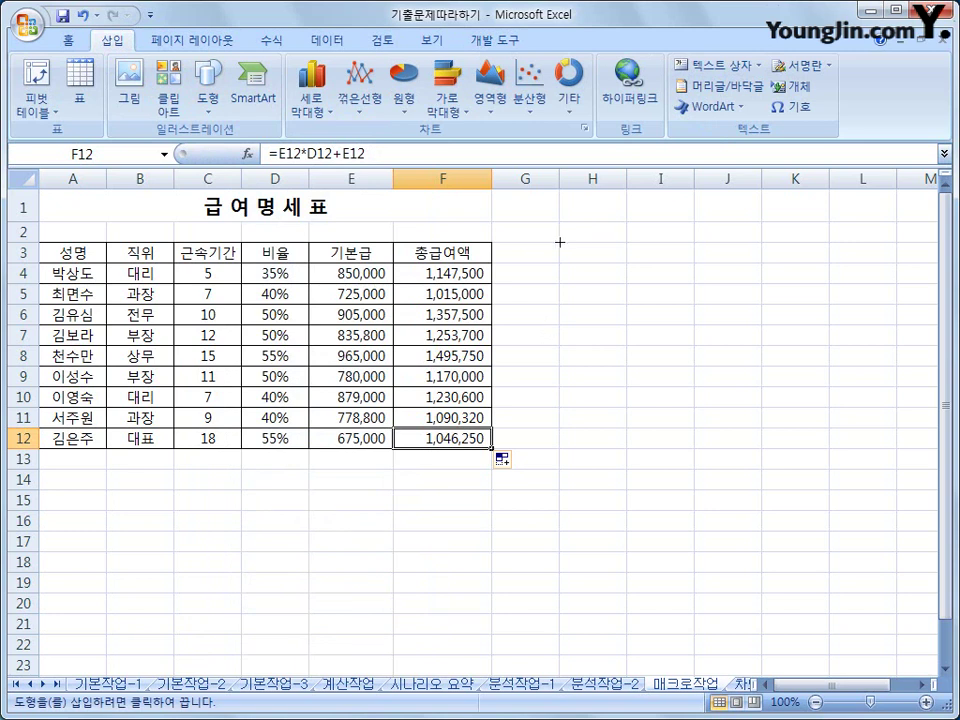
{"action": "mouse_move", "coordinate": [558, 242]}
{"action": "left_mouse_down"}
{"action": "mouse_move", "coordinate": [609, 259]}
{"action": "mouse_move", "coordinate": [604, 299]}
{"action": "mouse_move", "coordinate": [677, 274]}
{"action": "left_mouse_up"}
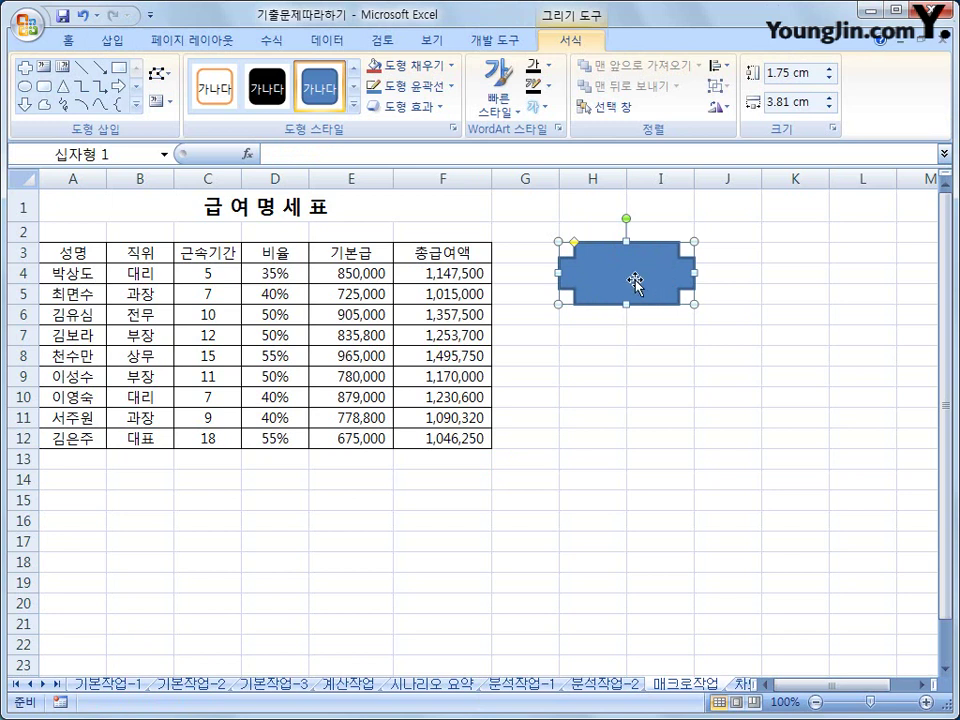
{"action": "type", "text": "총그여애"}
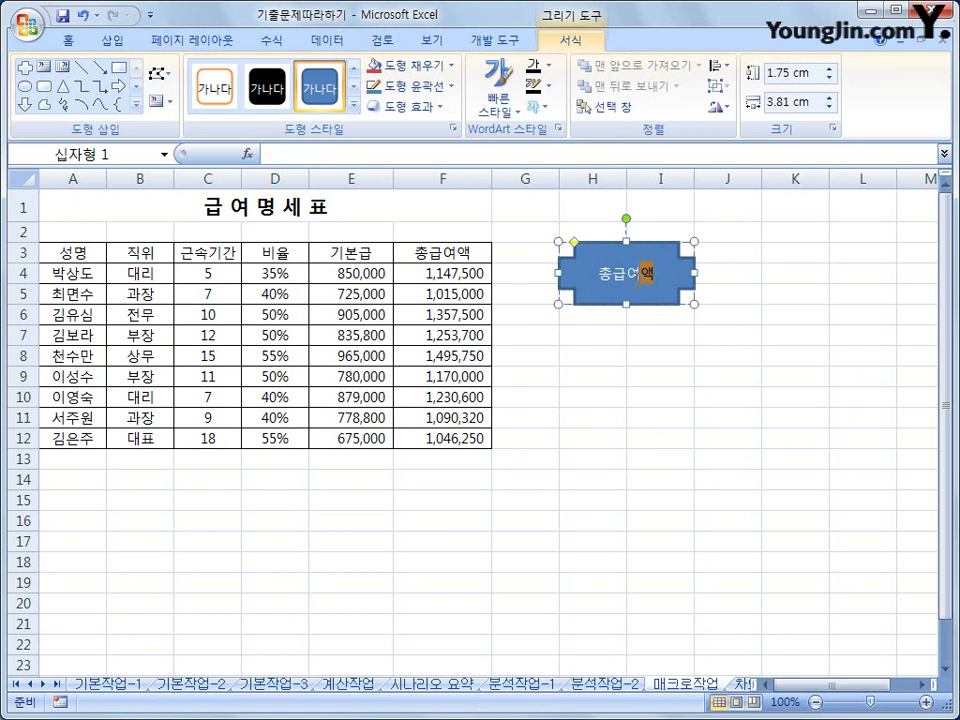
- Assign the 총급여액 macro to the cross shape and deselect the shape
{"action": "right_click", "coordinate": [659, 250]}
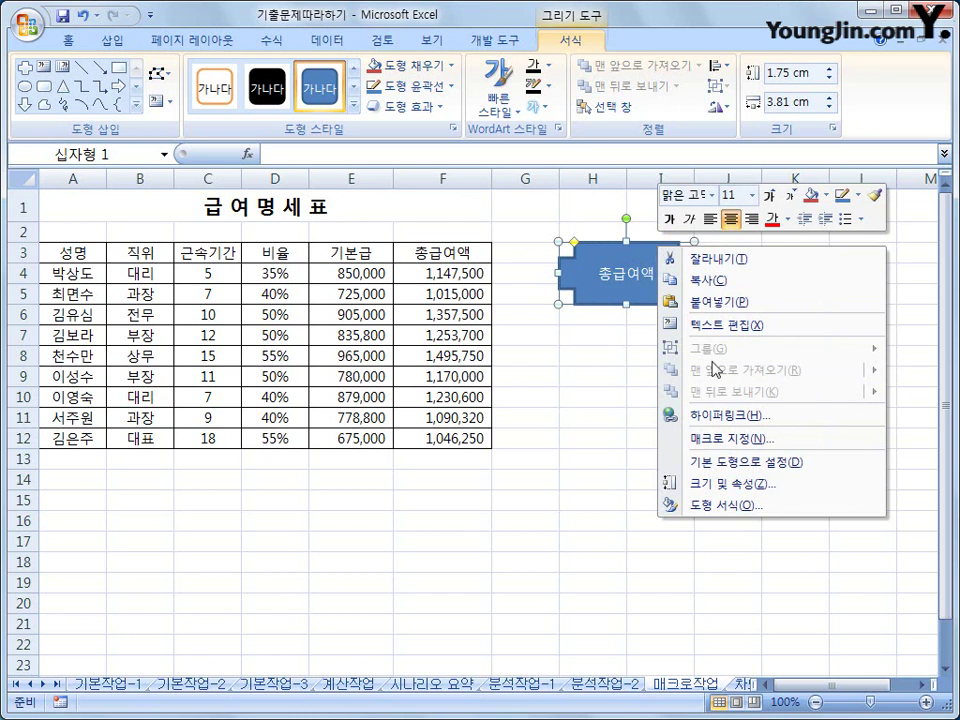
{"action": "left_click", "coordinate": [725, 440]}
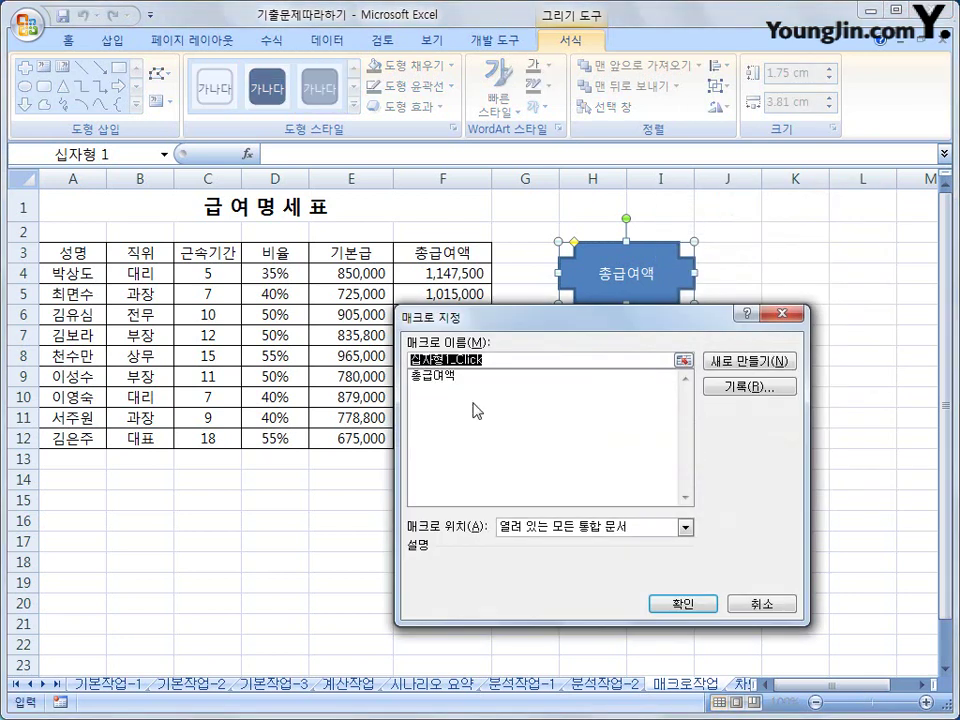
{"action": "left_click", "coordinate": [443, 378]}
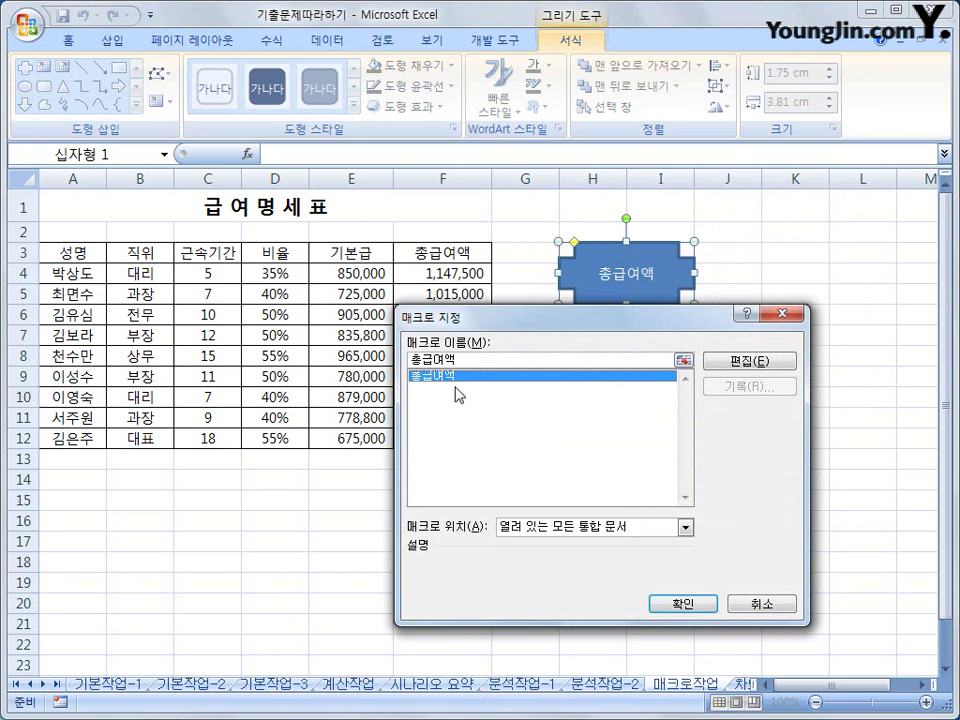
{"action": "left_click", "coordinate": [679, 601]}
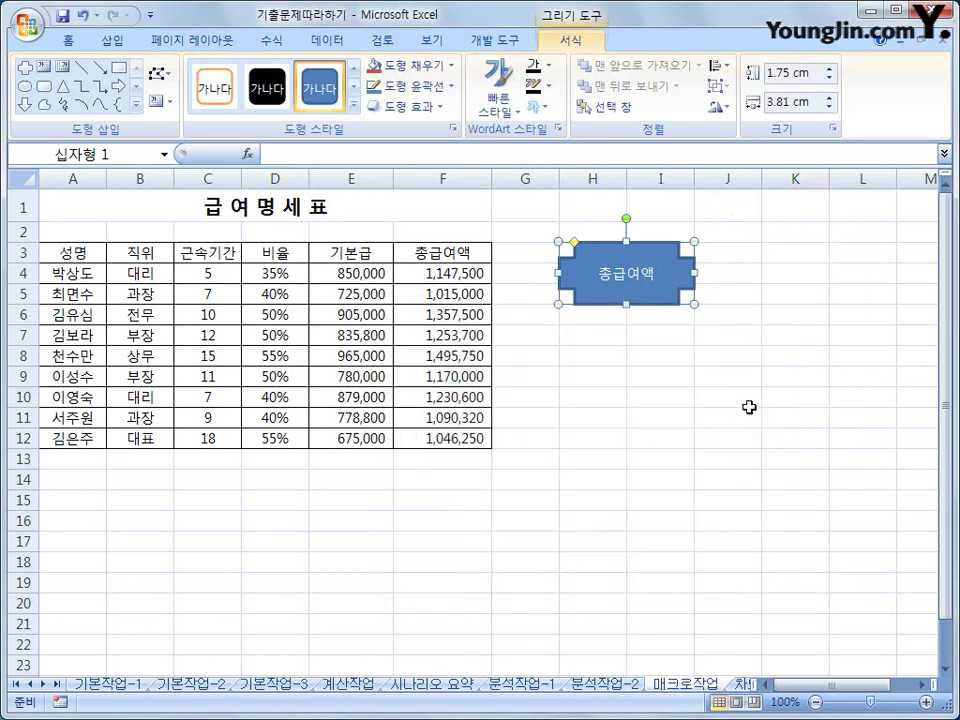
{"action": "left_click", "coordinate": [749, 405]}
- Clear the total pay values in F4:F12 and run the 총급여액 macro from the cross shape to refill them
{"action": "left_click_drag", "start_coordinate": [402, 272], "coordinate": [431, 432]}
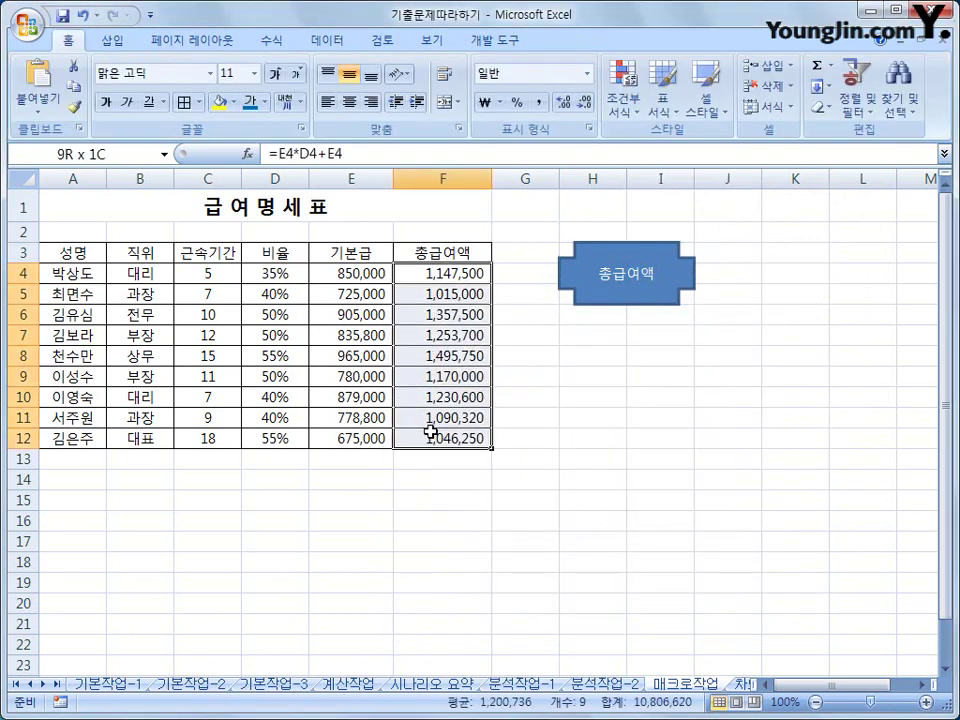
{"action": "key", "text": "Delete"}
{"action": "left_click", "coordinate": [769, 497]}
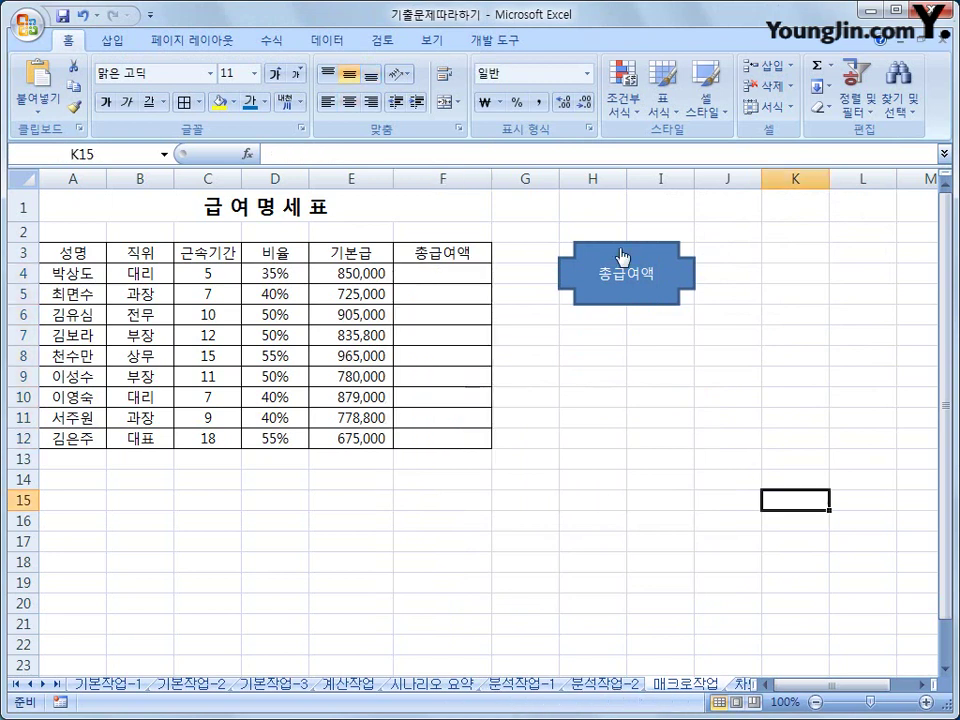
{"action": "left_click", "coordinate": [627, 281]}
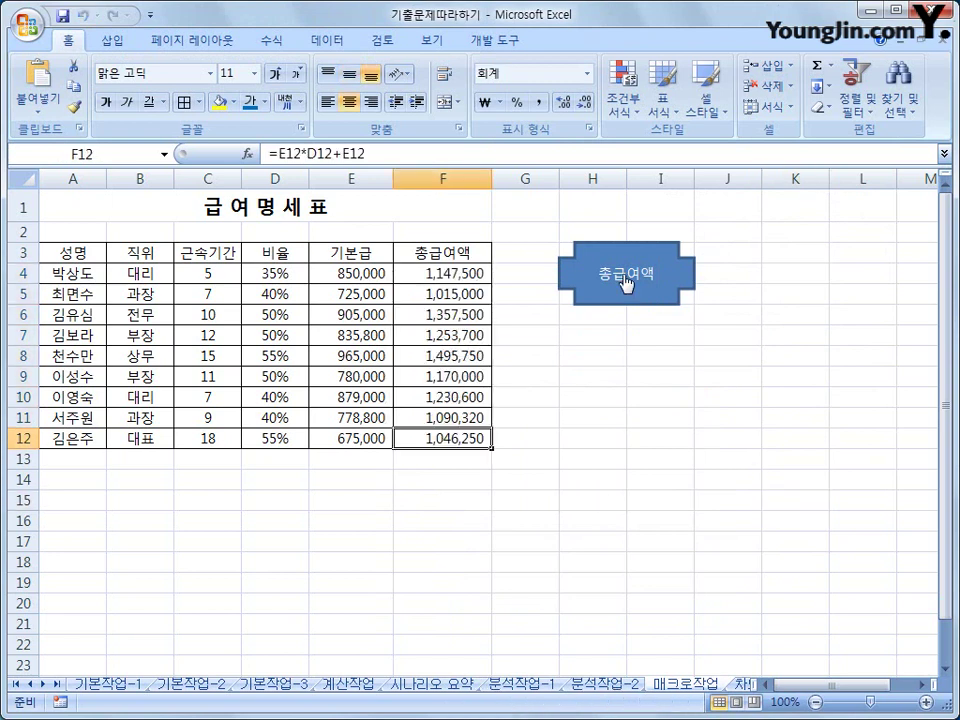
{"action": "left_click", "coordinate": [718, 455]}
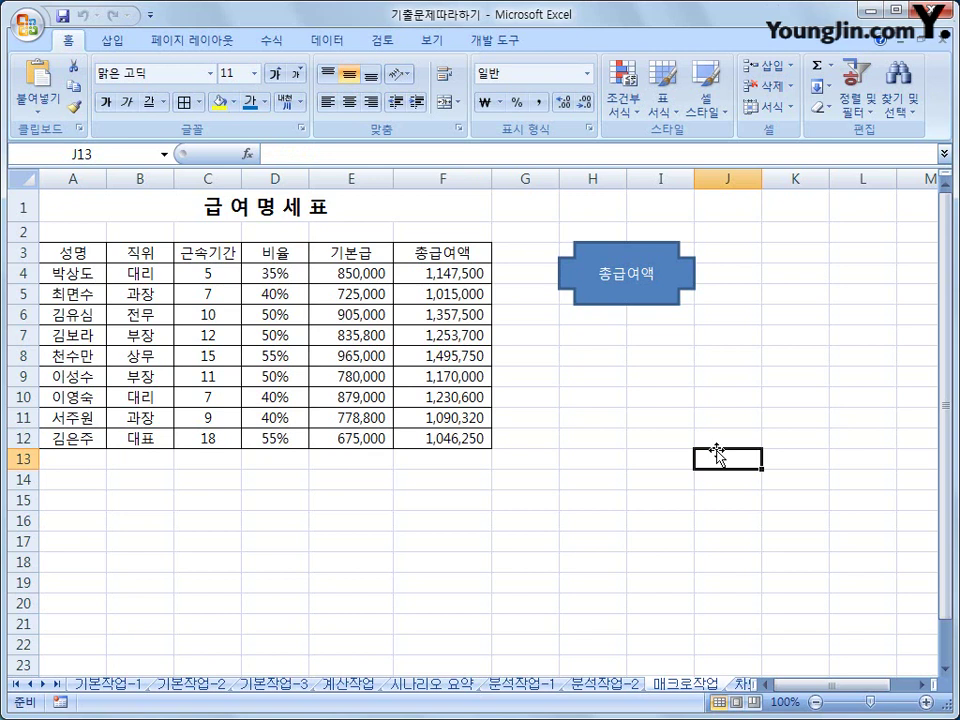
- Start recording a new macro named 서식, stored in the current workbook
{"action": "left_click", "coordinate": [500, 45]}
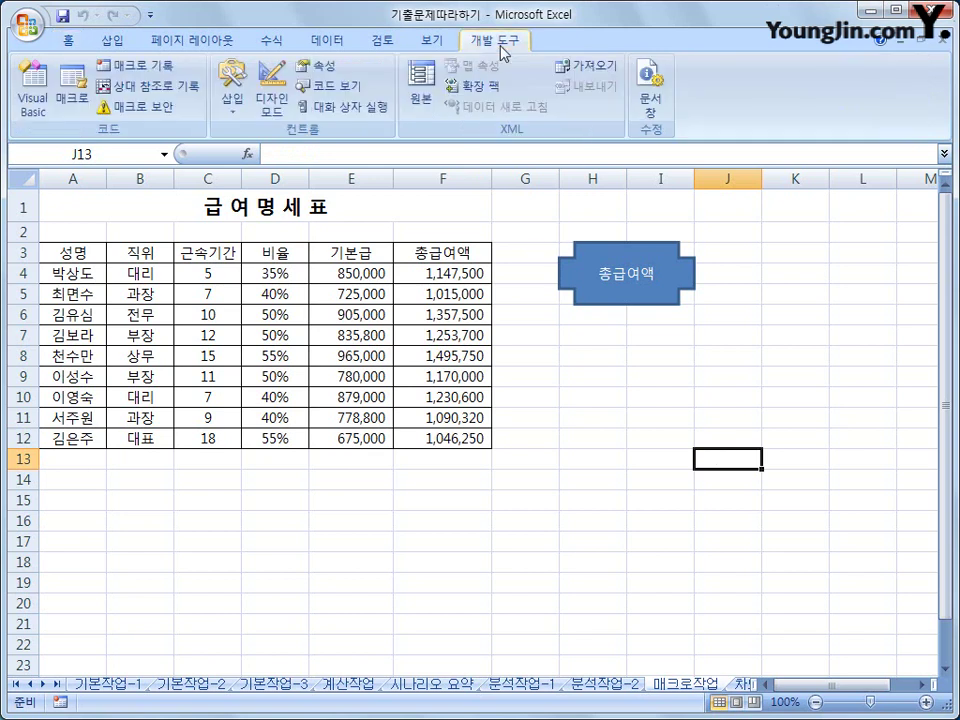
{"action": "left_click", "coordinate": [150, 65]}
{"action": "left_click_drag", "start_coordinate": [507, 357], "coordinate": [453, 317]}
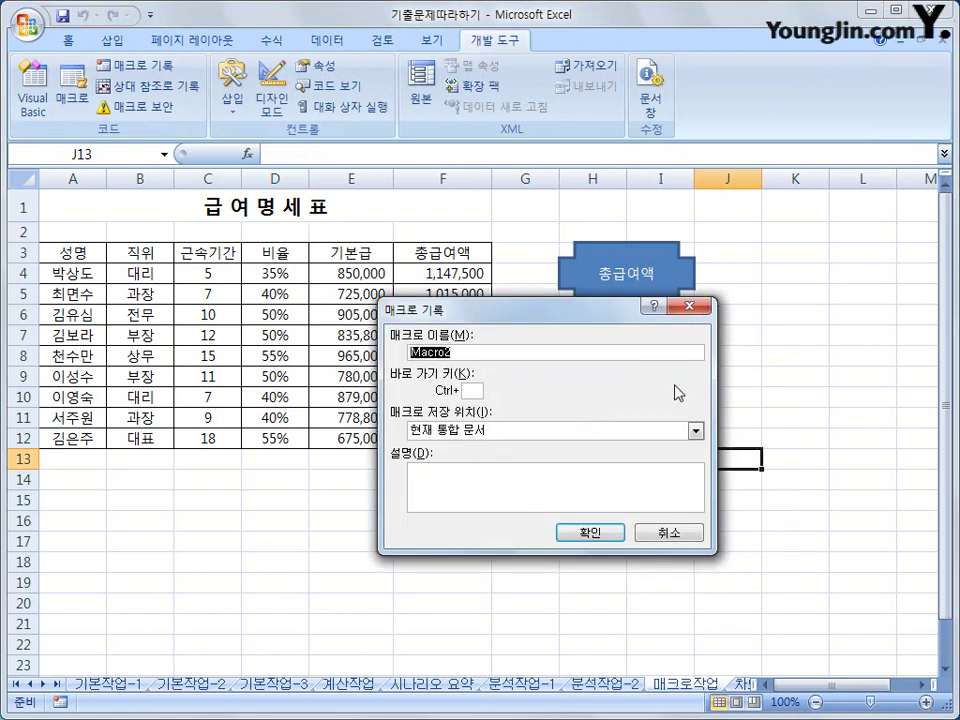
{"action": "type", "text": "서식"}
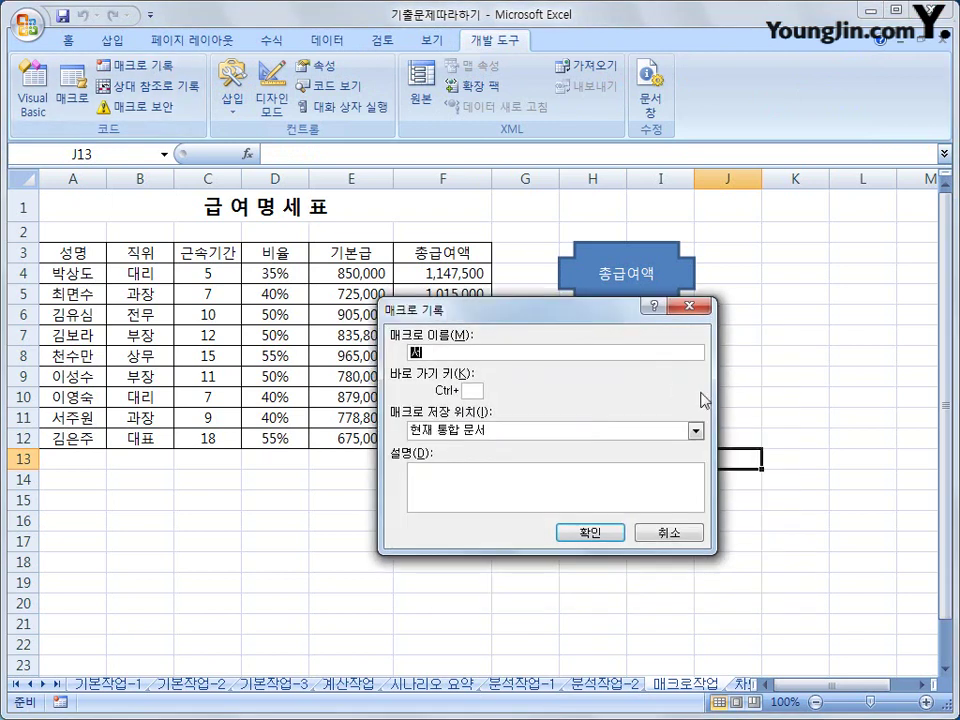
{"action": "left_click", "coordinate": [611, 533]}
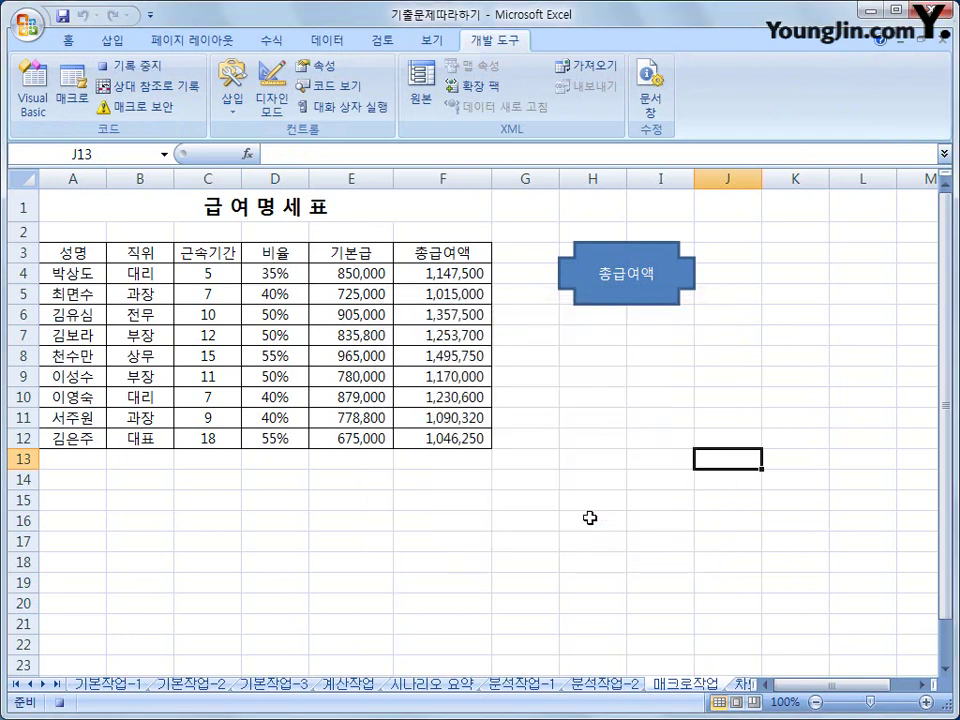
- Give the header cells A3:F3 the standard blue font color and a yellow fill
{"action": "left_click_drag", "start_coordinate": [66, 252], "coordinate": [394, 252]}
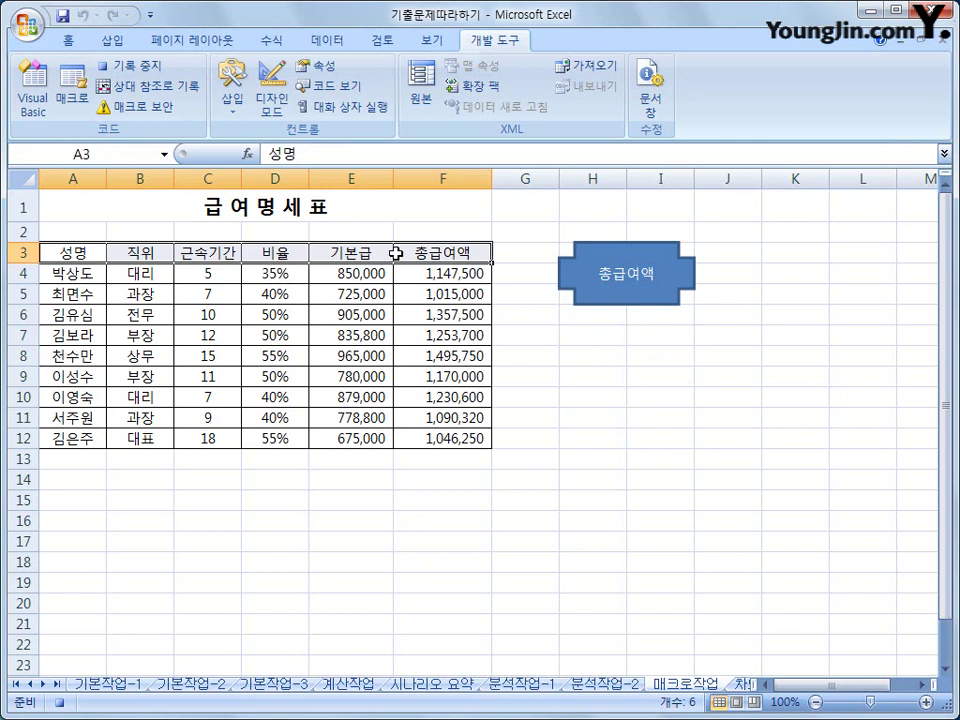
{"action": "left_click", "coordinate": [70, 41]}
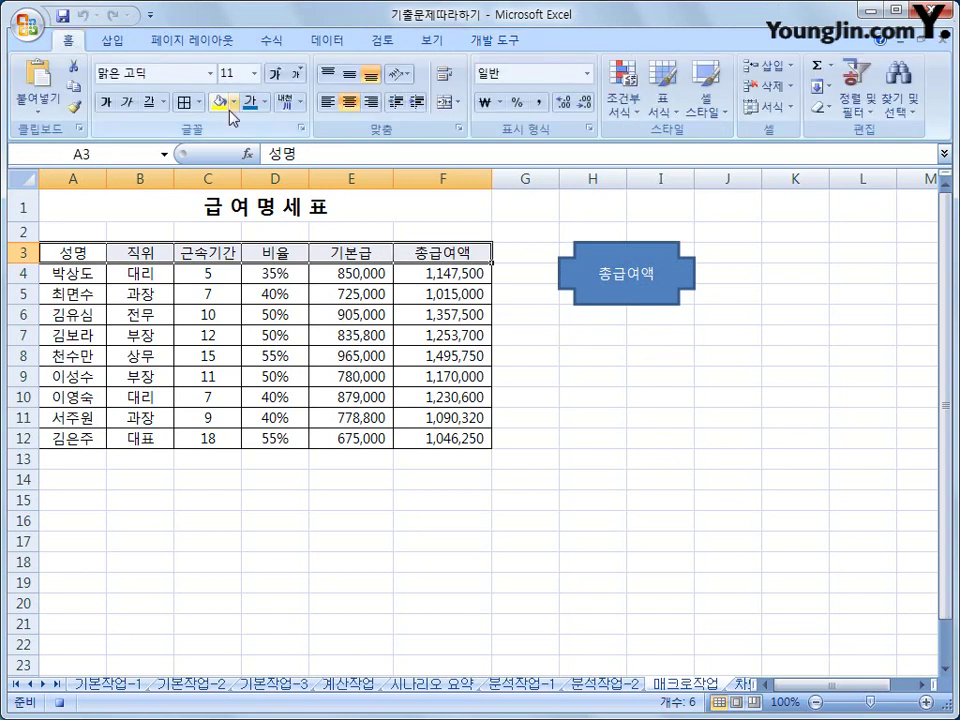
{"action": "left_click", "coordinate": [264, 101]}
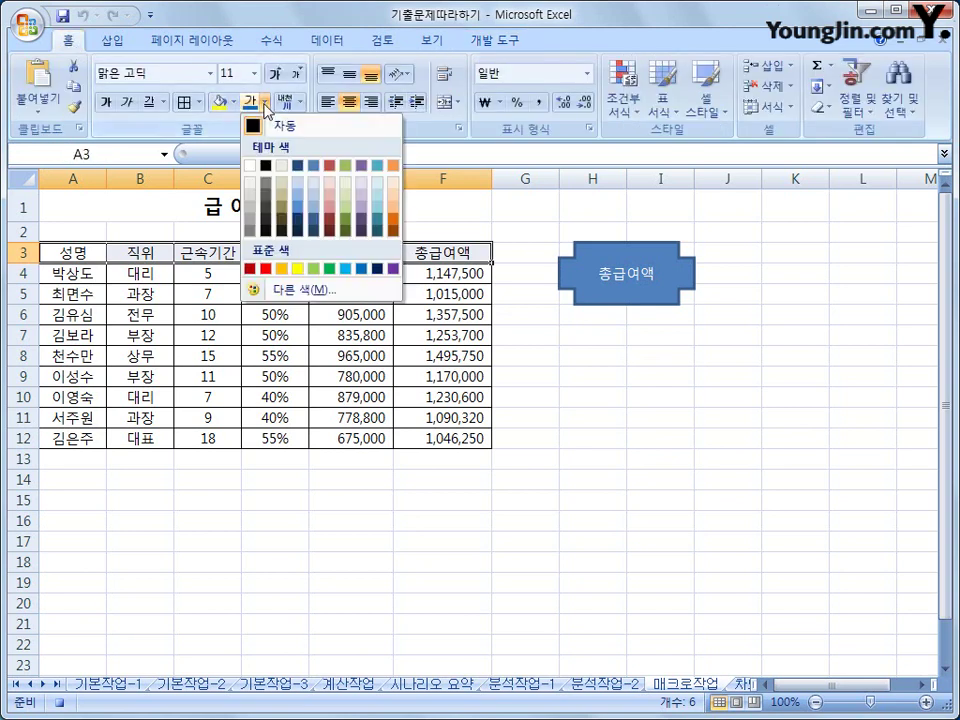
{"action": "left_click", "coordinate": [361, 270]}
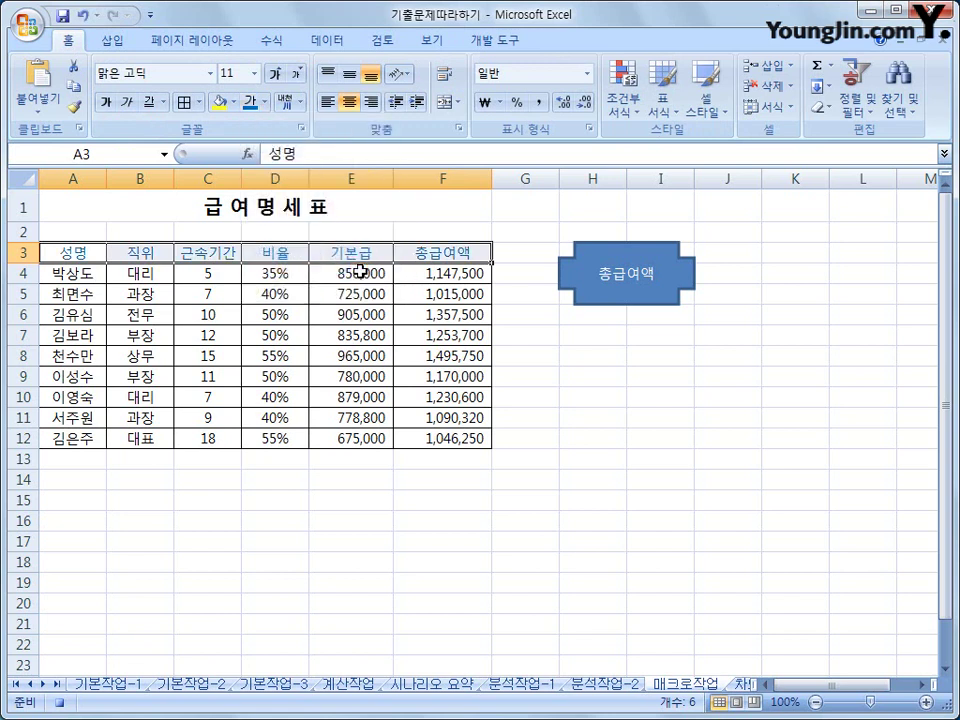
{"action": "left_click", "coordinate": [235, 102]}
{"action": "left_click", "coordinate": [265, 246]}
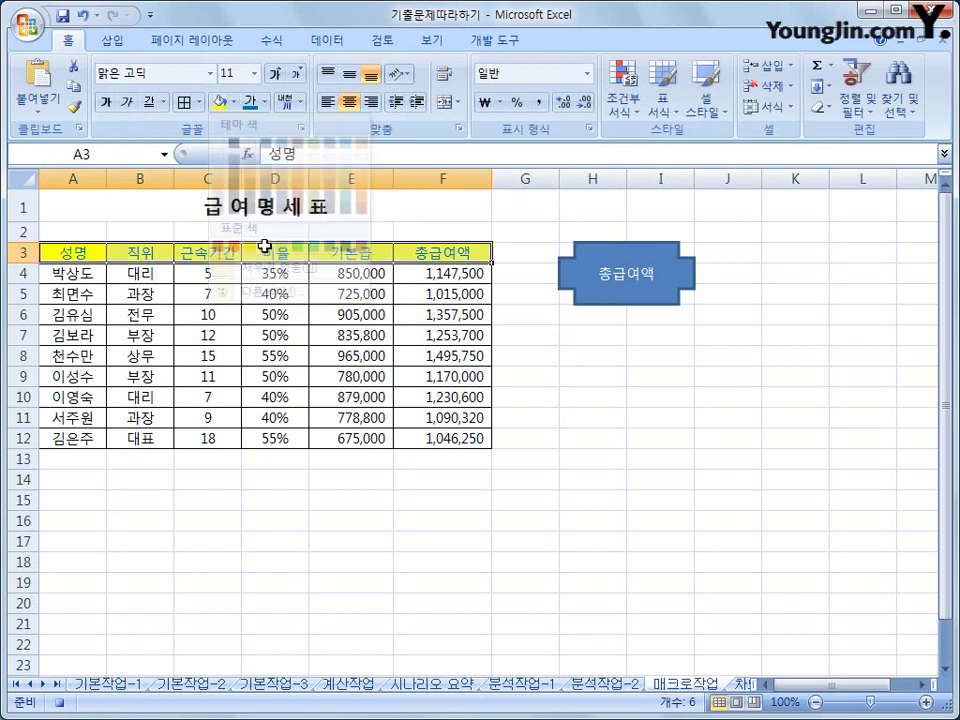
- Deselect the header range and stop recording the 서식 macro
{"action": "left_click", "coordinate": [418, 252]}
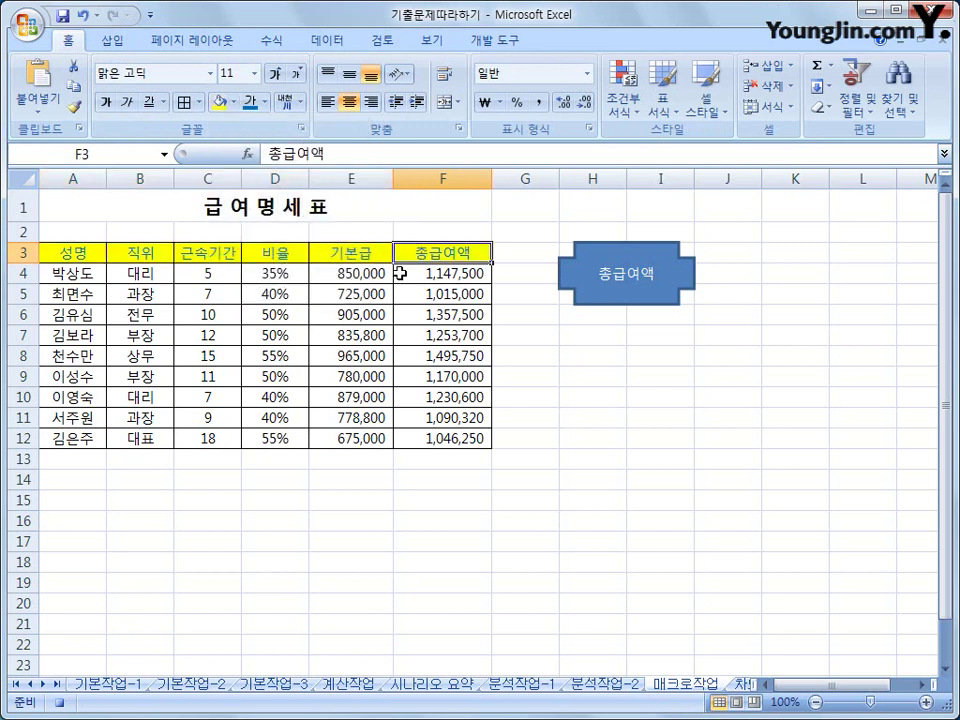
{"action": "left_click", "coordinate": [498, 45]}
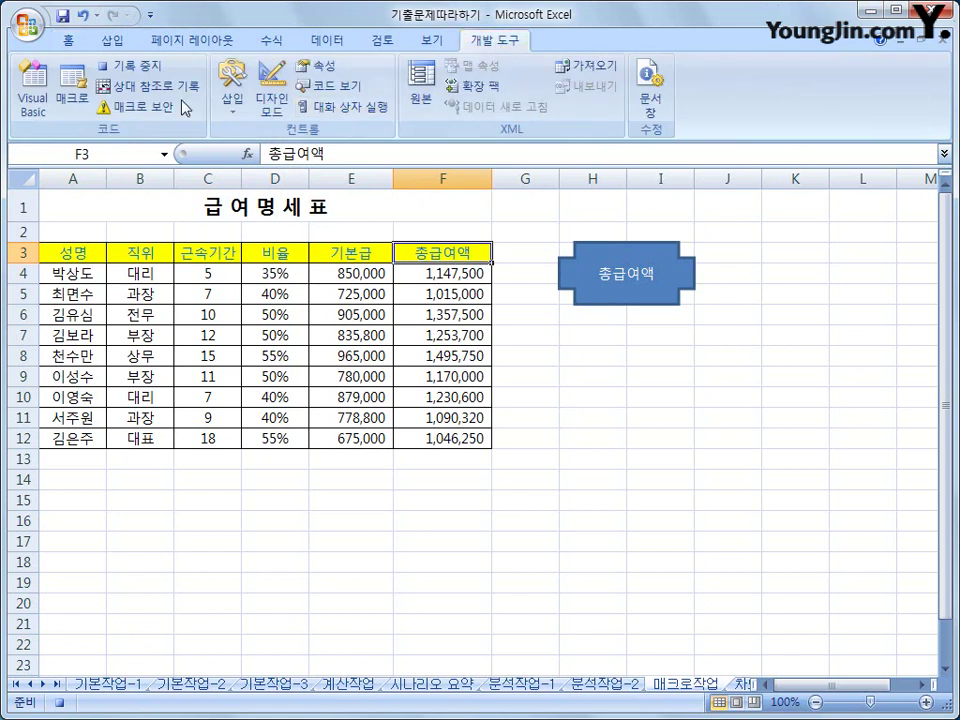
{"action": "left_click", "coordinate": [132, 66]}
{"action": "left_click", "coordinate": [134, 67]}
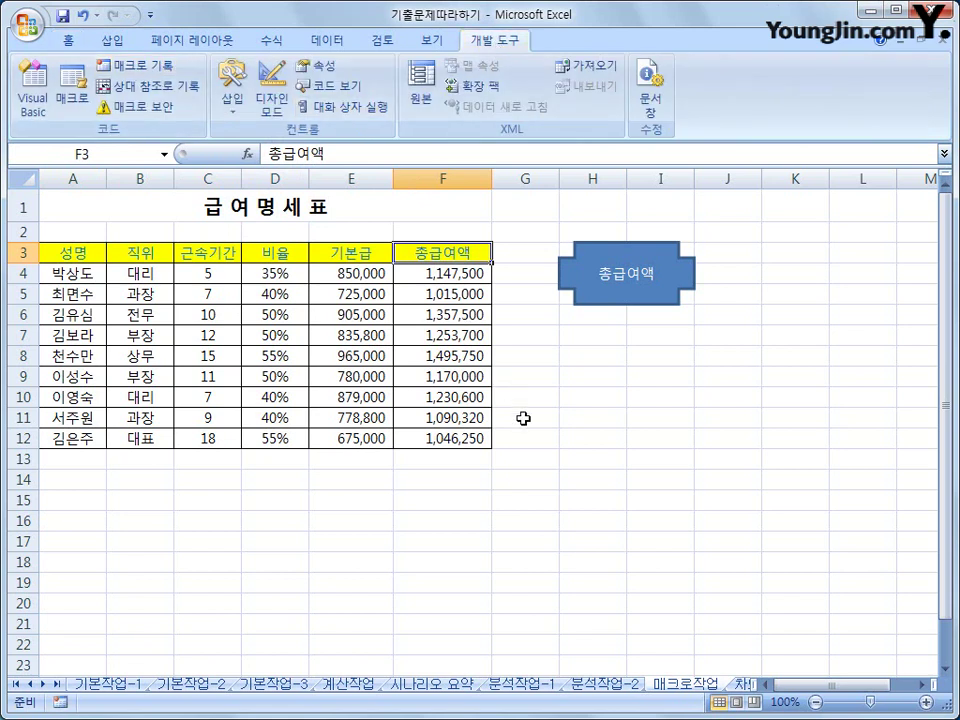
{"action": "left_click", "coordinate": [634, 530]}
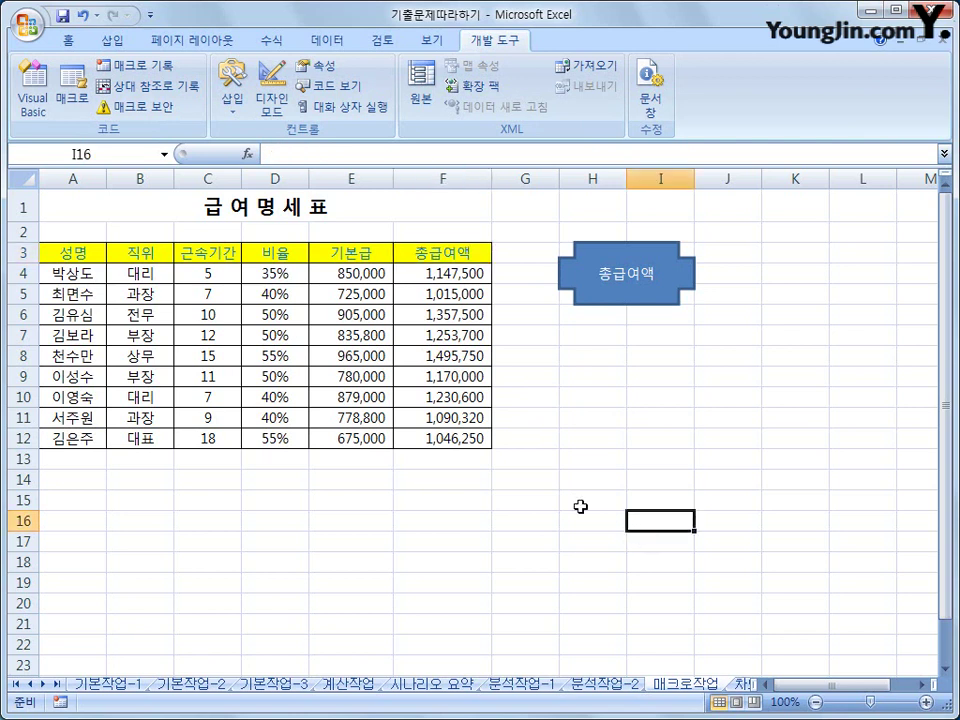
- Draw a rounded rectangle over cells H7:I9, about 1.75 cm high and 3.81 cm wide, and label it 서식
{"action": "left_click", "coordinate": [115, 42]}
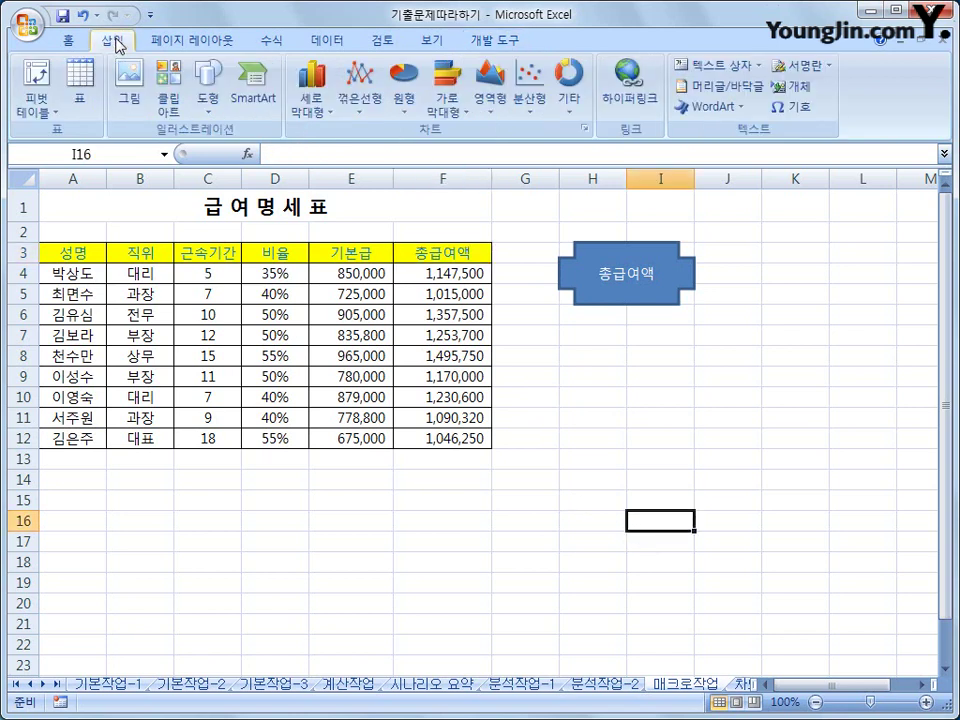
{"action": "left_click", "coordinate": [213, 108]}
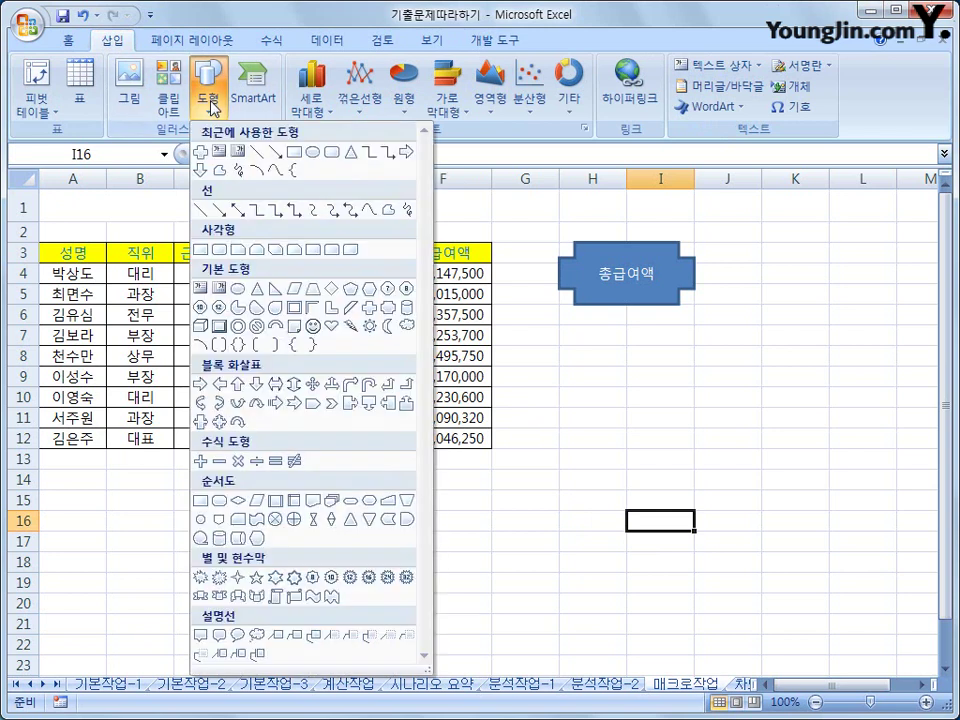
{"action": "left_click", "coordinate": [219, 251]}
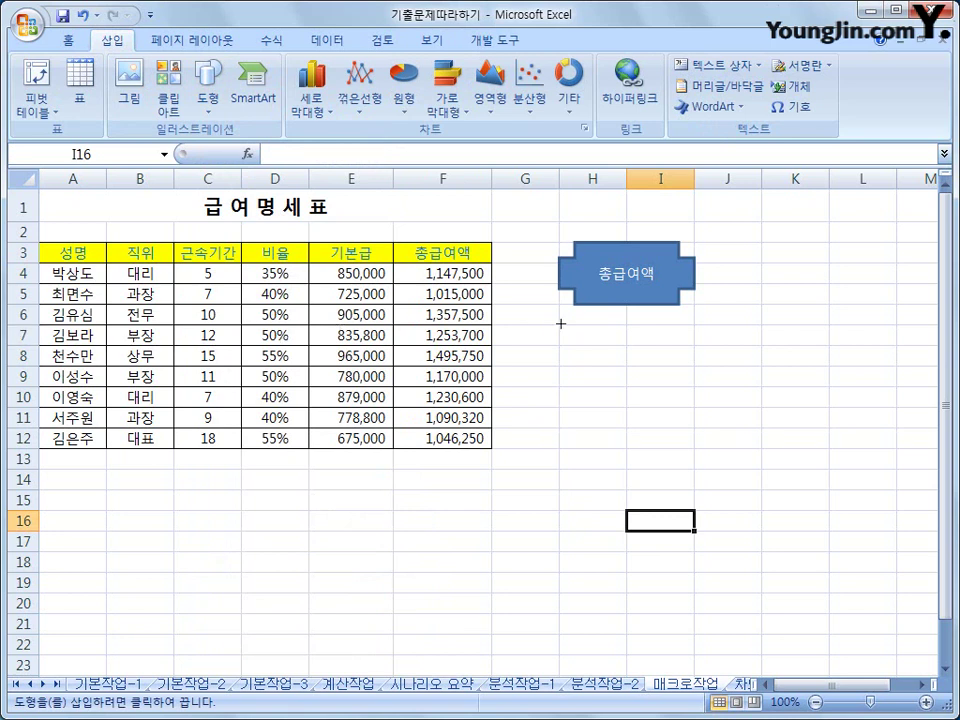
{"action": "mouse_move", "coordinate": [558, 324]}
{"action": "left_mouse_down"}
{"action": "mouse_move", "coordinate": [619, 337]}
{"action": "mouse_move", "coordinate": [665, 367]}
{"action": "mouse_move", "coordinate": [666, 382]}
{"action": "left_mouse_up"}
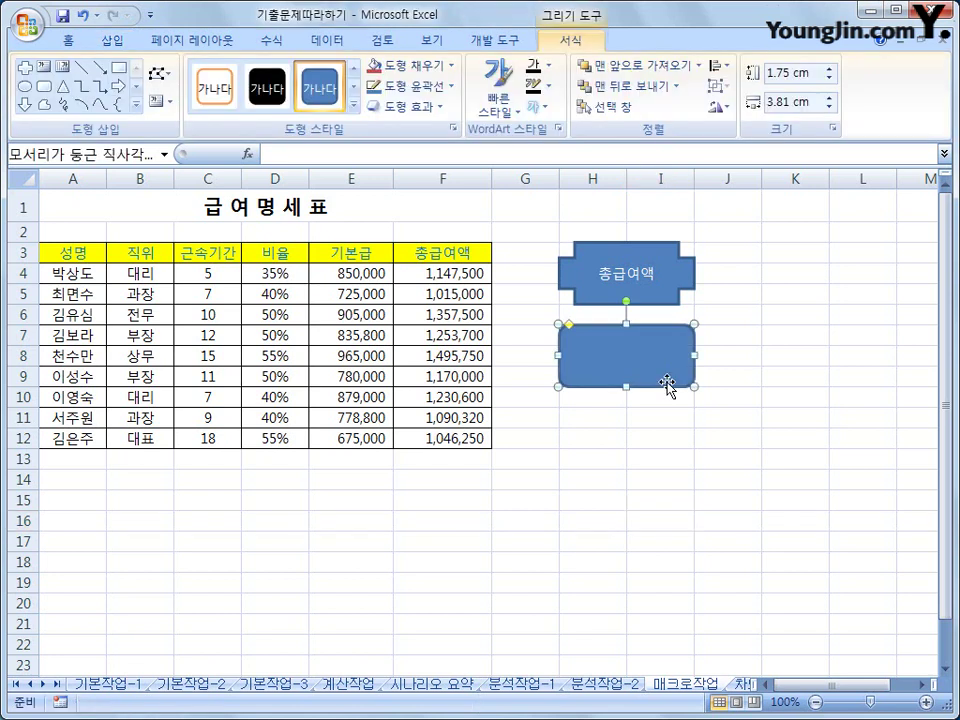
{"action": "type", "text": "서식"}
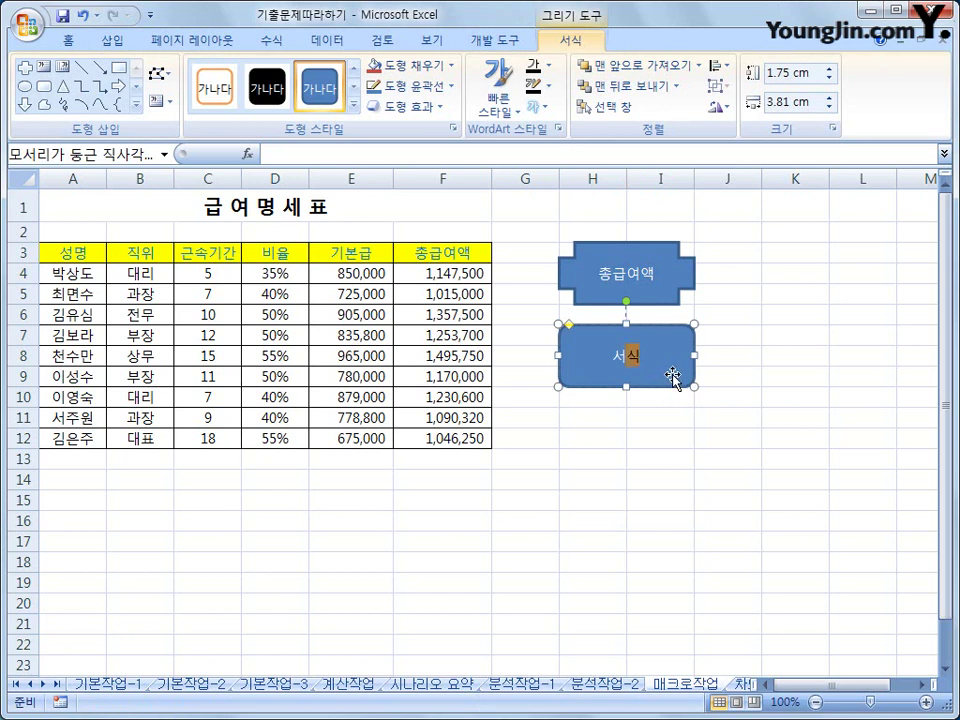
- Assign the 서식 macro to the rounded rectangle and deselect the shape
{"action": "left_click", "coordinate": [675, 335]}
{"action": "right_click", "coordinate": [675, 340]}
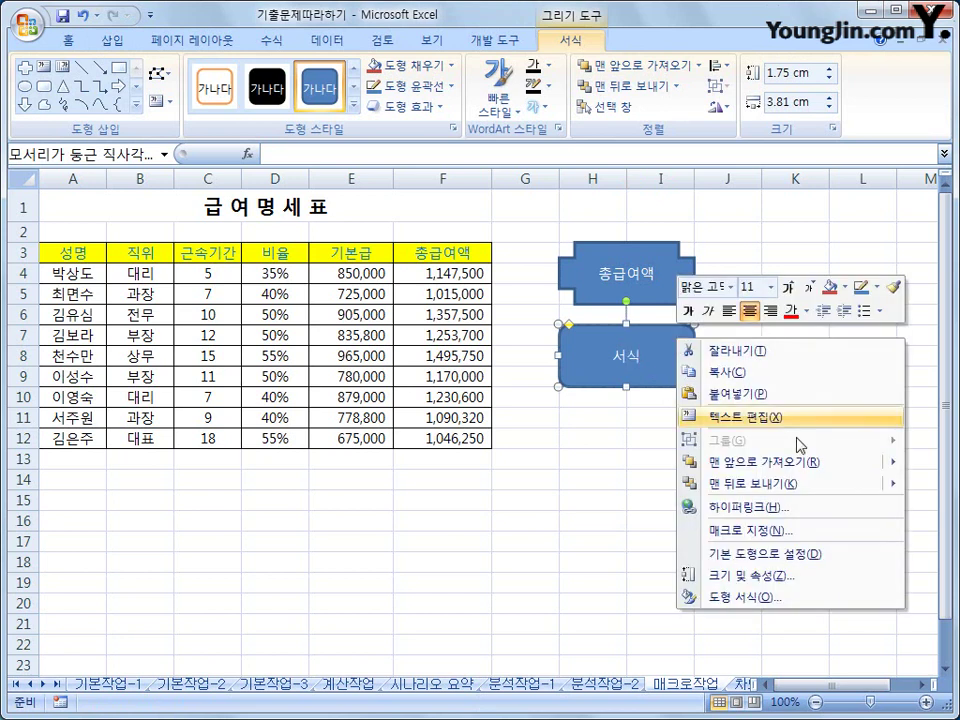
{"action": "left_click", "coordinate": [789, 534]}
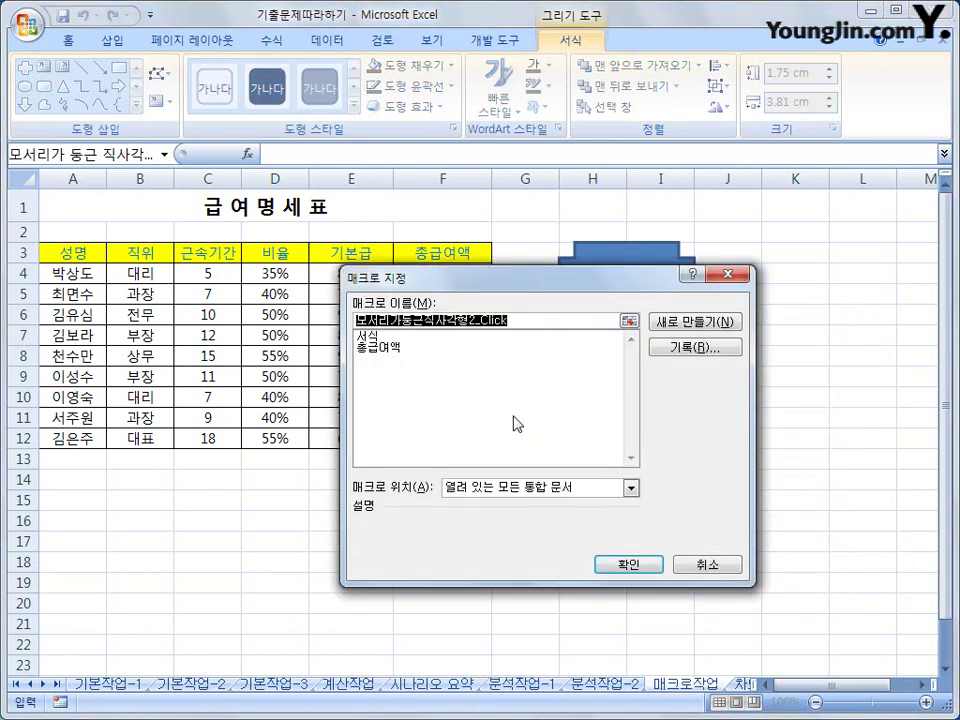
{"action": "left_click", "coordinate": [402, 337]}
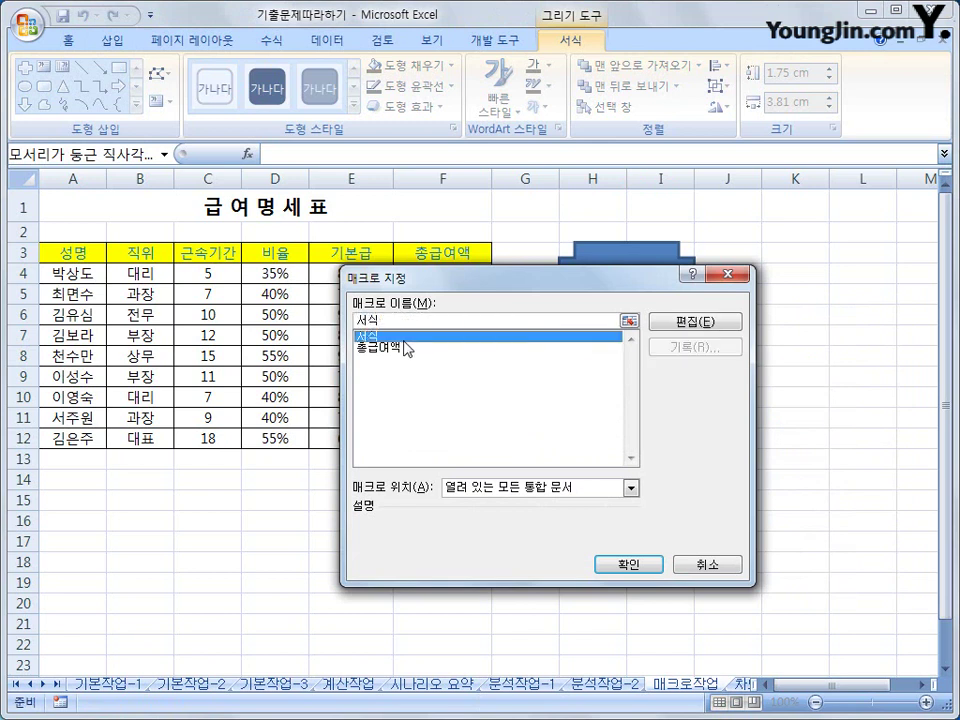
{"action": "left_click", "coordinate": [630, 566]}
{"action": "left_click", "coordinate": [742, 465]}
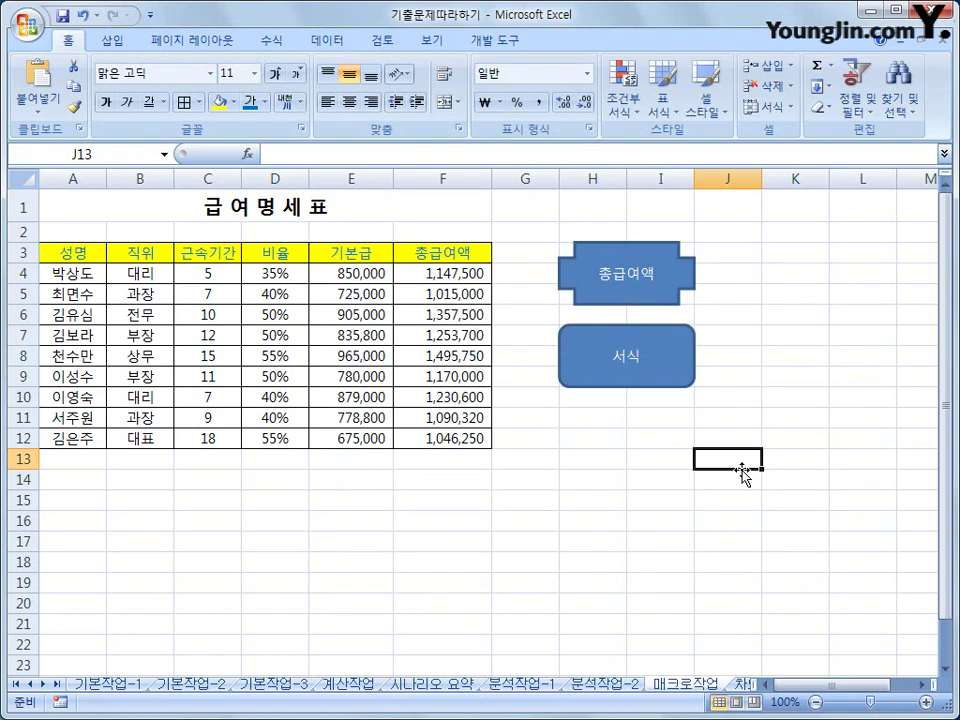
- On the 차트작업 sheet, delete the 지원인원 data series from the chart
{"action": "left_click", "coordinate": [742, 686]}
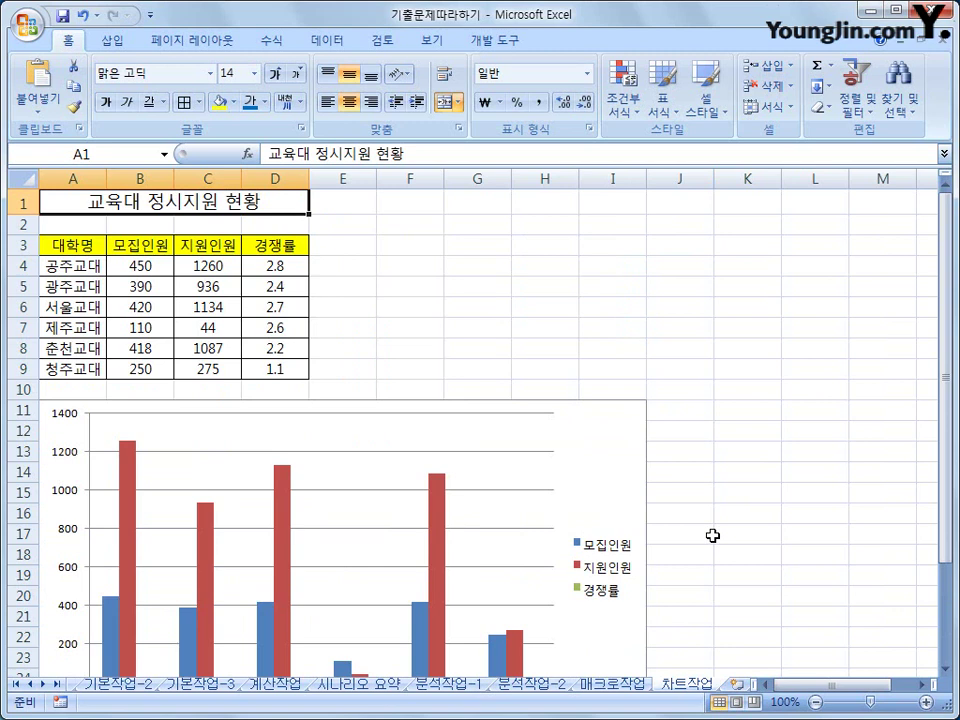
{"action": "scroll", "coordinate": [712, 536], "scroll_direction": "down", "scroll_amount": 1}
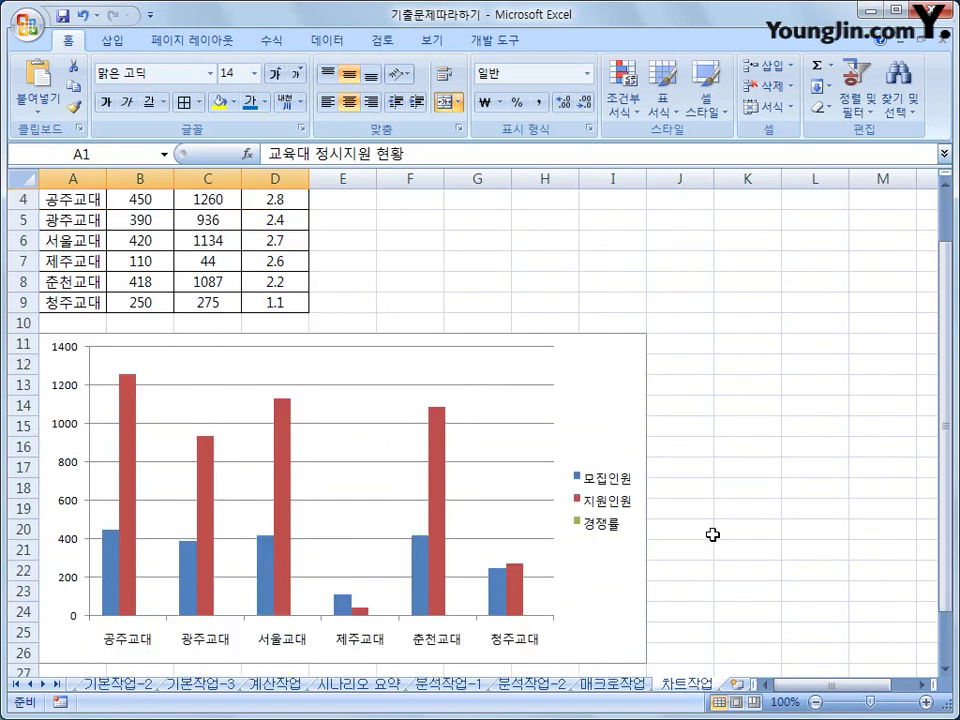
{"action": "scroll", "coordinate": [712, 535], "scroll_direction": "up", "scroll_amount": 1}
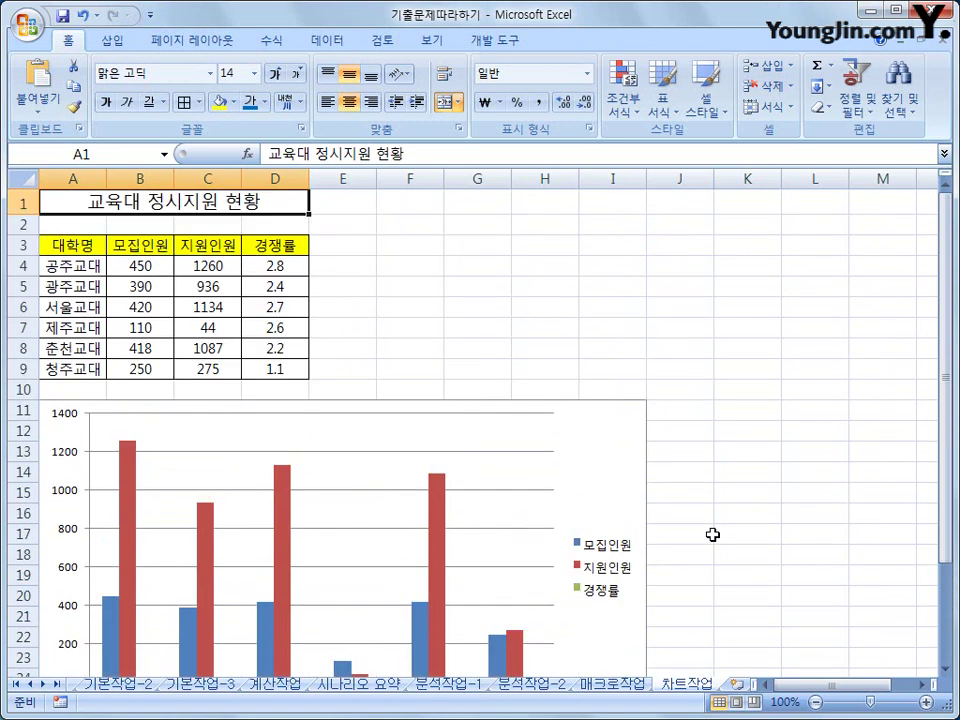
{"action": "scroll", "coordinate": [712, 535], "scroll_direction": "down", "scroll_amount": 2}
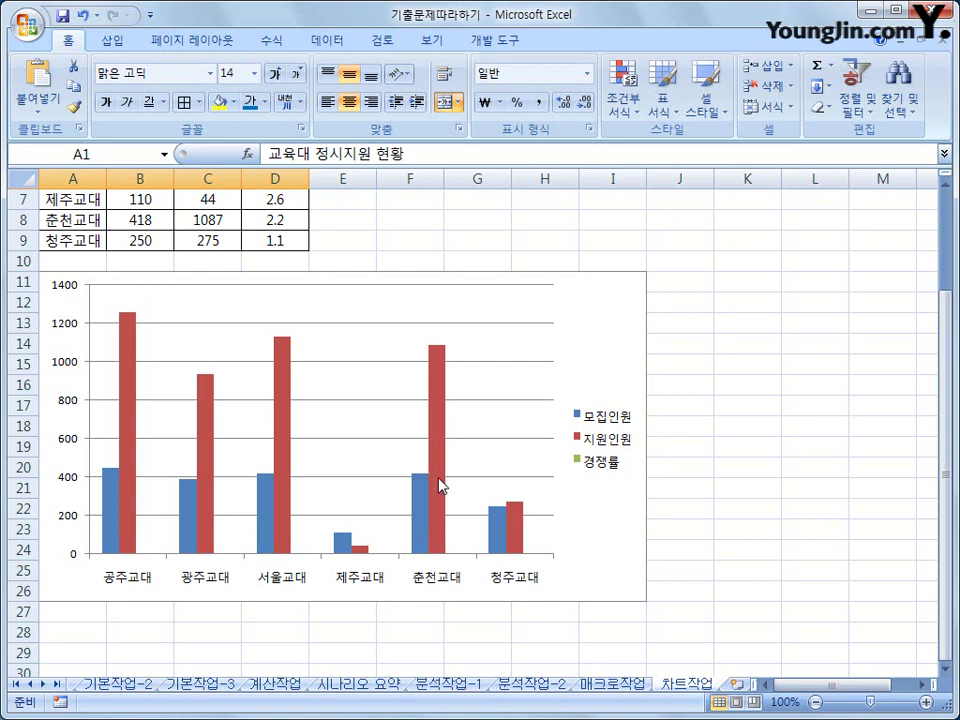
{"action": "left_click", "coordinate": [440, 375]}
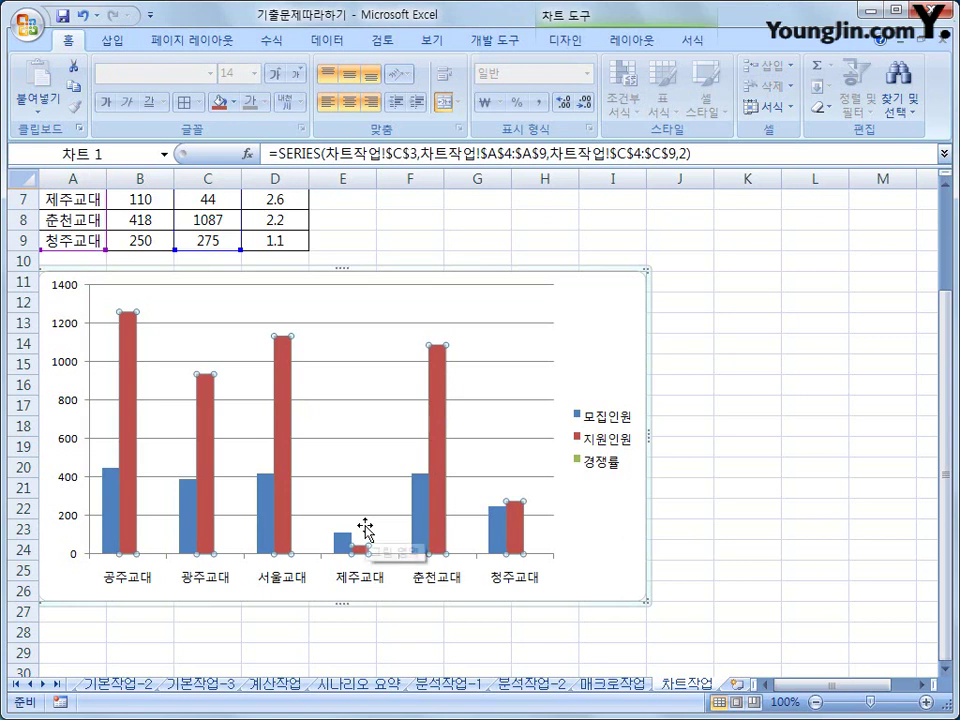
{"action": "key", "text": "Delete"}
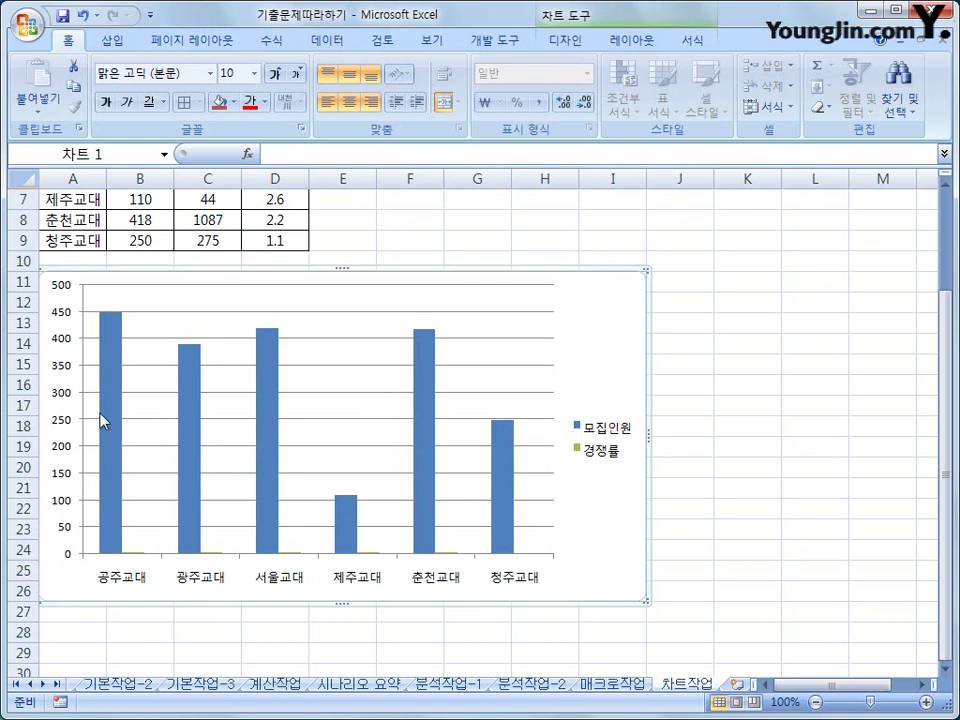
- Change the chart type of the 모집인원 series to a line with markers
{"action": "left_click", "coordinate": [113, 341]}
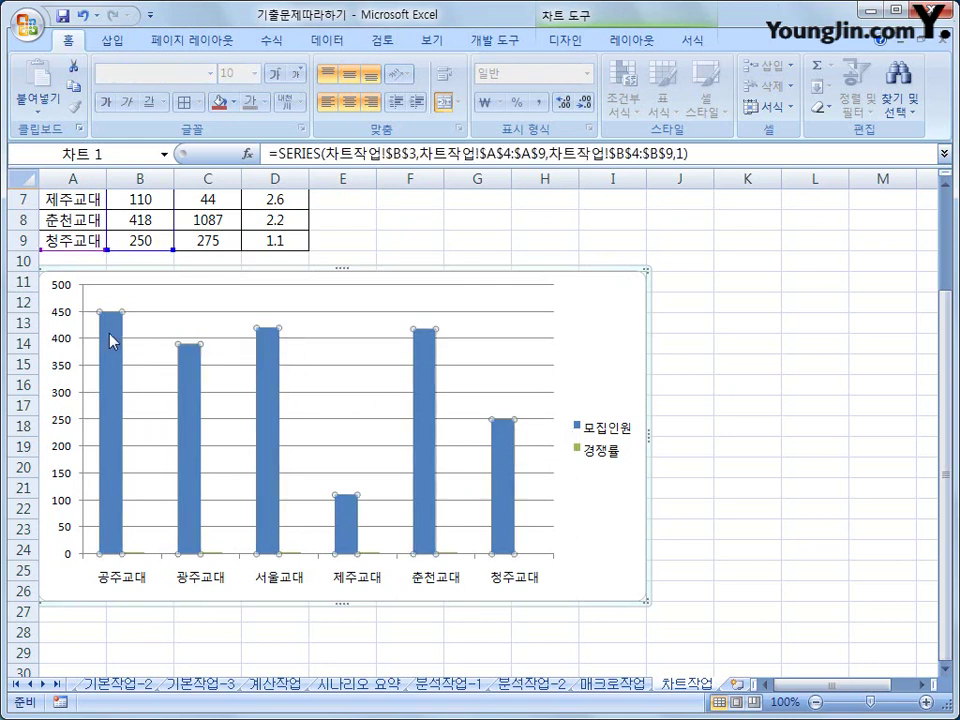
{"action": "right_click", "coordinate": [111, 339]}
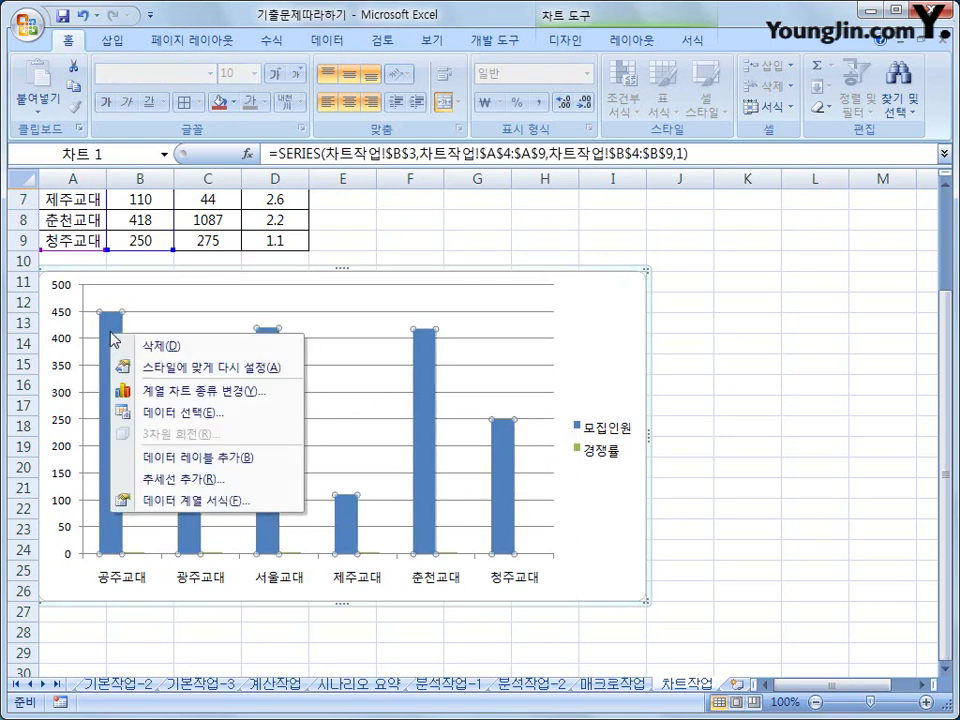
{"action": "left_click", "coordinate": [282, 402]}
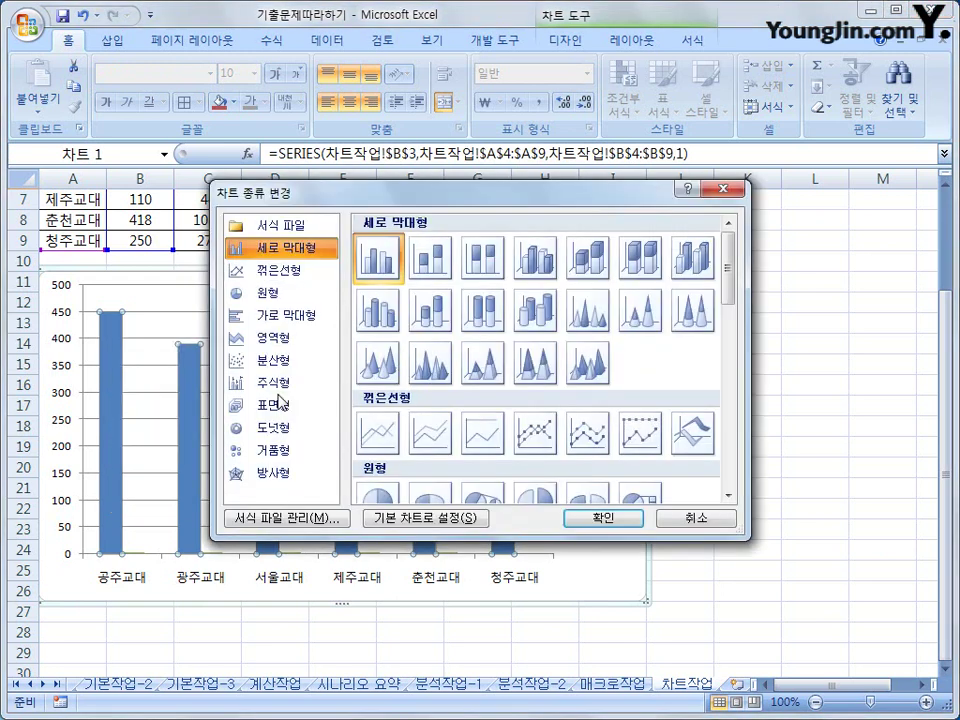
{"action": "left_click", "coordinate": [540, 432]}
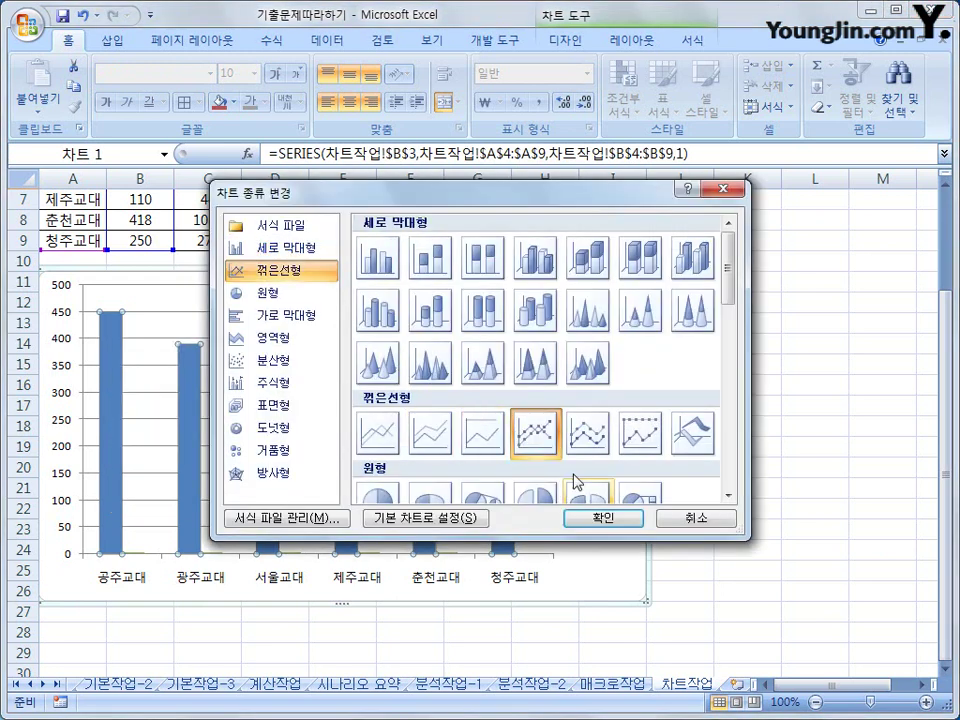
{"action": "left_click", "coordinate": [604, 518]}
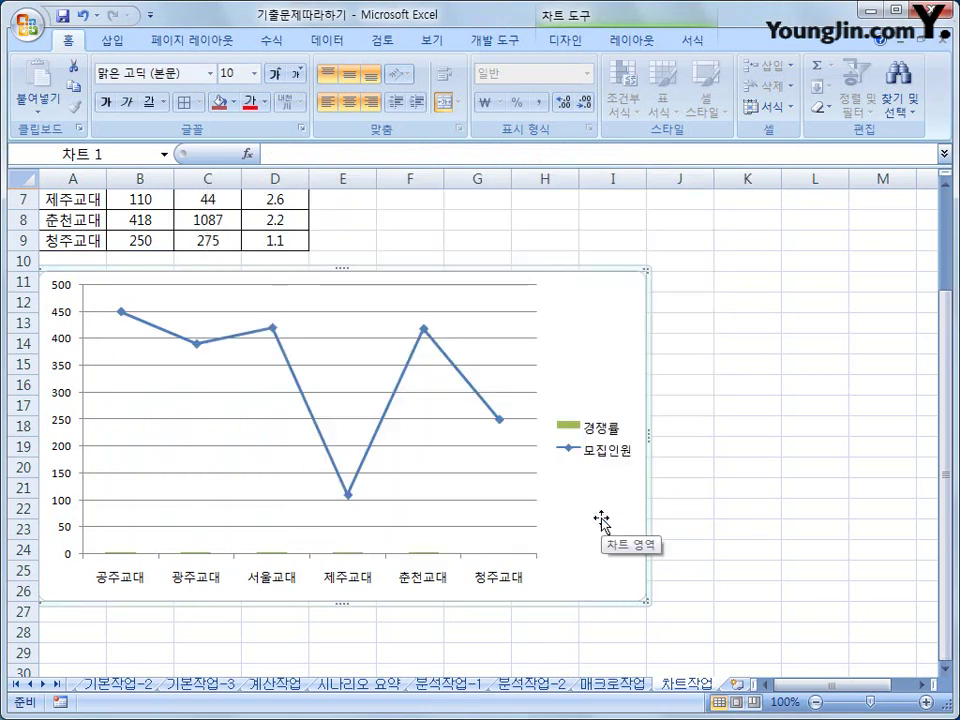
- Plot the 모집인원 line series on the secondary axis (보조 축)
{"action": "left_click", "coordinate": [288, 366]}
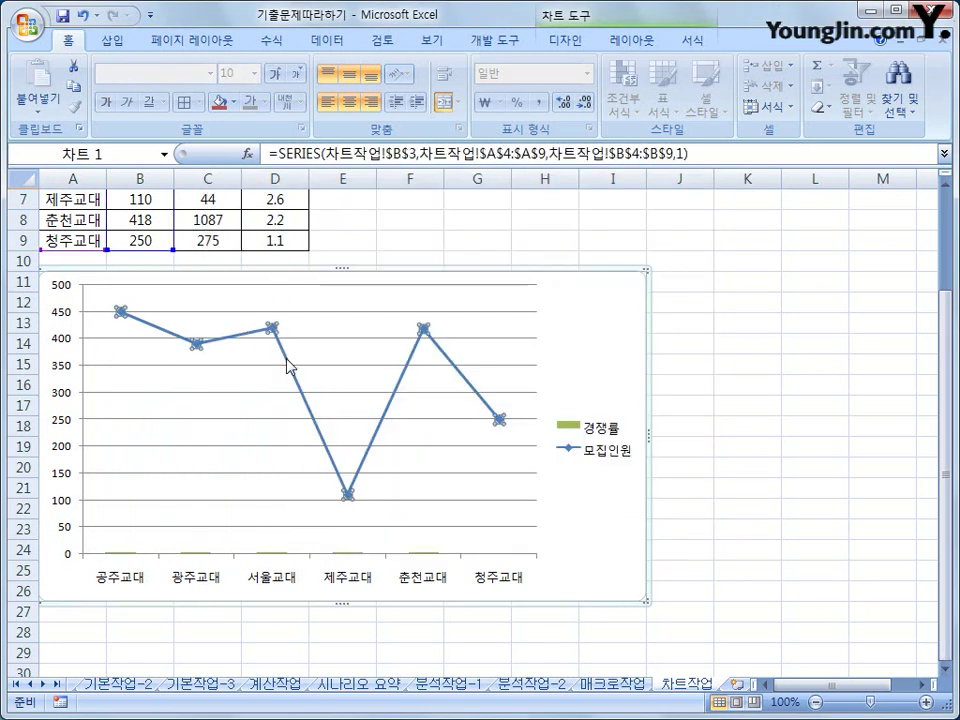
{"action": "right_click", "coordinate": [288, 366]}
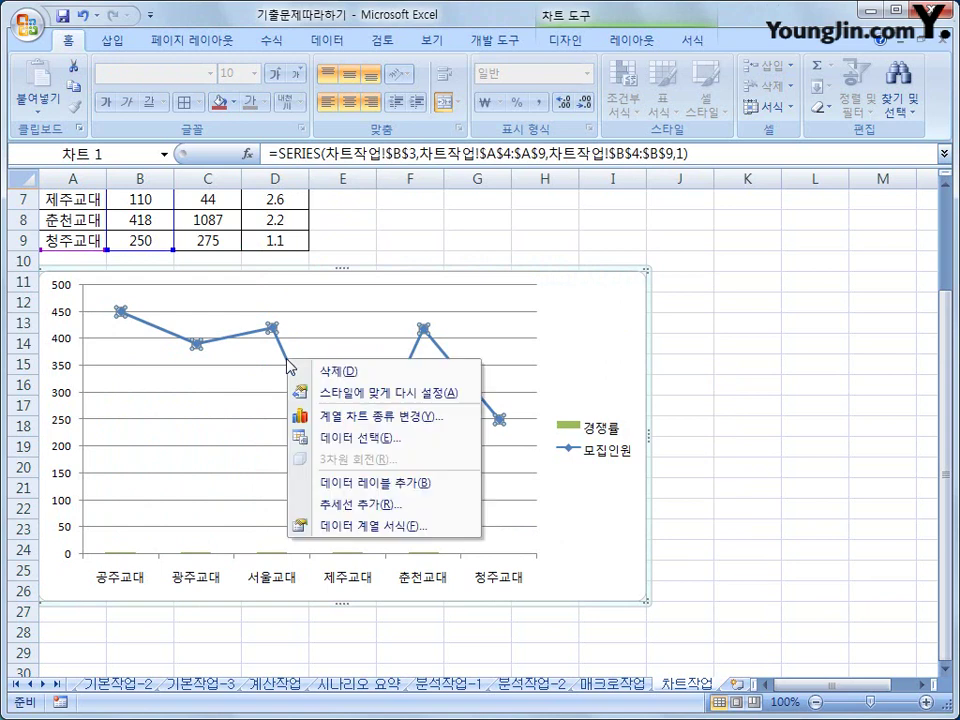
{"action": "left_click", "coordinate": [459, 528]}
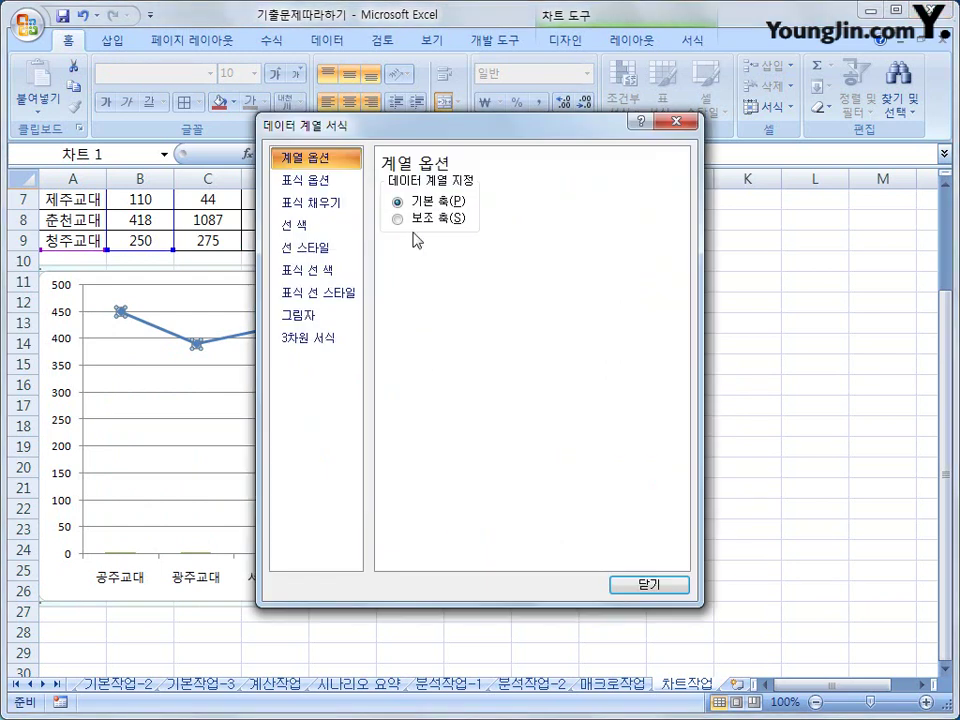
{"action": "left_click", "coordinate": [412, 221]}
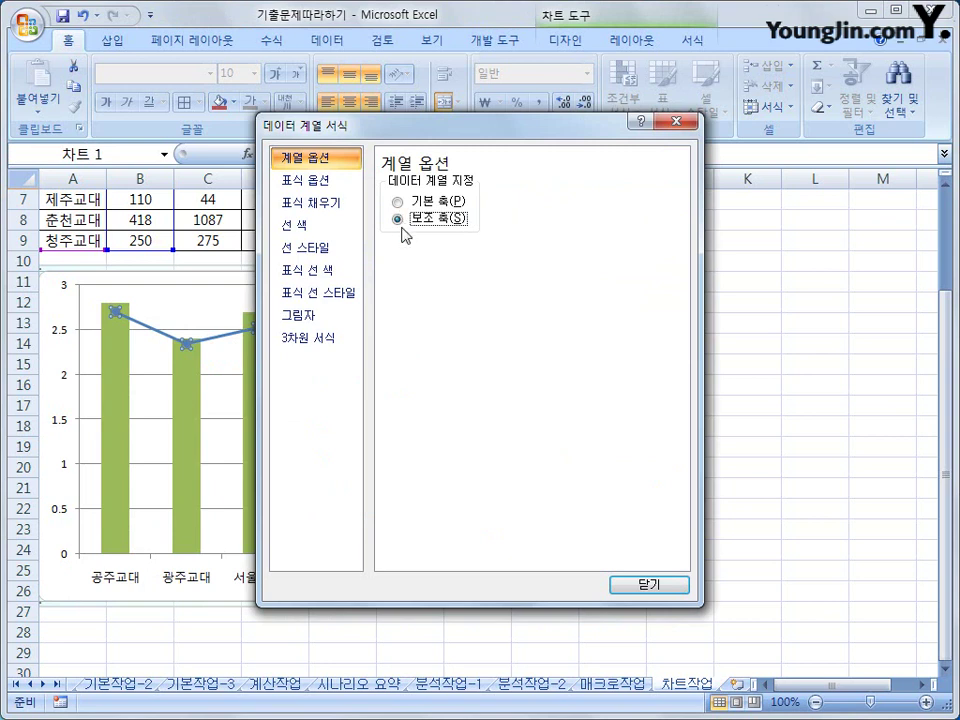
{"action": "left_click", "coordinate": [641, 586]}
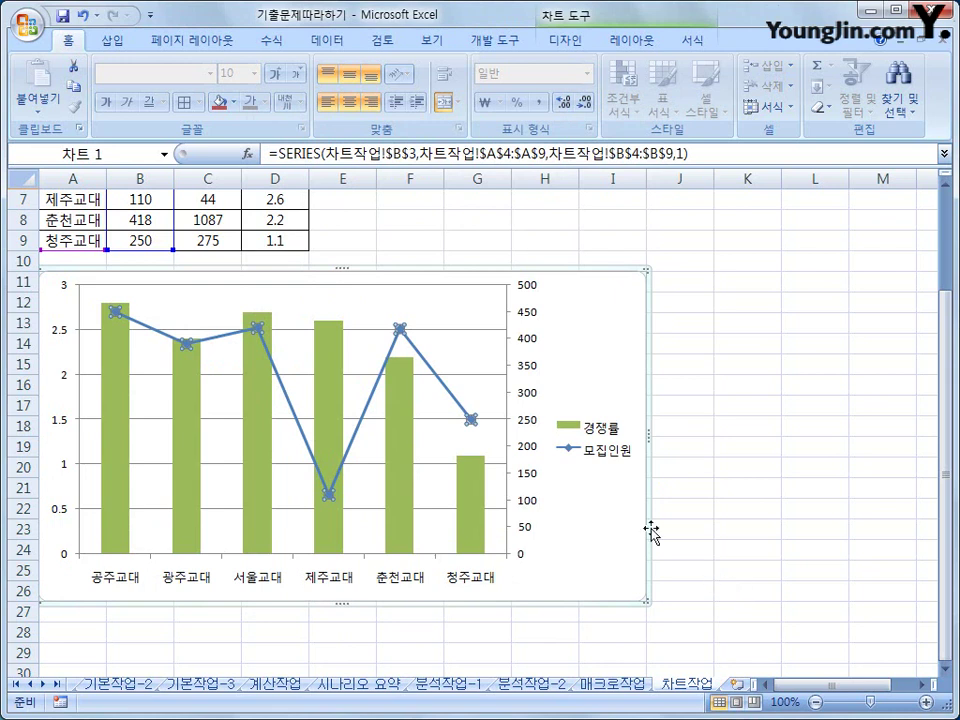
- Add a title above the chart reading 교육대 정시지원 현황
{"action": "left_click", "coordinate": [614, 334]}
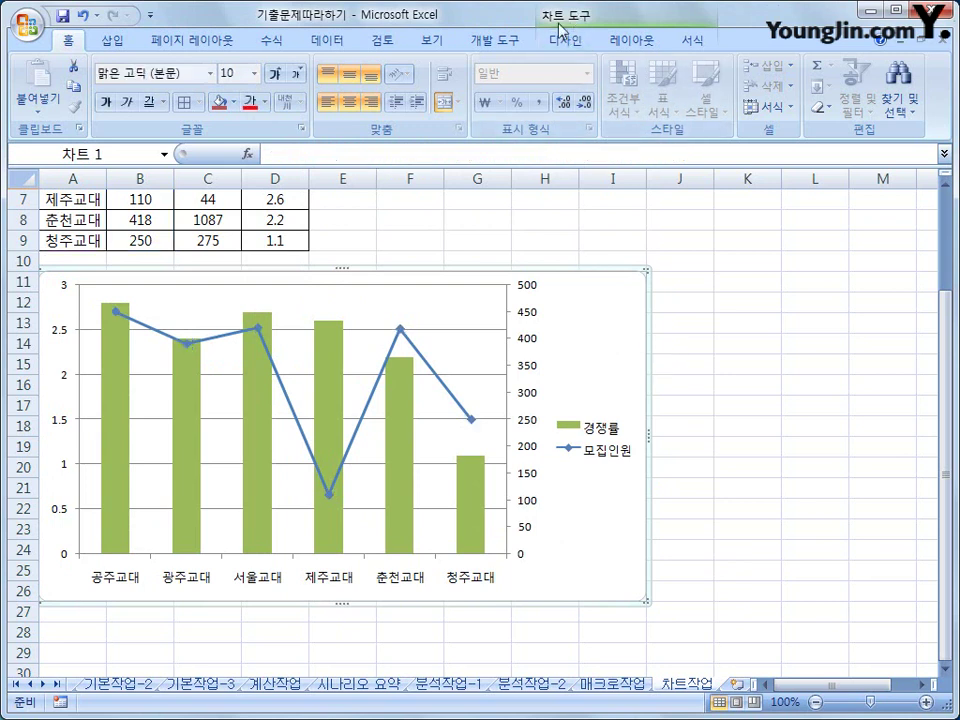
{"action": "left_click", "coordinate": [626, 44]}
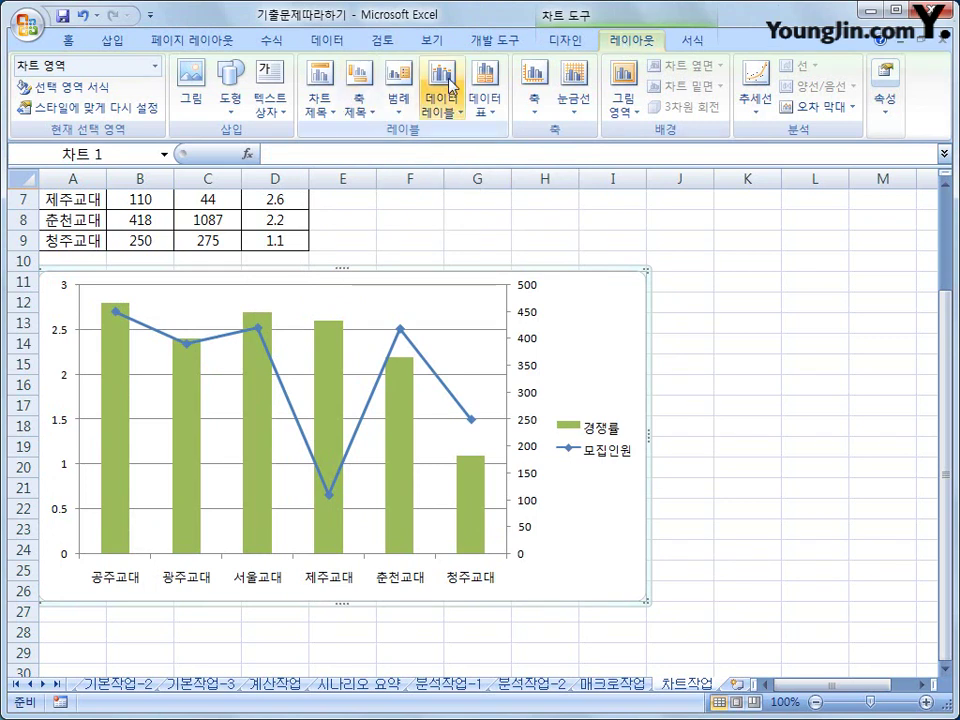
{"action": "left_click", "coordinate": [322, 108]}
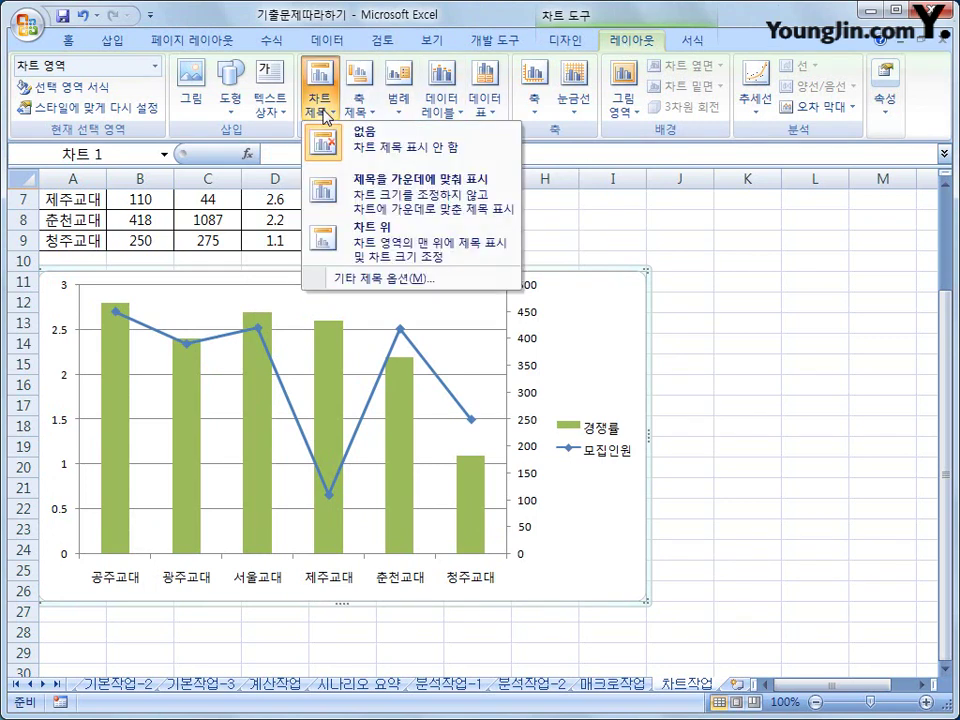
{"action": "left_click", "coordinate": [368, 253]}
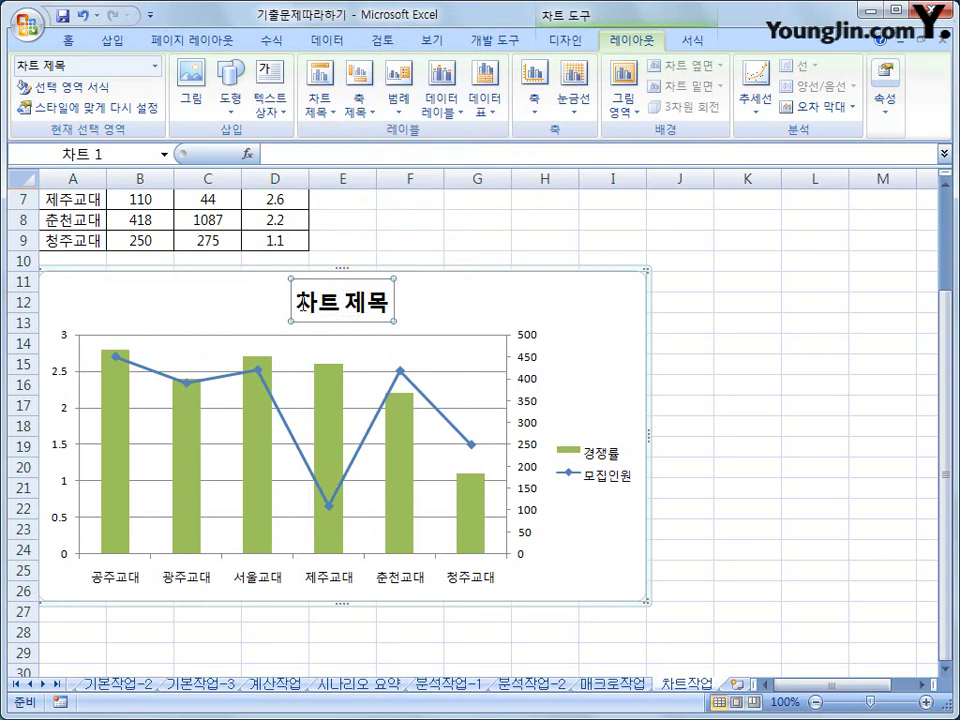
{"action": "left_click_drag", "start_coordinate": [295, 302], "coordinate": [391, 303]}
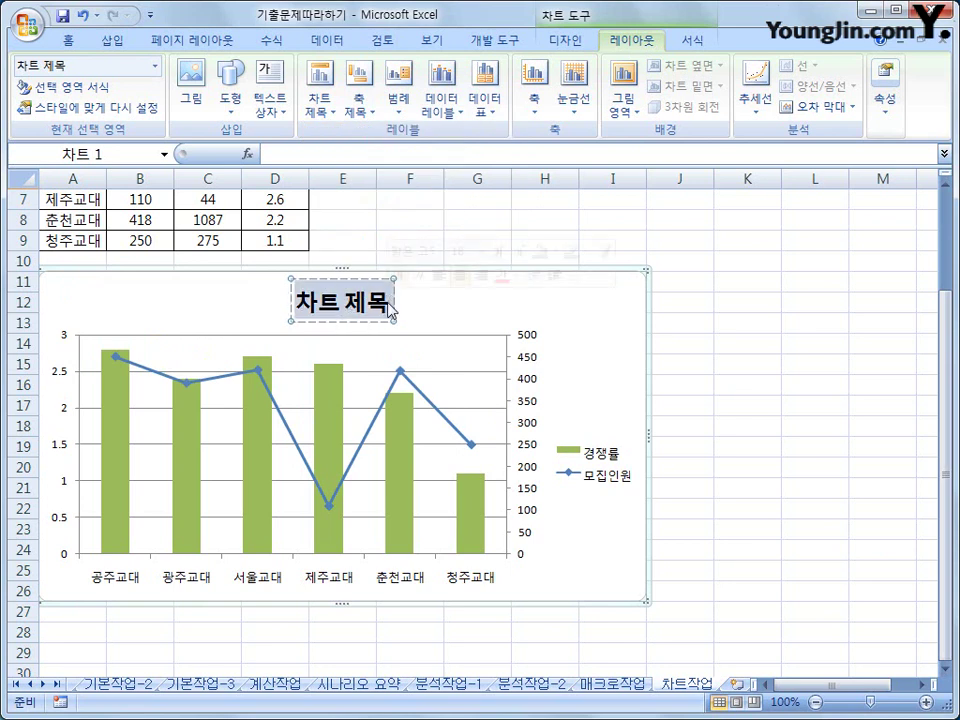
{"action": "type", "text": "교육대"}
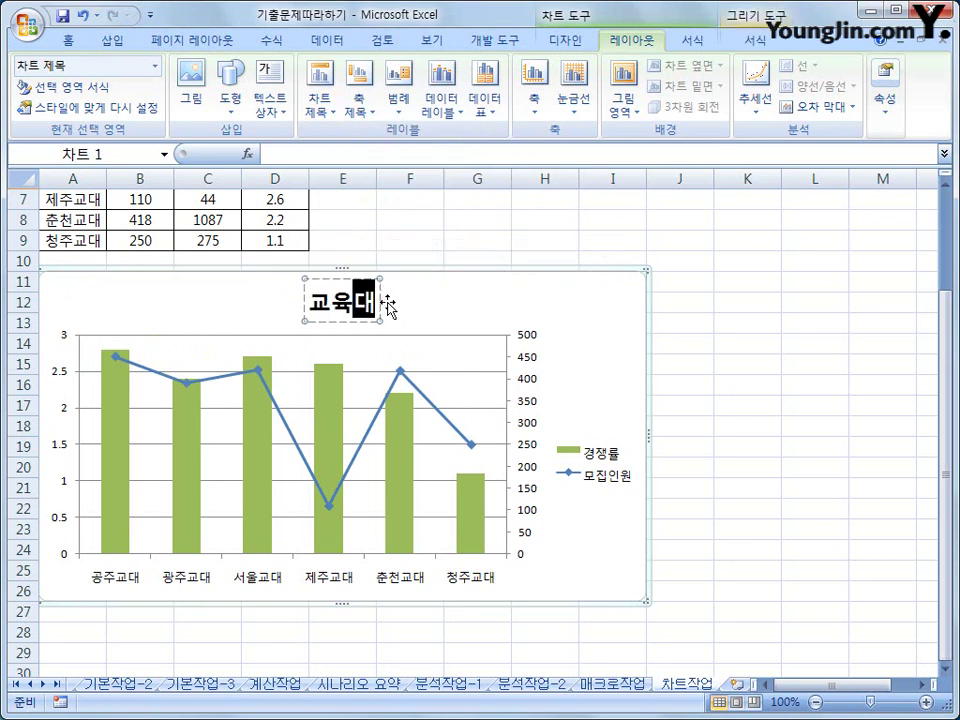
{"action": "type", "text": " 정시지원"}
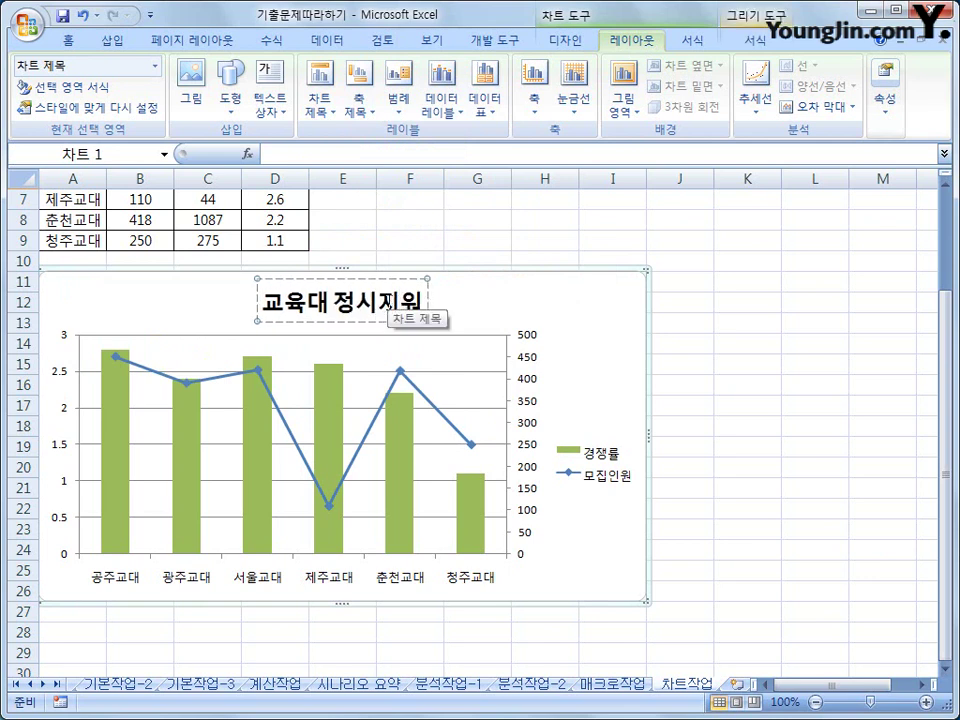
{"action": "type", "text": " 현황"}
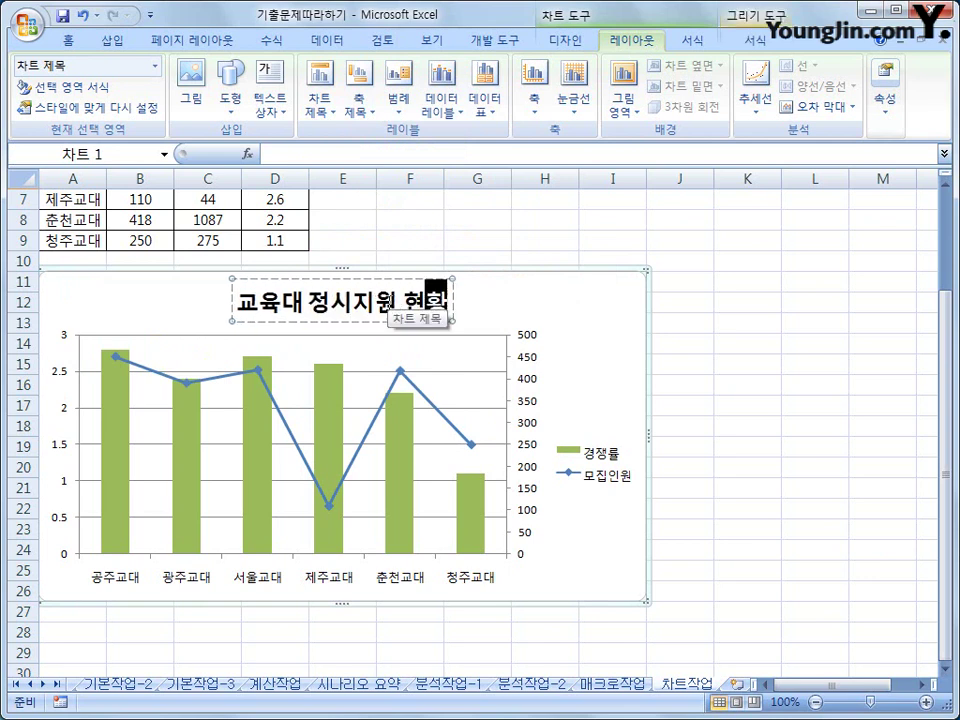
{"action": "left_click", "coordinate": [500, 307]}
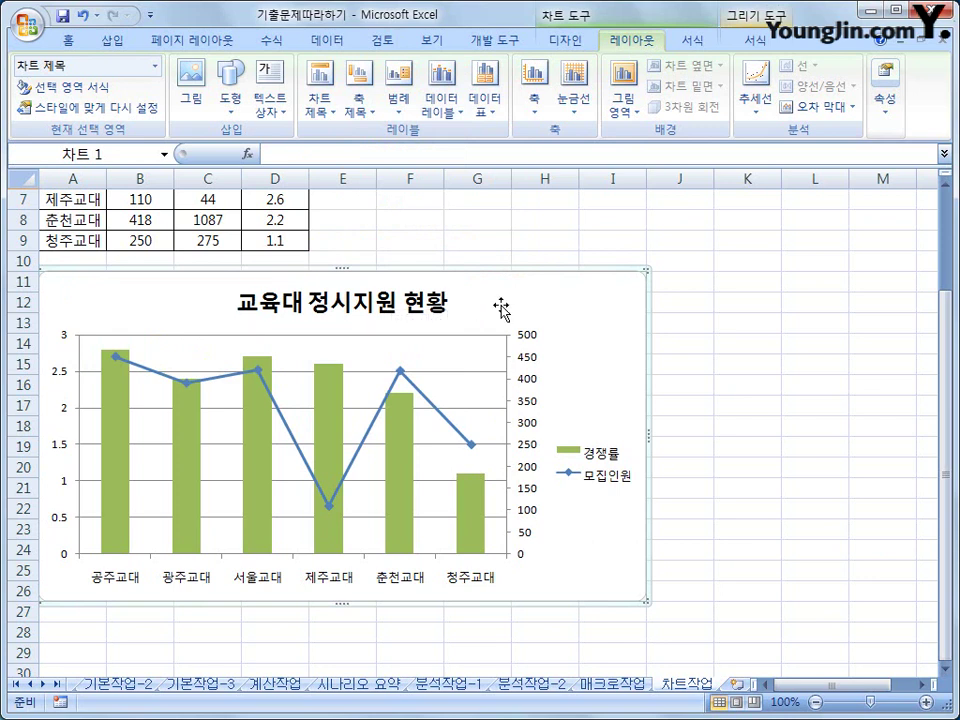
- Format the chart title in 굴림체, size 16, without bold, and deselect the chart
{"action": "left_click", "coordinate": [441, 309]}
{"action": "right_click", "coordinate": [441, 309]}
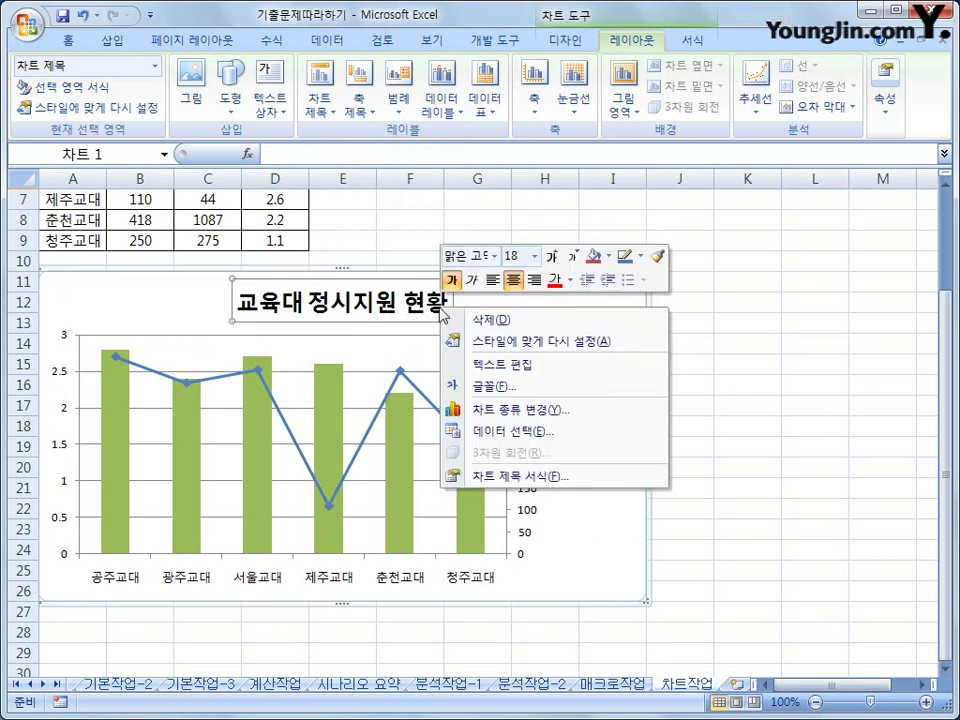
{"action": "left_click", "coordinate": [494, 257]}
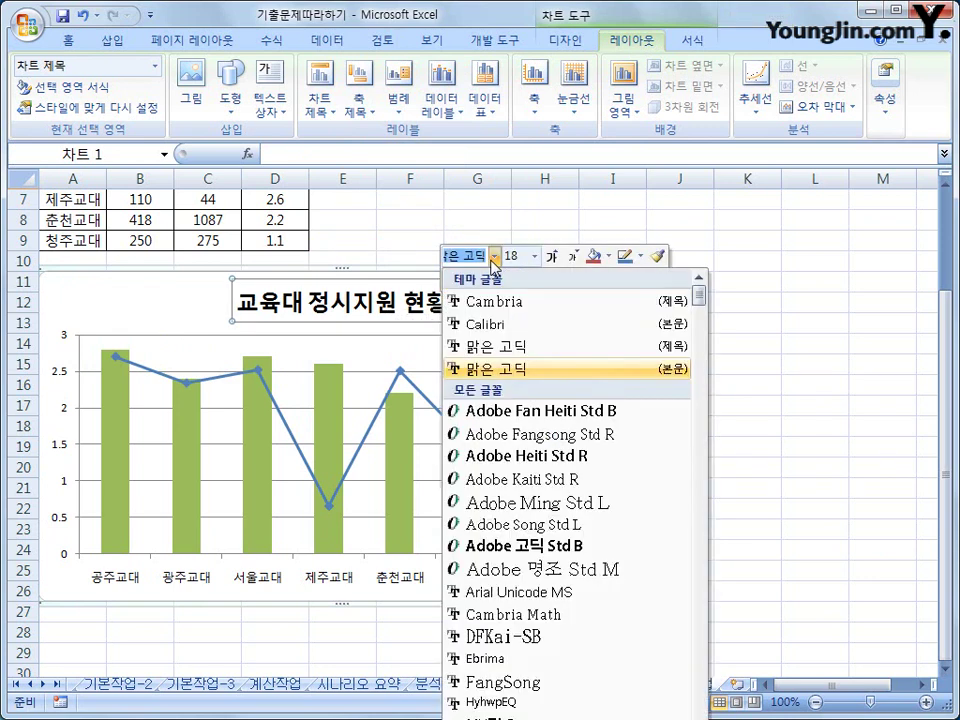
{"action": "left_click", "coordinate": [697, 322]}
{"action": "mouse_move", "coordinate": [697, 330]}
{"action": "left_mouse_down"}
{"action": "mouse_move", "coordinate": [698, 398]}
{"action": "mouse_move", "coordinate": [701, 332]}
{"action": "left_mouse_up"}
{"action": "left_click_drag", "start_coordinate": [702, 320], "coordinate": [706, 401]}
{"action": "left_click", "coordinate": [583, 302]}
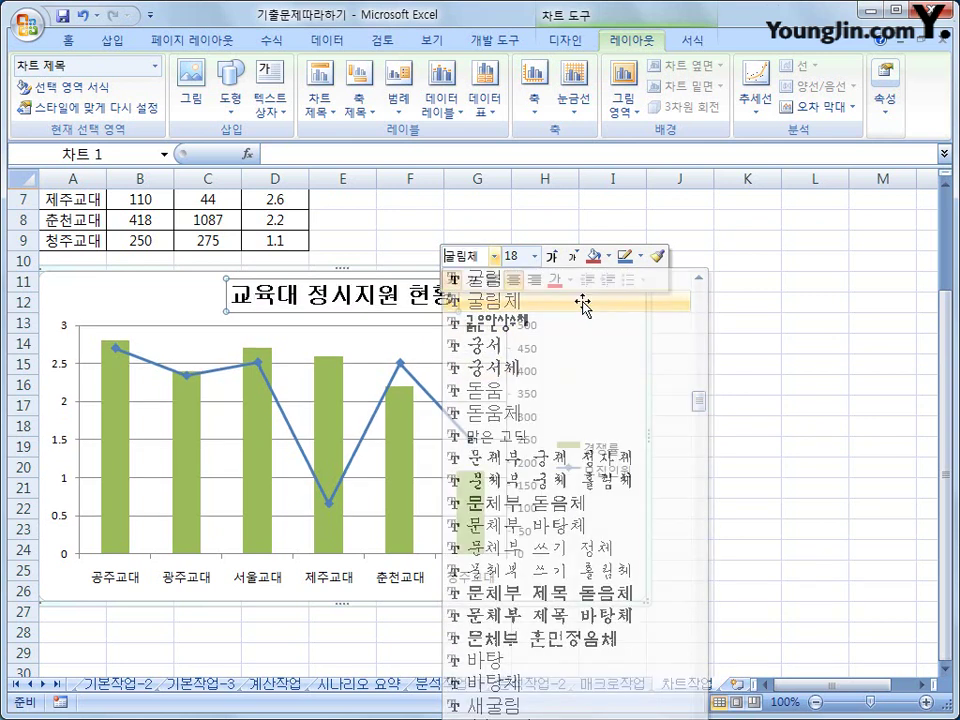
{"action": "left_click", "coordinate": [535, 256]}
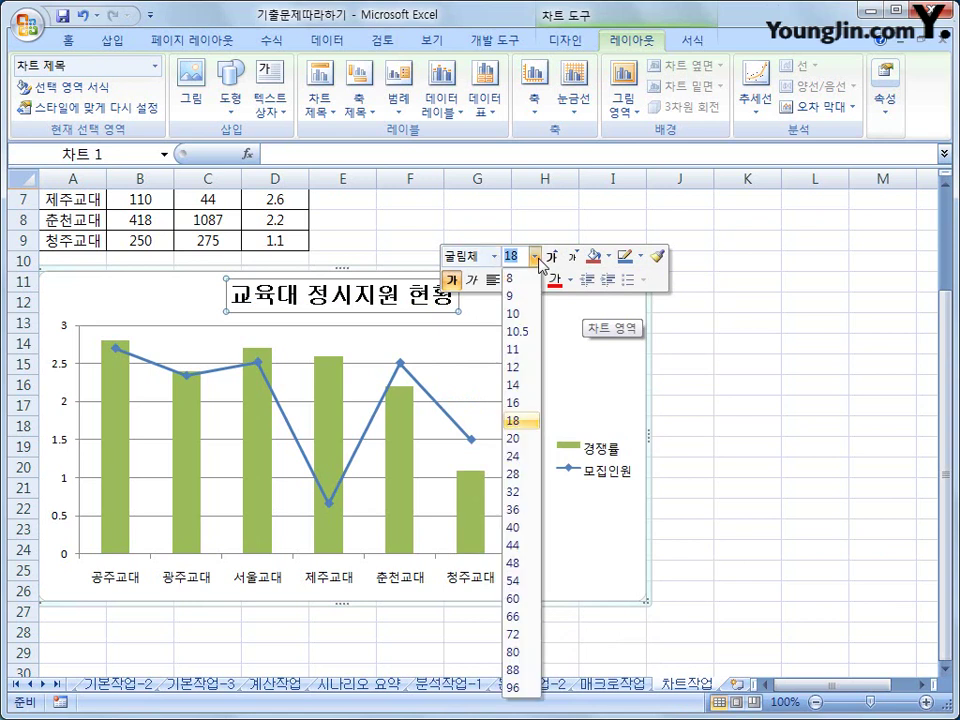
{"action": "left_click", "coordinate": [529, 403]}
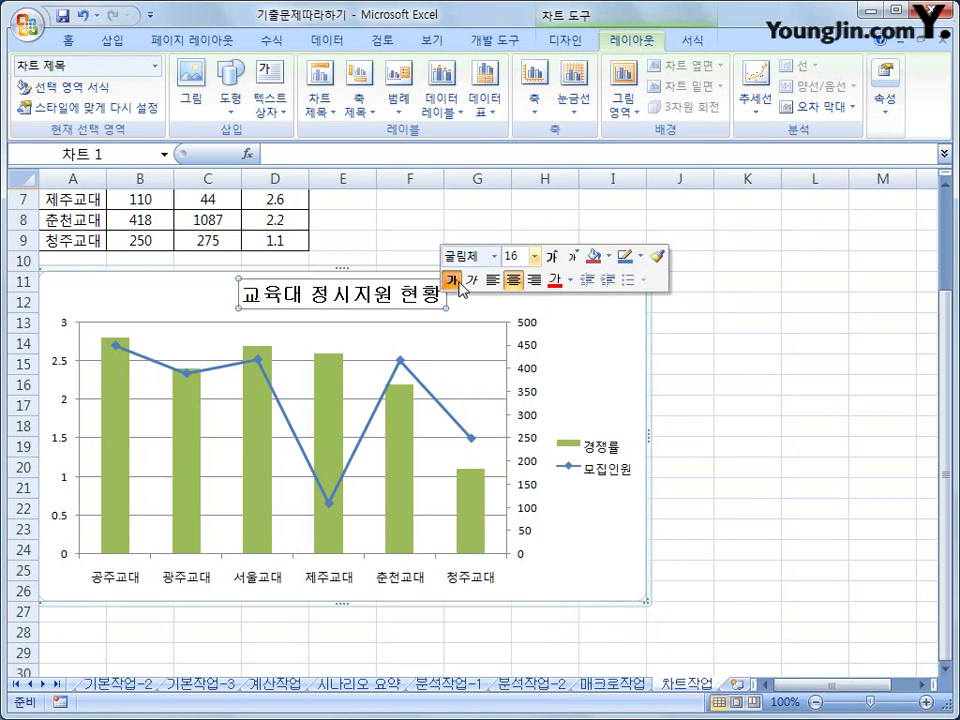
{"action": "left_click", "coordinate": [753, 374]}
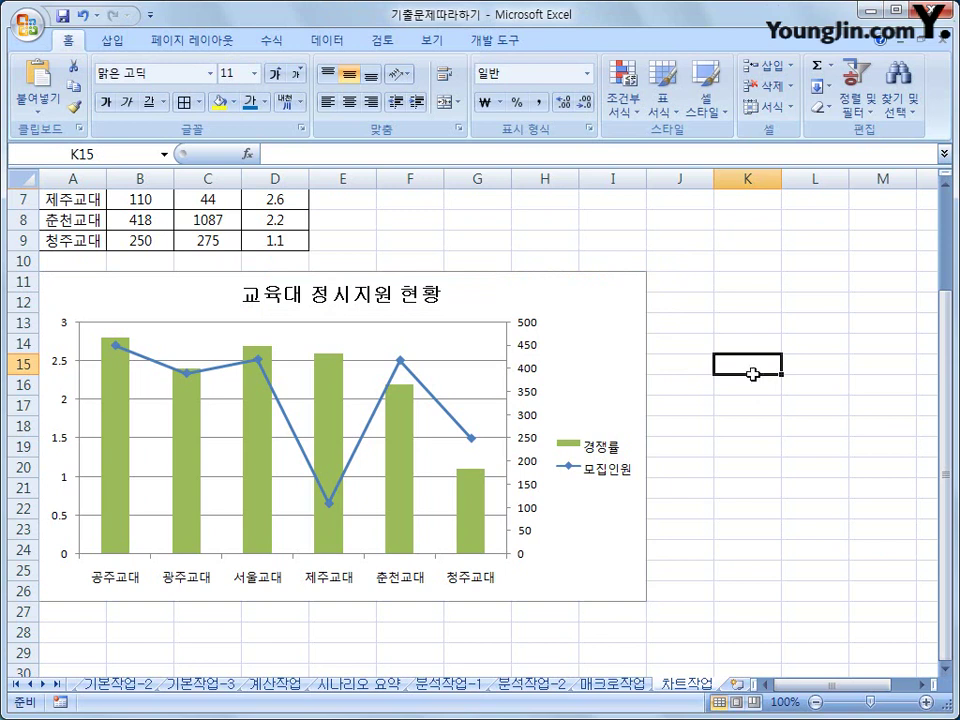
- Fix the major unit of the chart's primary vertical value axis at 0.7
{"action": "left_click", "coordinate": [67, 370]}
{"action": "right_click", "coordinate": [67, 370]}
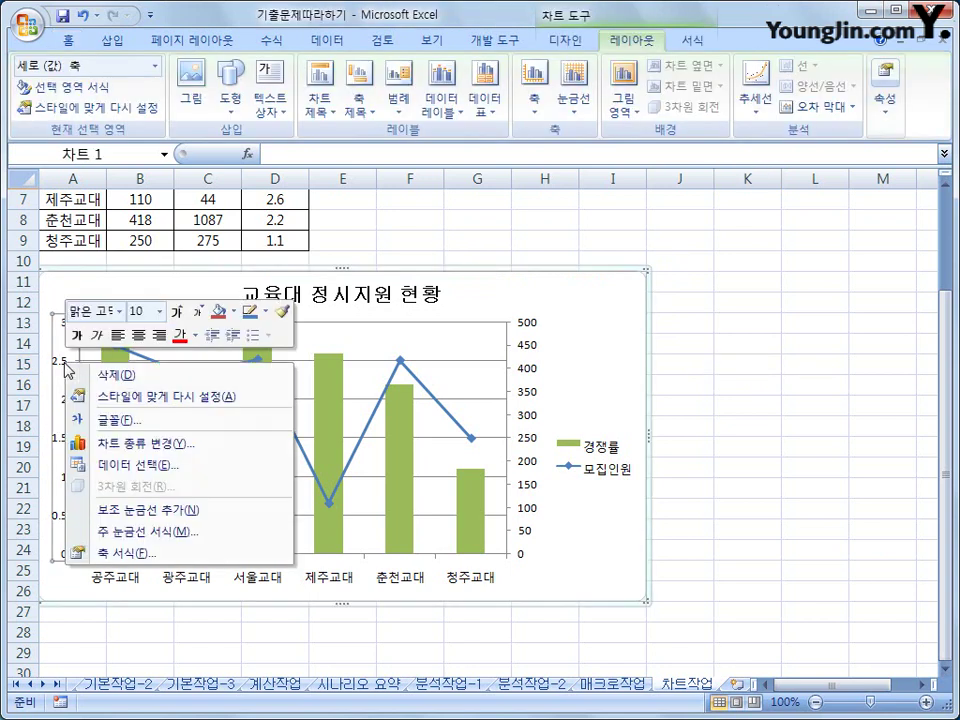
{"action": "left_click", "coordinate": [202, 558]}
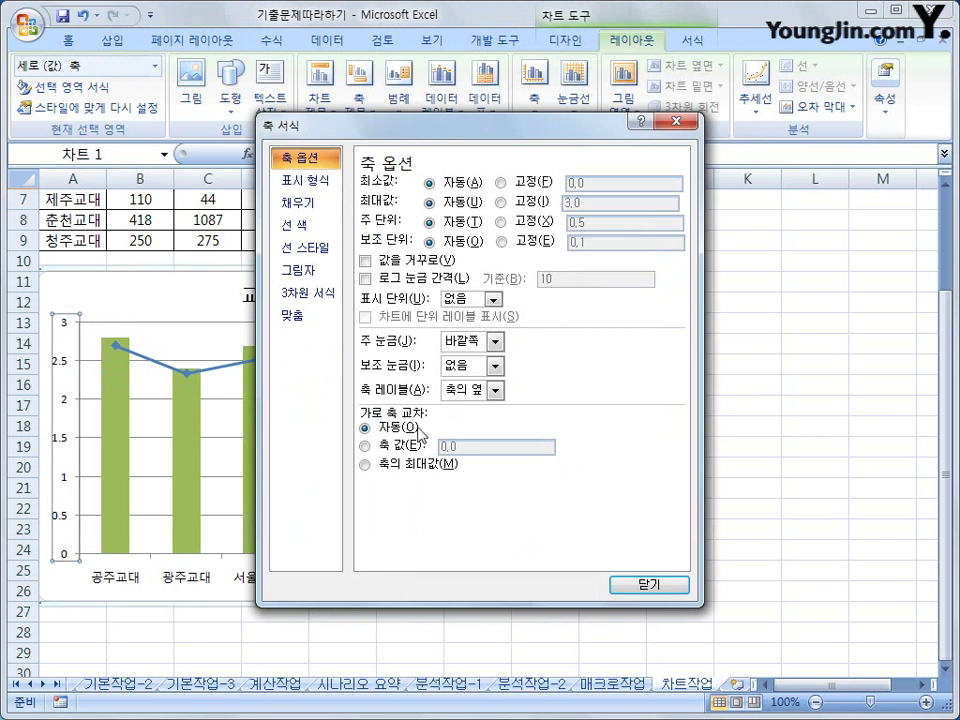
{"action": "left_click", "coordinate": [518, 221]}
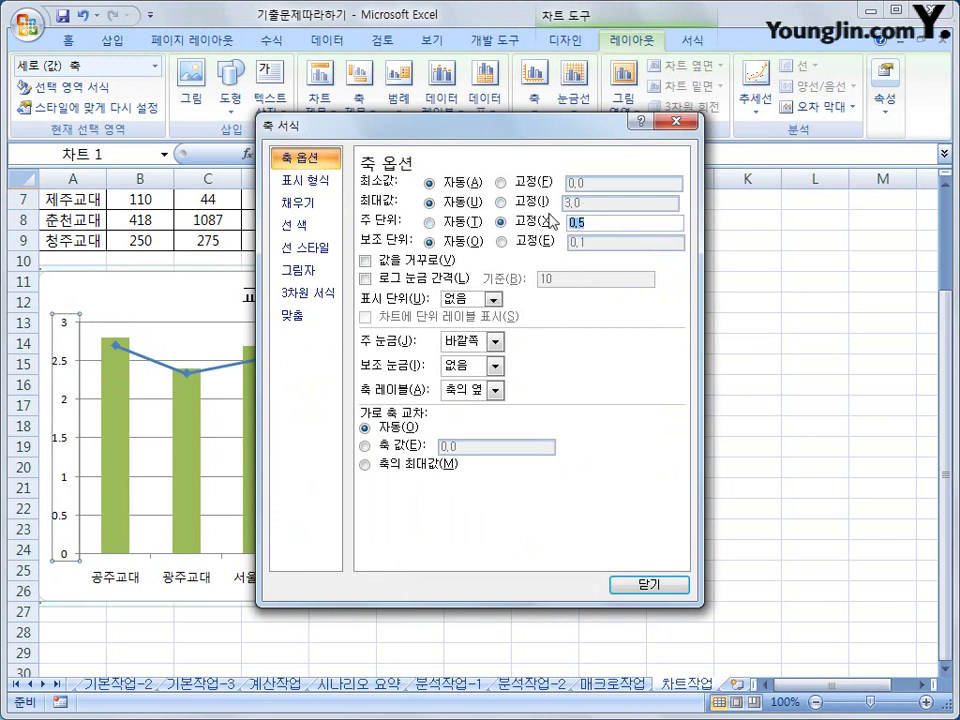
{"action": "type", "text": "0.7"}
{"action": "left_click", "coordinate": [642, 585]}
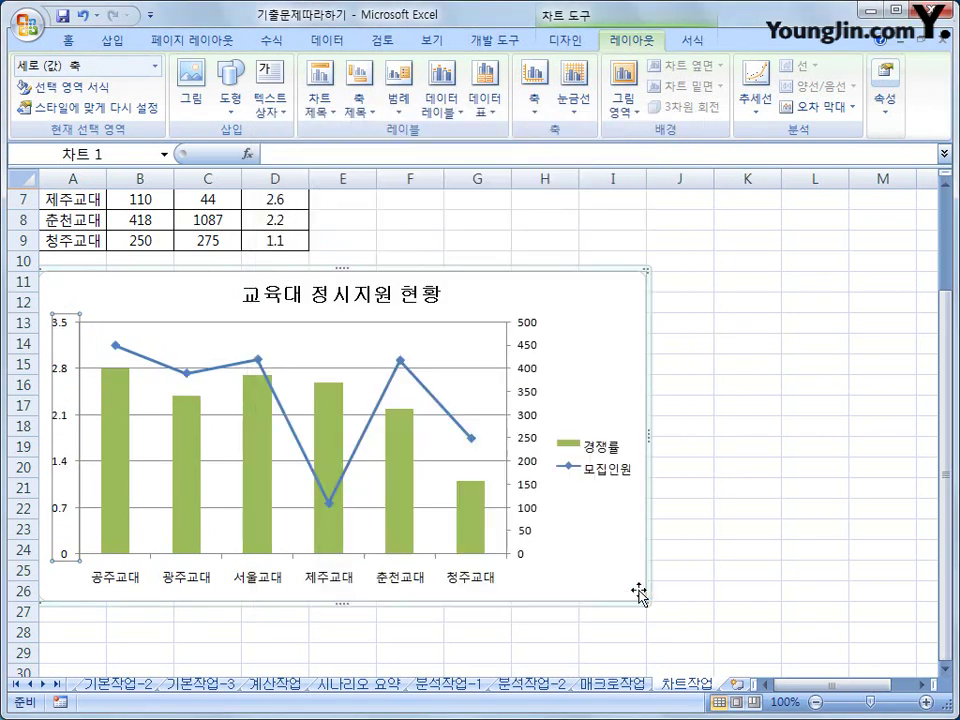
- Fix the major unit of the chart's secondary vertical value axis at 100 and deselect the chart
{"action": "left_click", "coordinate": [532, 398]}
{"action": "right_click", "coordinate": [531, 396]}
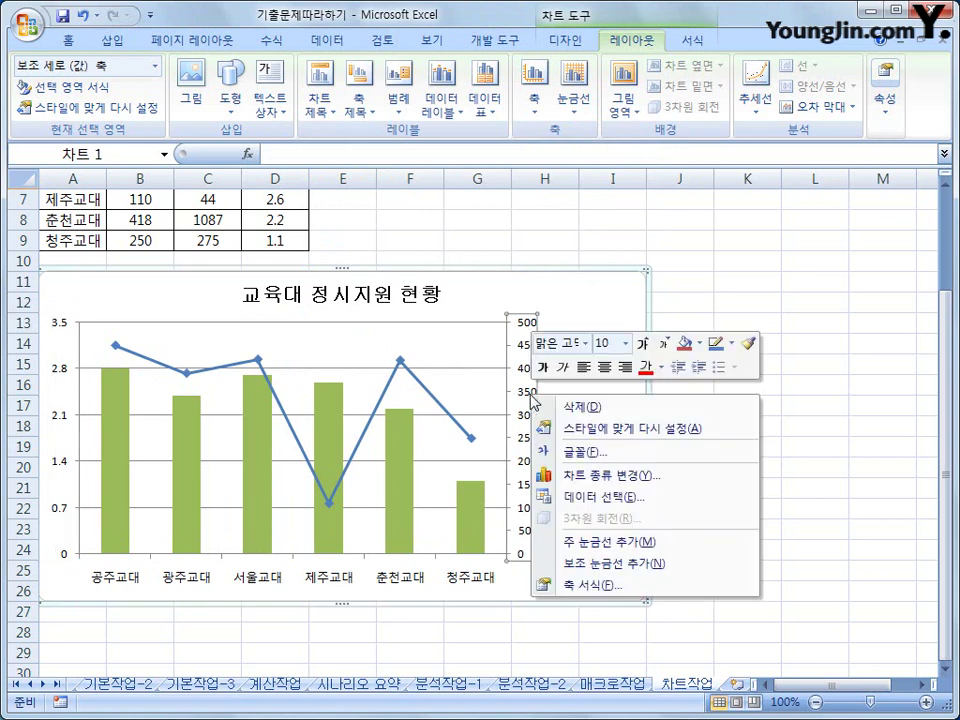
{"action": "left_click", "coordinate": [684, 590]}
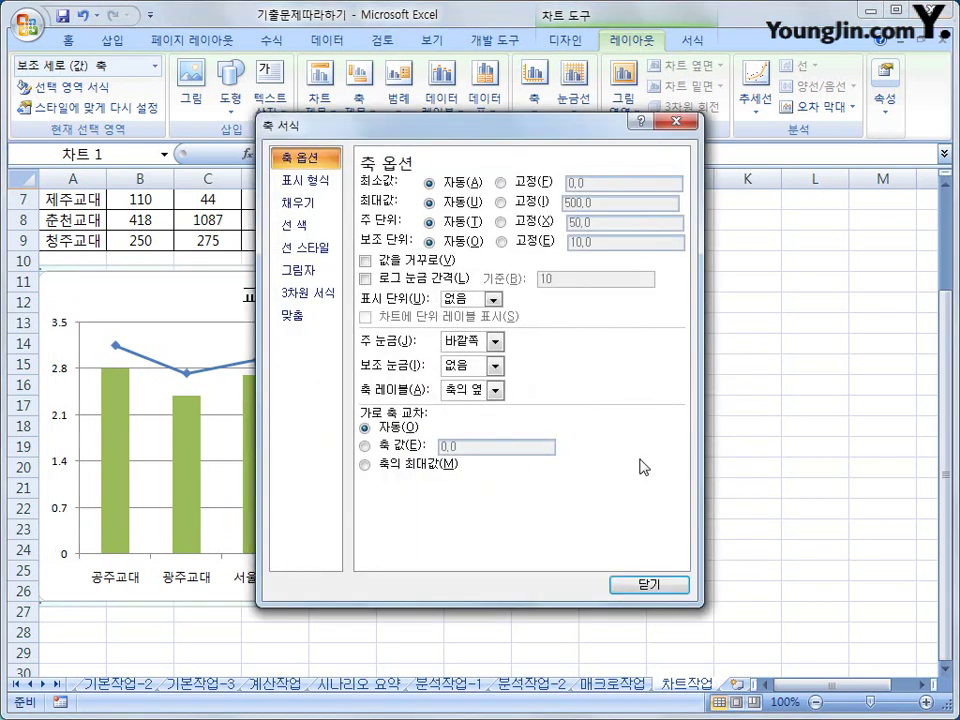
{"action": "left_click", "coordinate": [545, 222]}
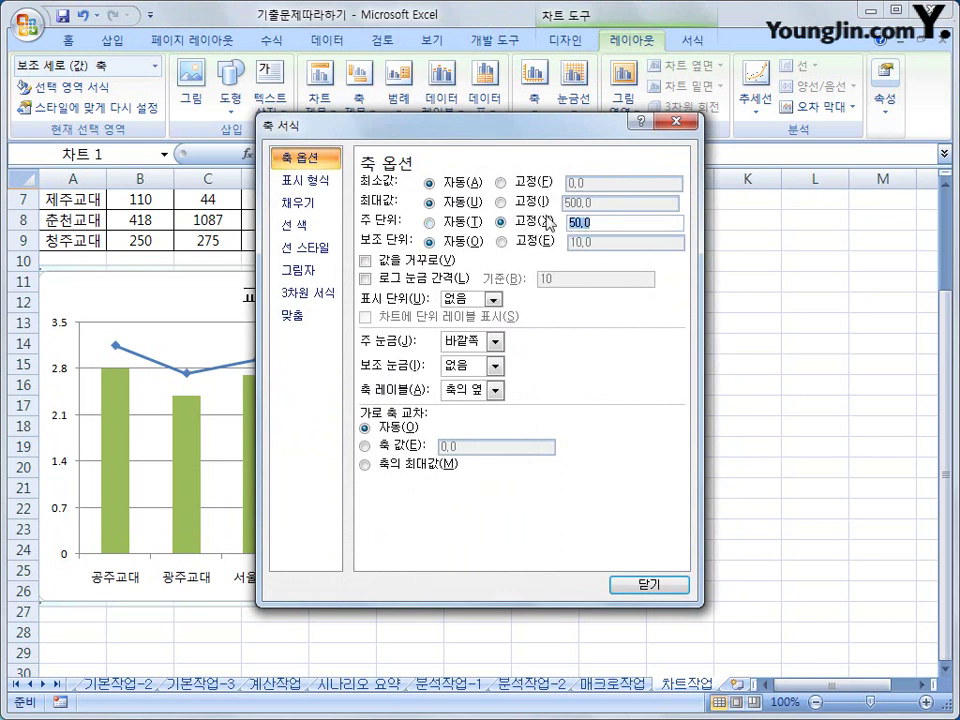
{"action": "type", "text": "100"}
{"action": "left_click", "coordinate": [686, 580]}
{"action": "left_click", "coordinate": [752, 567]}
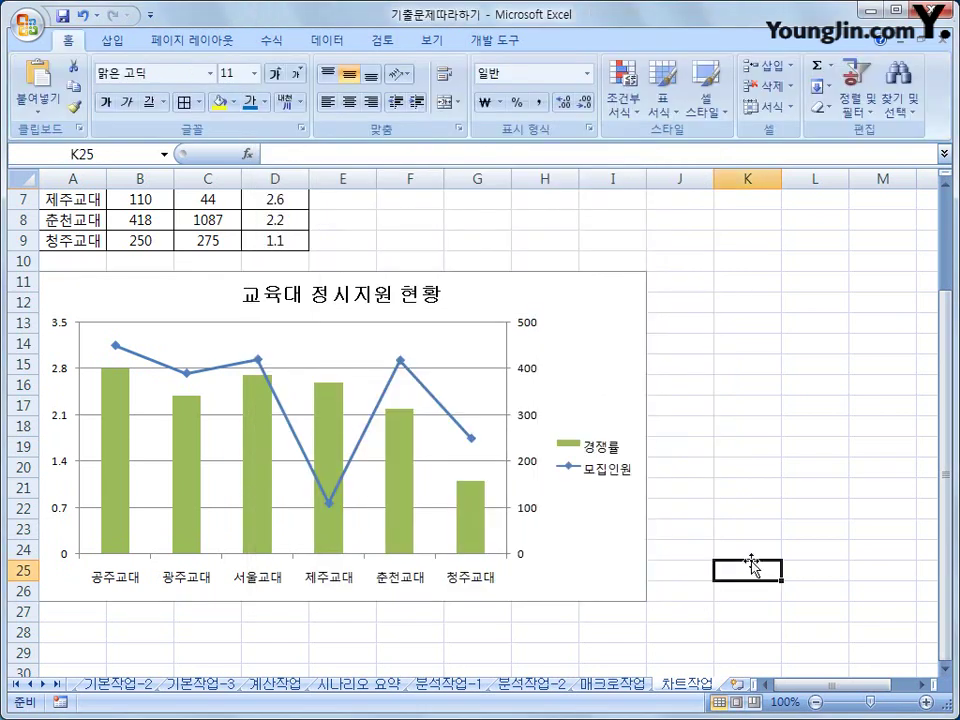
- Format the chart legend text in 바탕체, size 12
{"action": "left_click", "coordinate": [610, 477]}
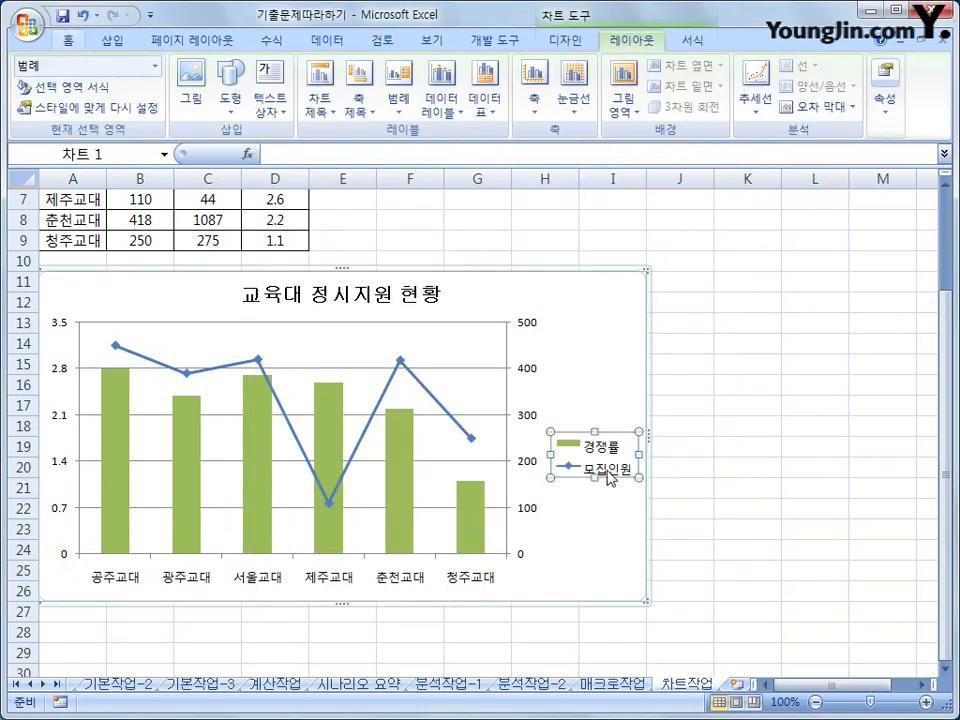
{"action": "right_click", "coordinate": [607, 452]}
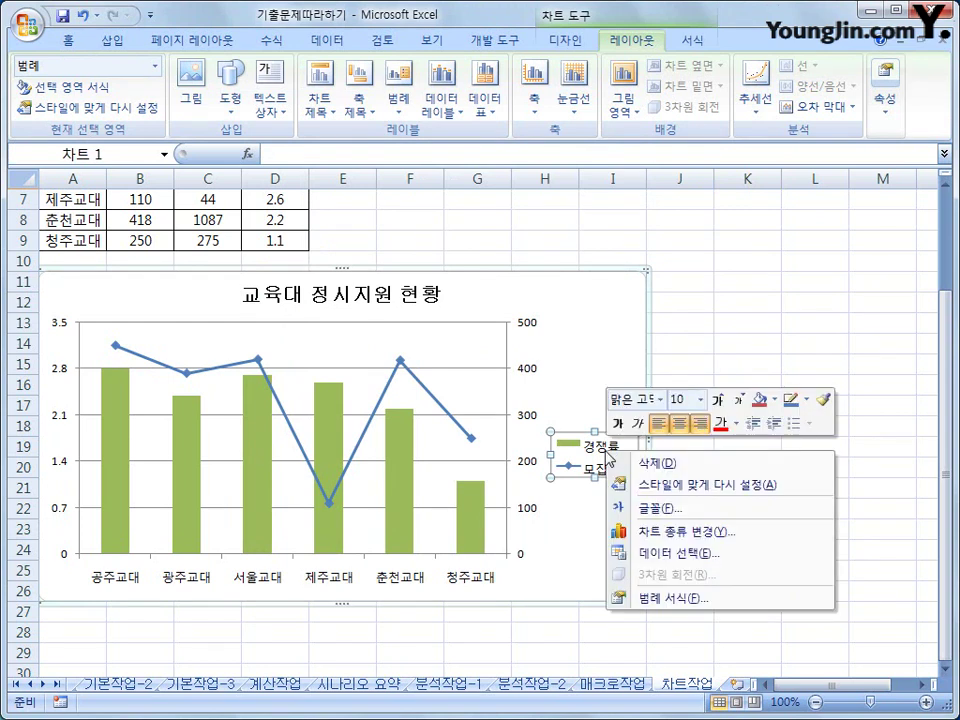
{"action": "left_click", "coordinate": [661, 399]}
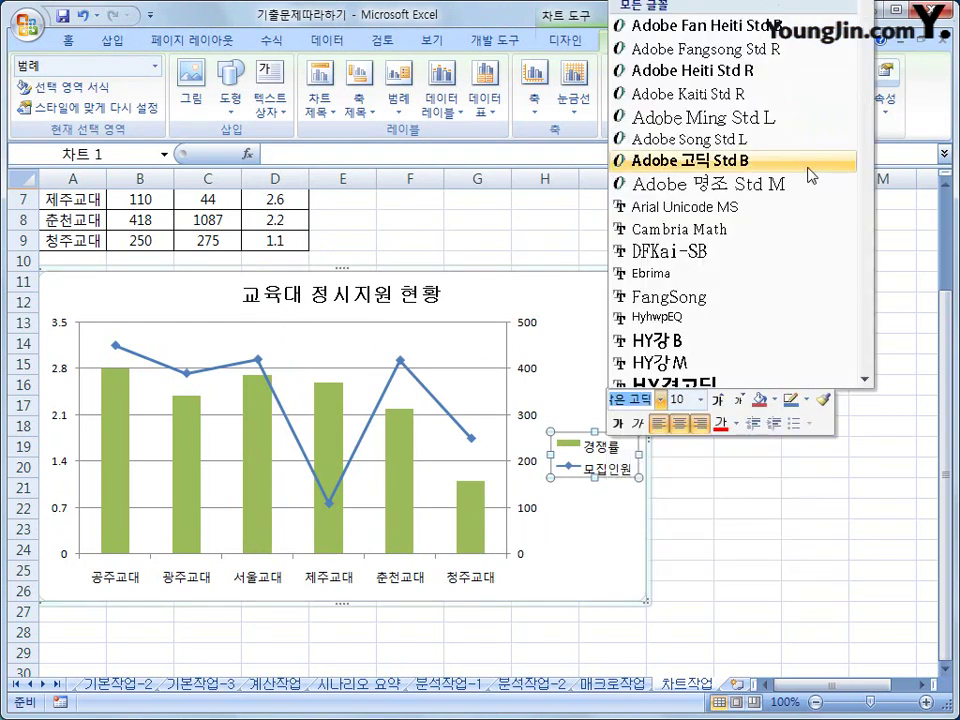
{"action": "scroll", "coordinate": [855, 10], "scroll_direction": "down", "scroll_amount": 10}
{"action": "scroll", "coordinate": [851, 8], "scroll_direction": "up", "scroll_amount": 1}
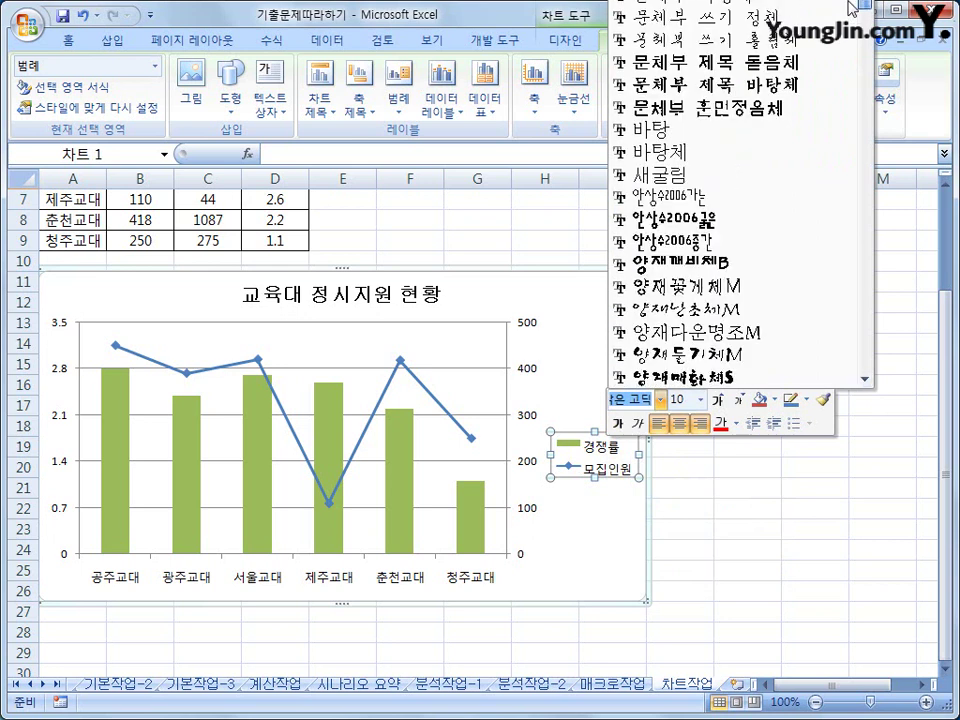
{"action": "scroll", "coordinate": [851, 8], "scroll_direction": "up", "scroll_amount": 4}
{"action": "scroll", "coordinate": [851, 8], "scroll_direction": "up", "scroll_amount": 3}
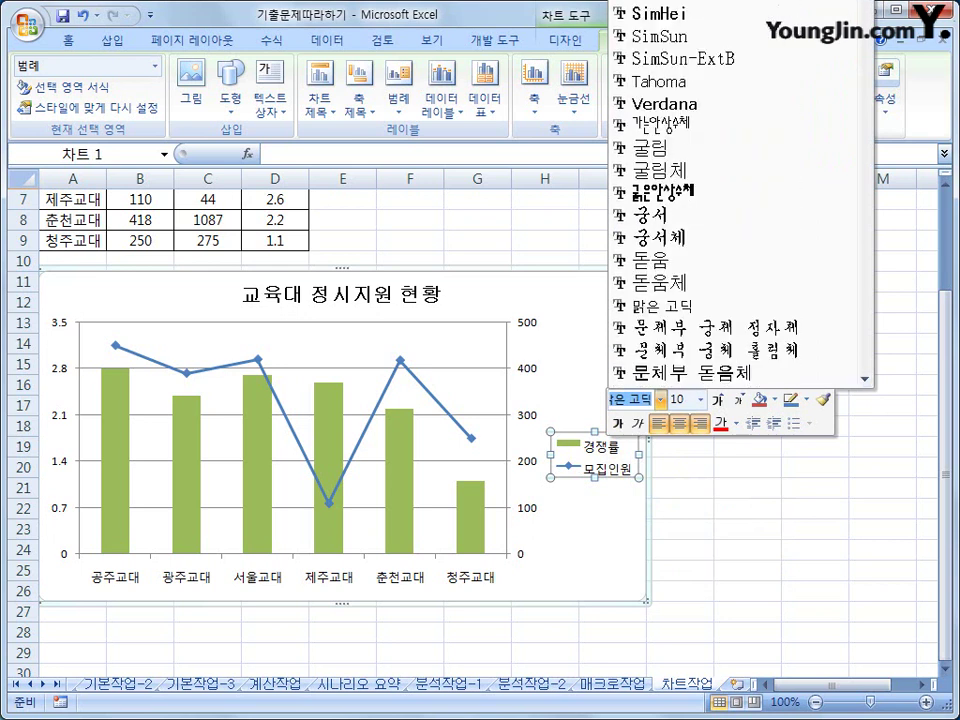
{"action": "scroll", "coordinate": [851, 8], "scroll_direction": "down", "scroll_amount": 3}
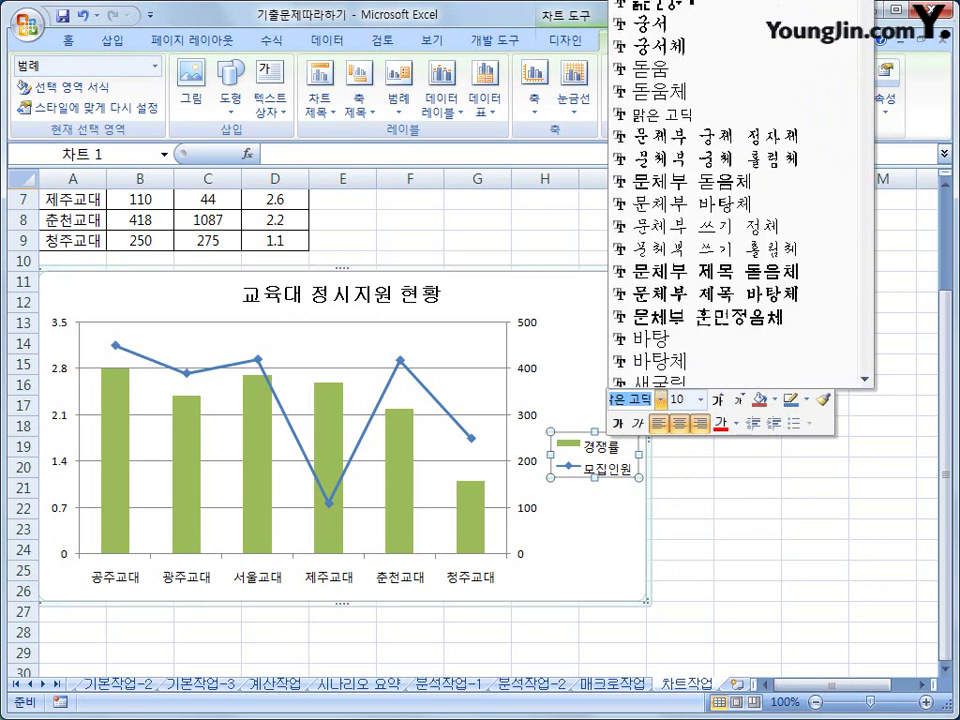
{"action": "left_click", "coordinate": [688, 362]}
{"action": "left_click", "coordinate": [701, 401]}
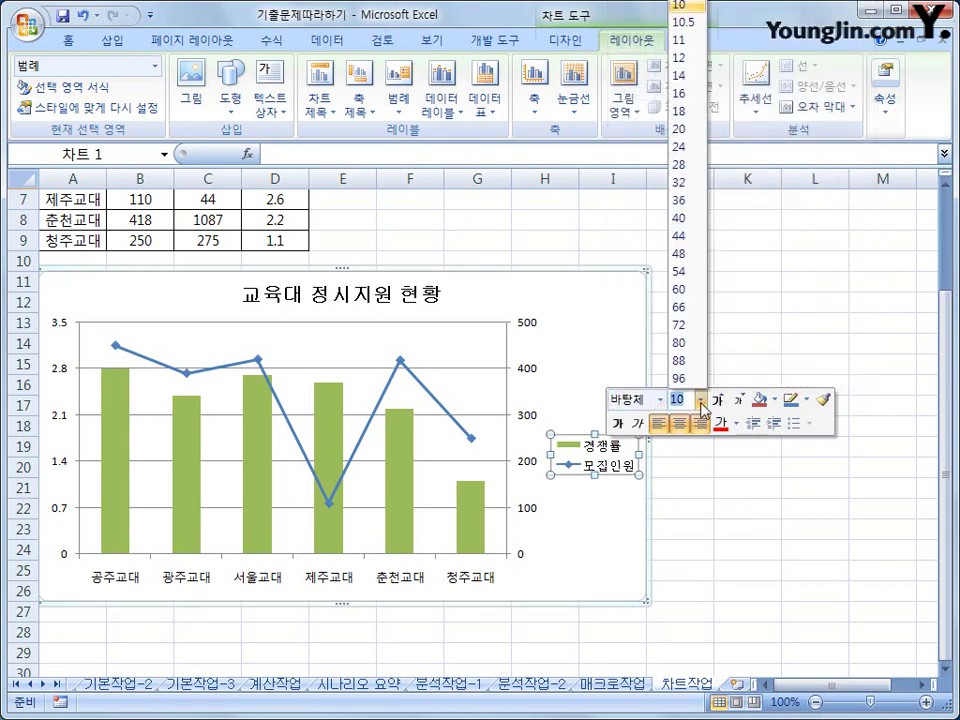
{"action": "left_click", "coordinate": [687, 60]}
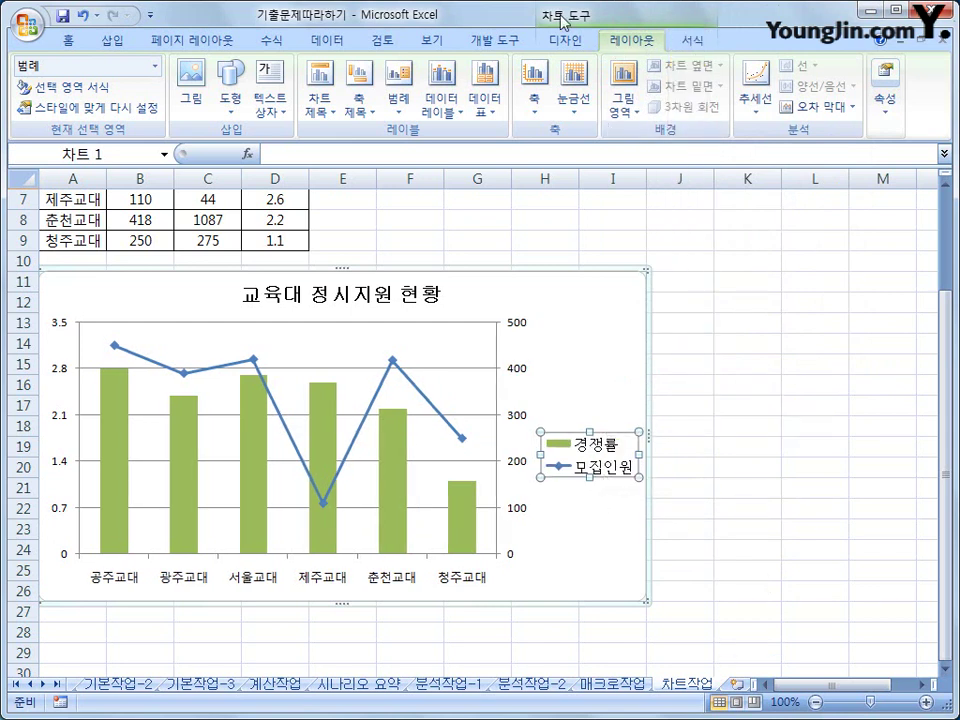
- Place the legend above the plot area (위쪽에 범례 표시) and deselect the chart
{"action": "left_click", "coordinate": [397, 108]}
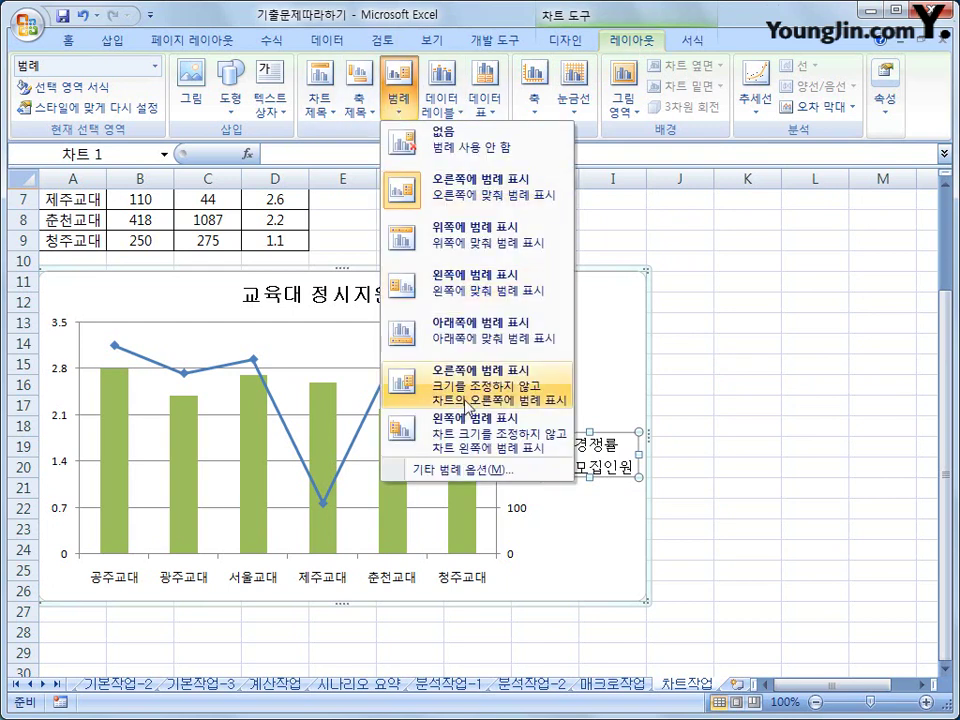
{"action": "left_click", "coordinate": [463, 250]}
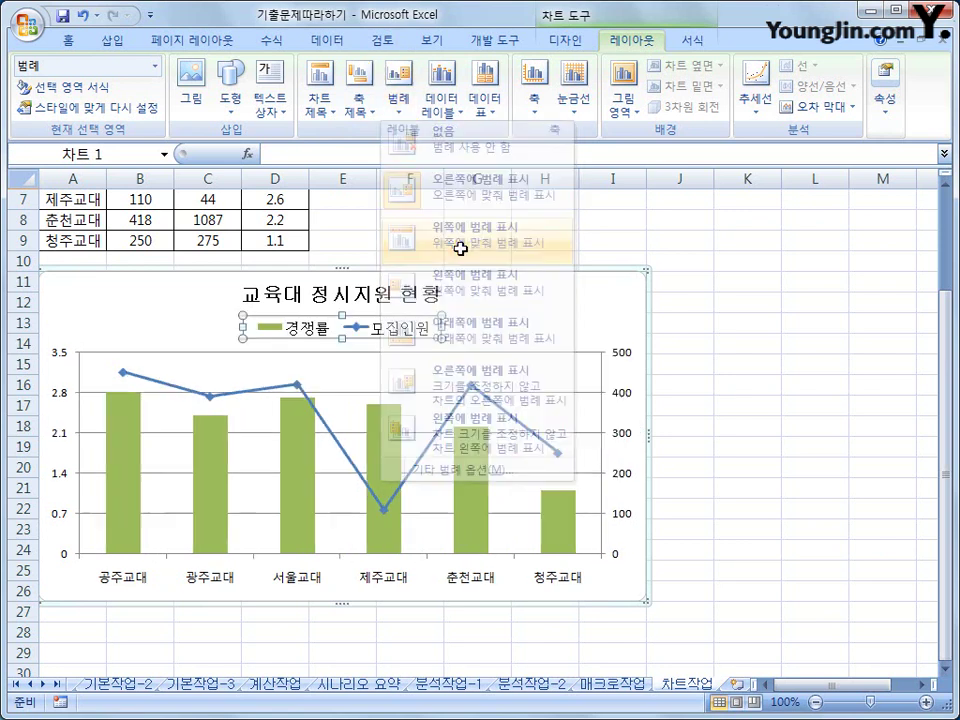
{"action": "left_click", "coordinate": [761, 529]}
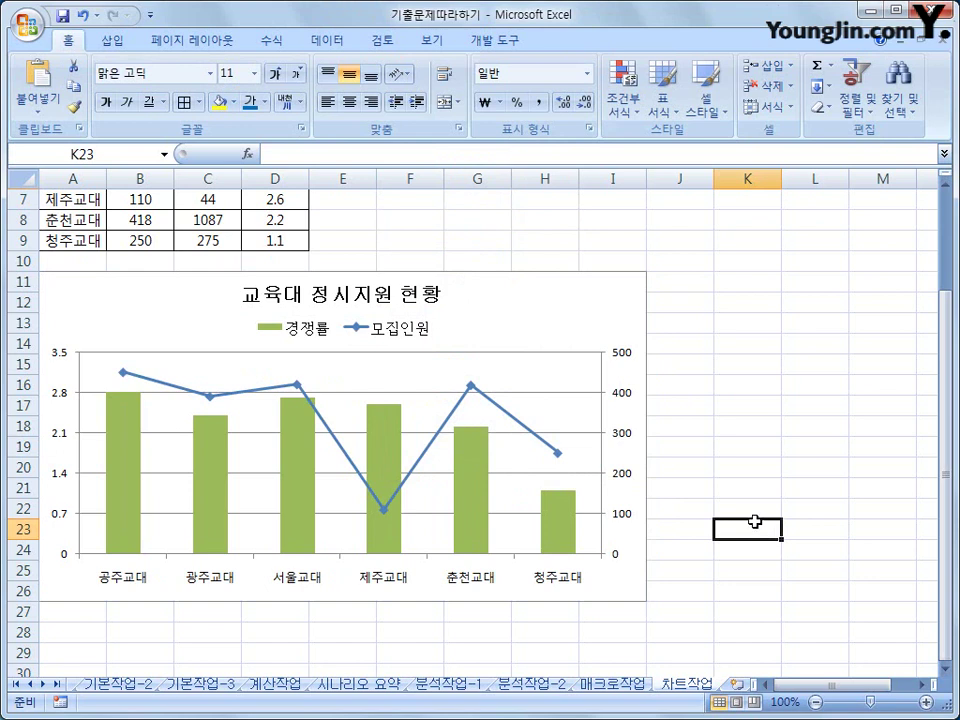
{"action": "left_click", "coordinate": [825, 605]}
{"action": "scroll", "coordinate": [825, 605], "scroll_direction": "up", "scroll_amount": 1}
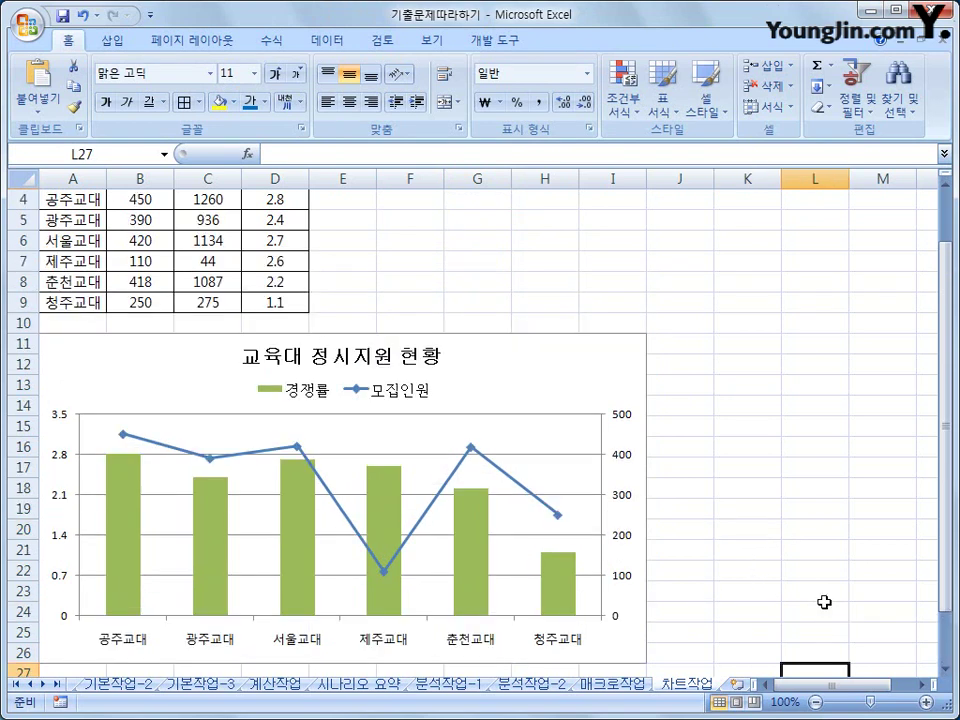